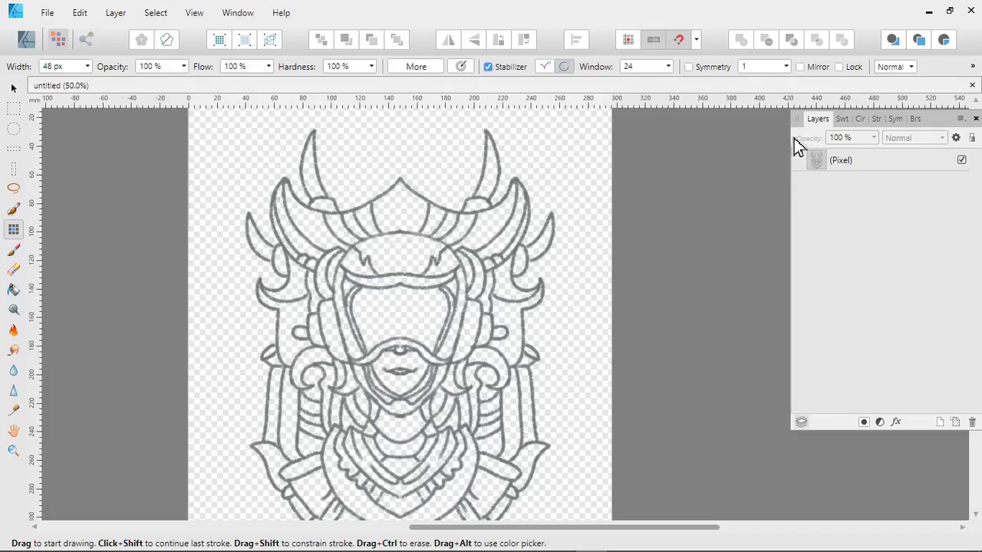
# Step: Examine the horned helmet sketch as a whole and its line work up close
pyautogui.press('space')
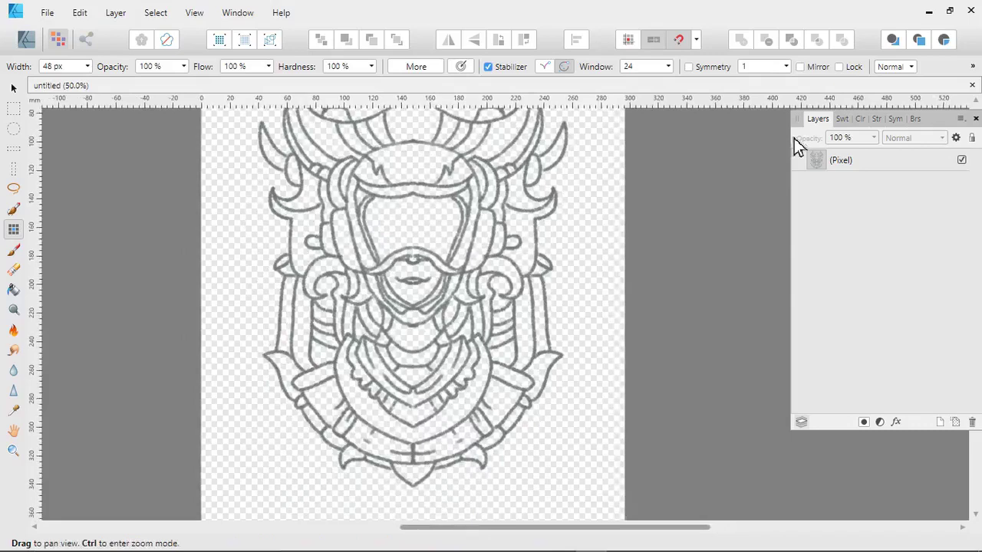
pyautogui.moveTo(413, 261); pyautogui.dragTo(390, 343)
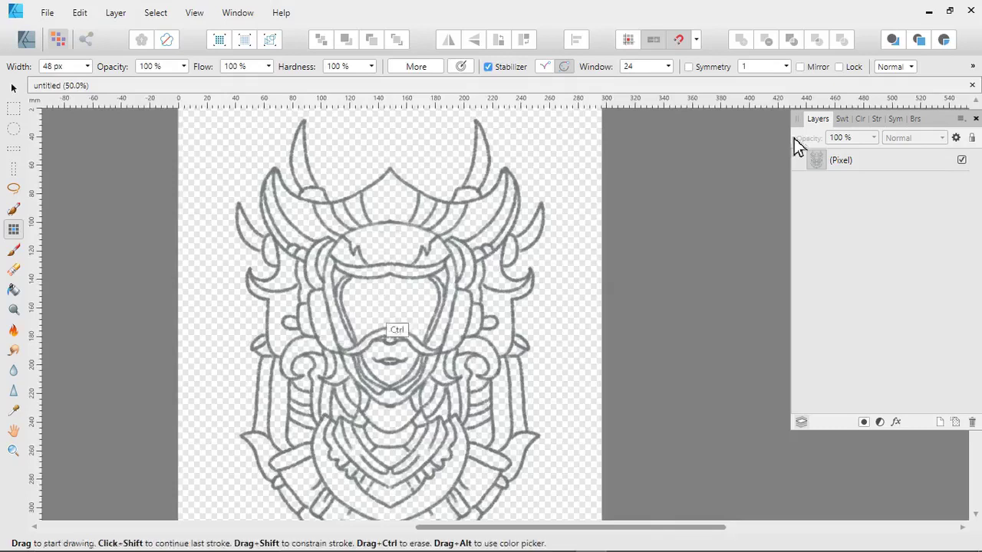
pyautogui.hotkey('ctrl', '+')
pyautogui.hotkey('ctrl', '+')
pyautogui.hotkey('ctrl', '+')
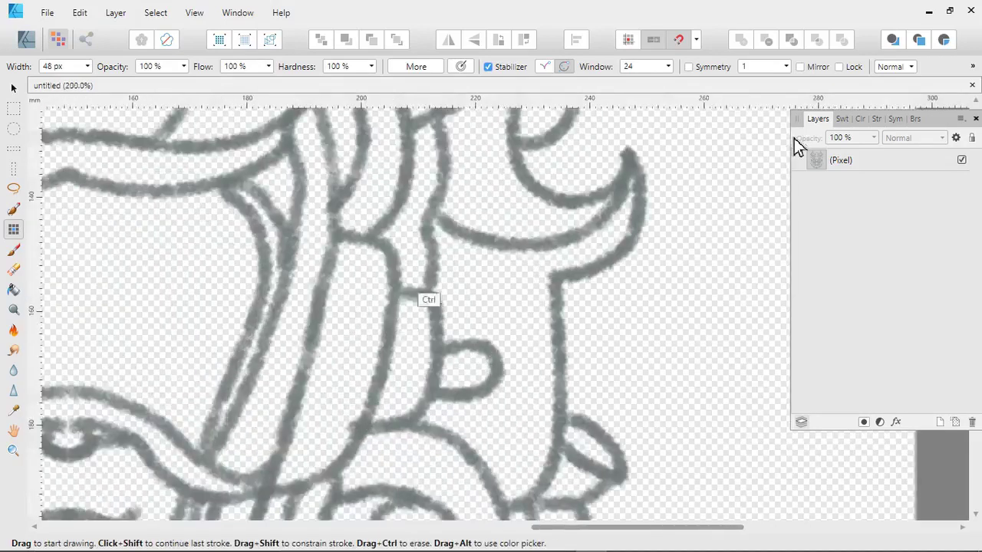
pyautogui.hotkey('ctrl', '-')
pyautogui.hotkey('ctrl', '-')
pyautogui.hotkey('ctrl', '-')
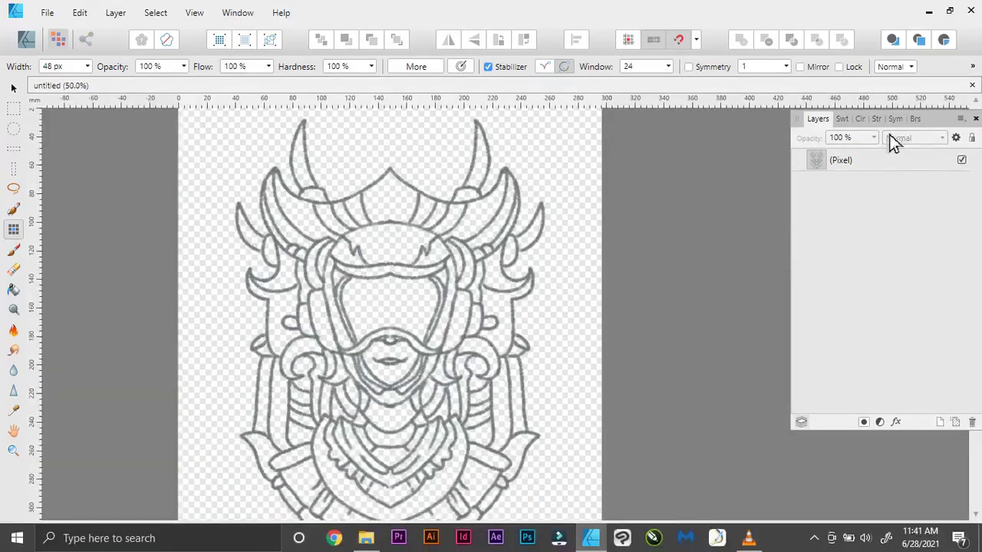
pyautogui.click(888, 165)
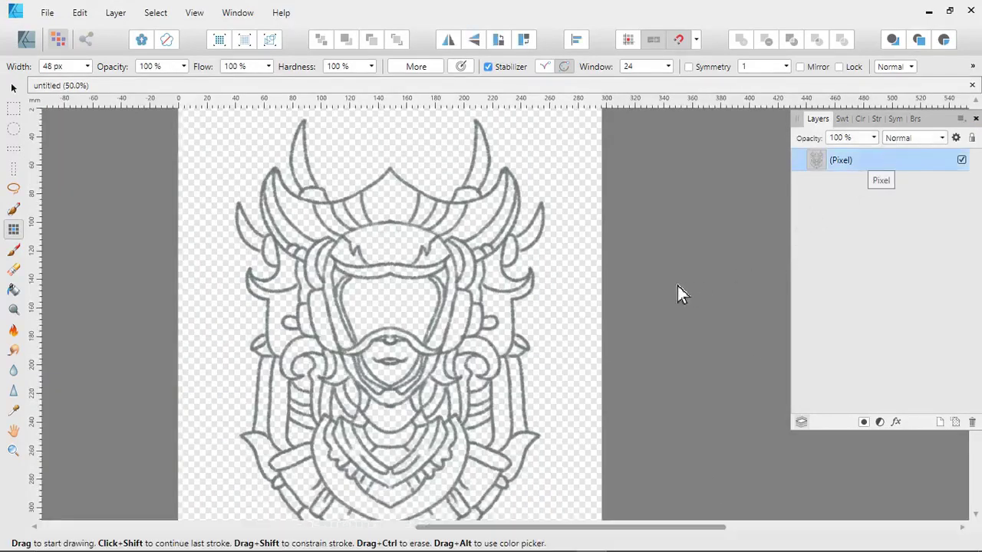
pyautogui.click(850, 161)
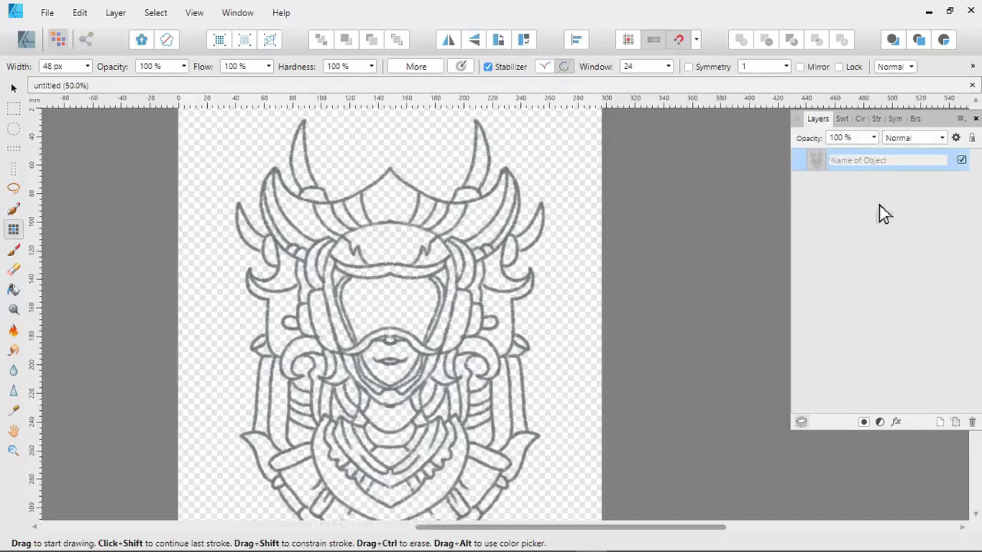
pyautogui.click(13, 89)
pyautogui.click(727, 262)
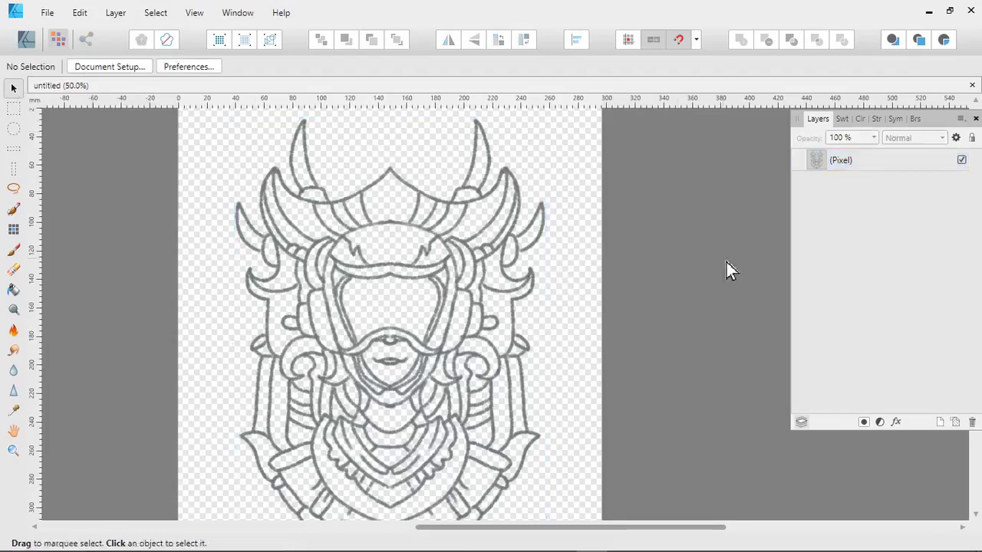
# Step: Add a new empty pixel layer above the sketch and set the sketch layer's opacity to 43%
pyautogui.click(956, 423)
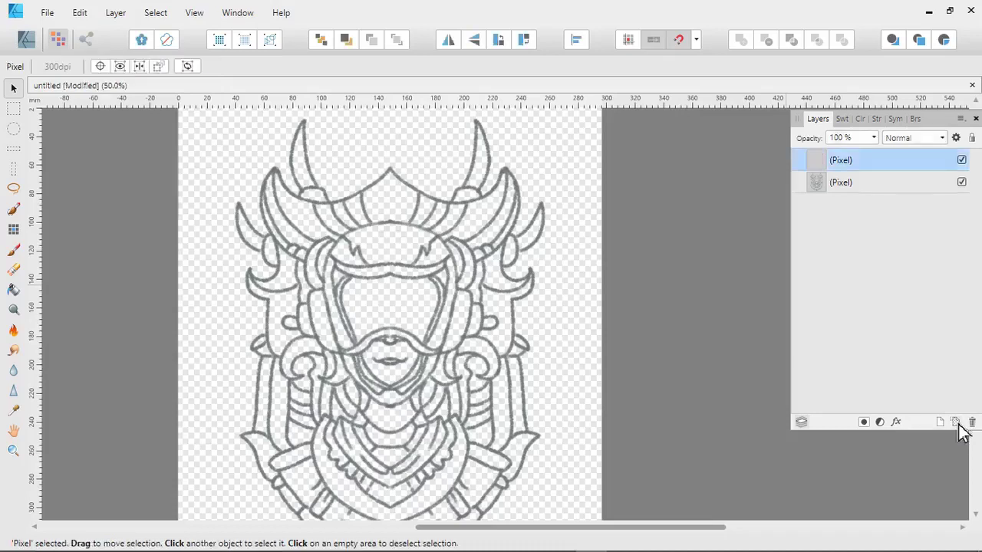
pyautogui.click(891, 189)
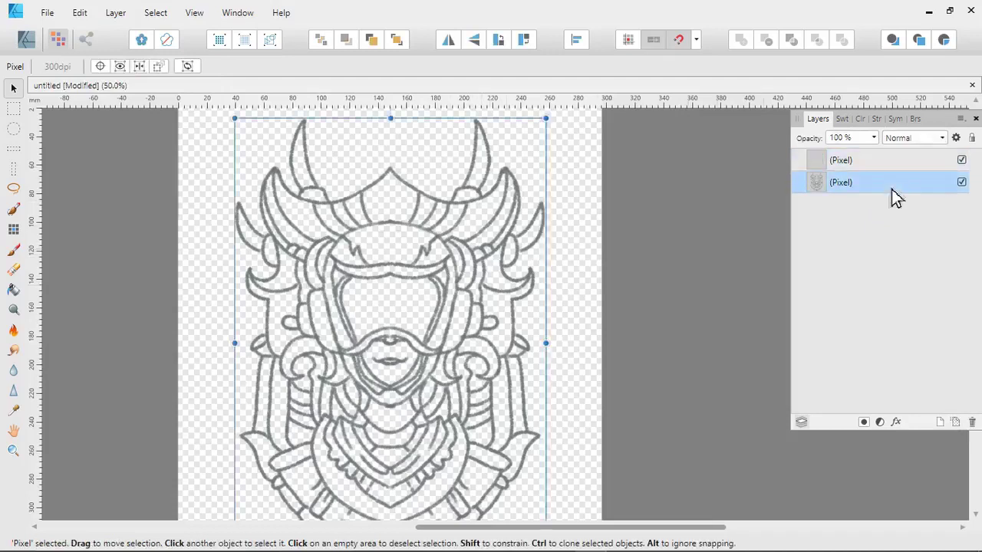
pyautogui.click(874, 138)
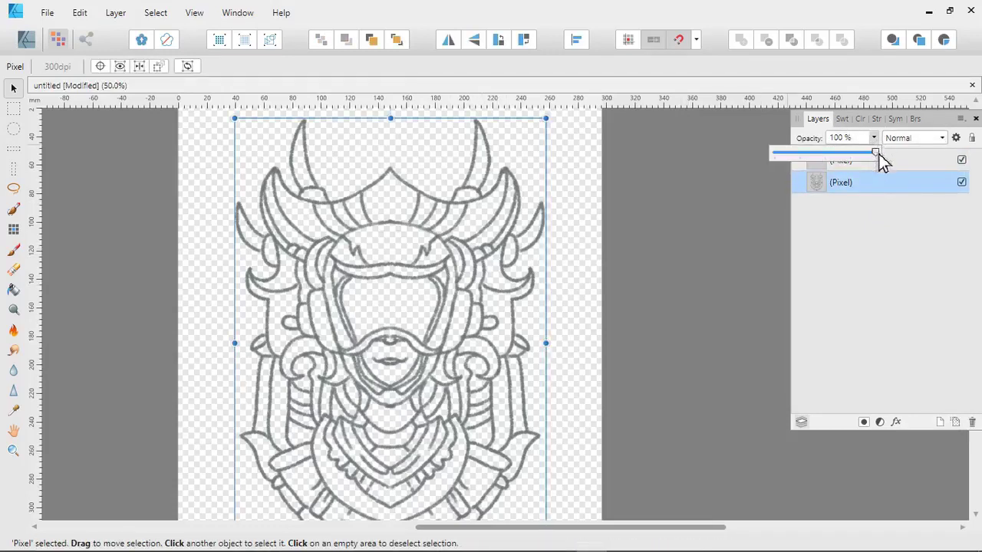
pyautogui.click(876, 142)
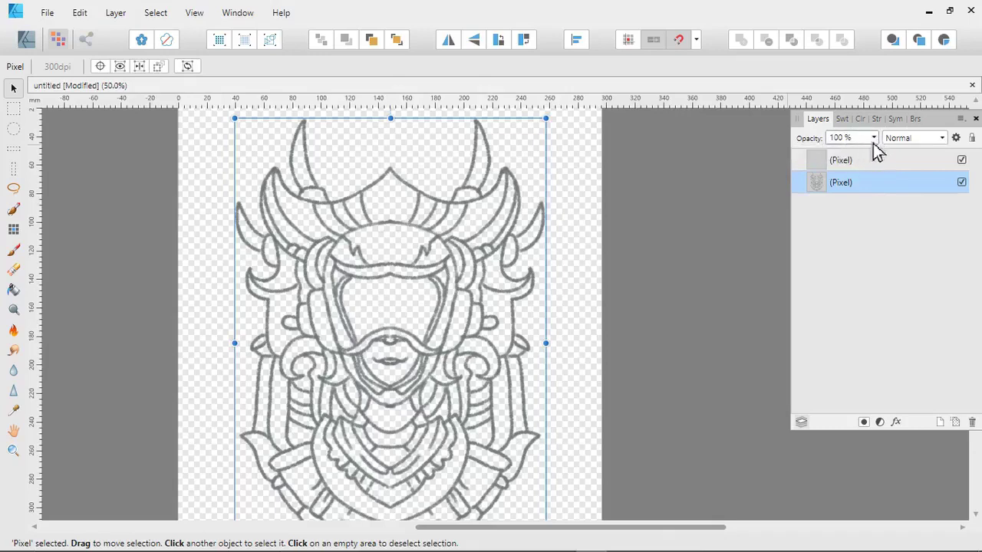
pyautogui.click(874, 142)
pyautogui.moveTo(878, 162); pyautogui.dragTo(821, 165)
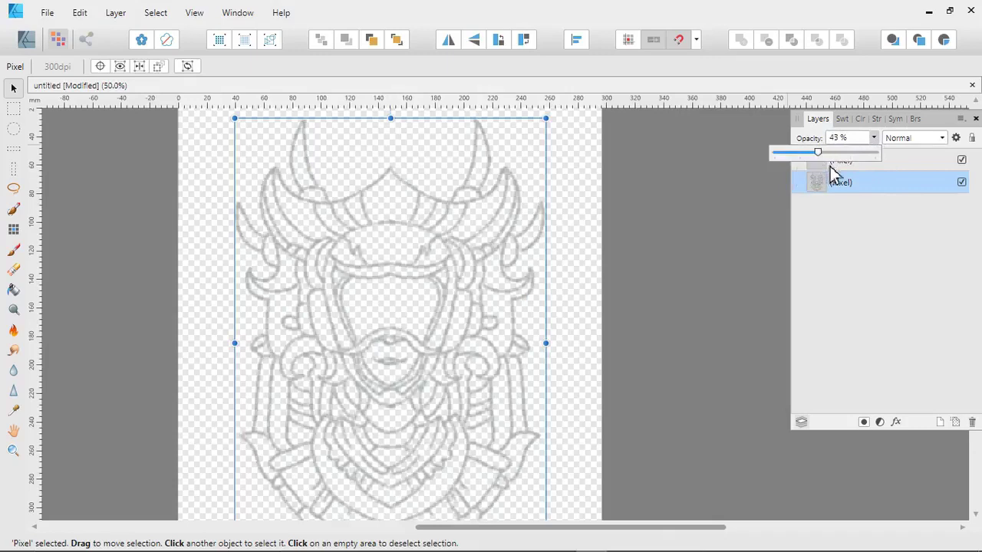
pyautogui.click(812, 189)
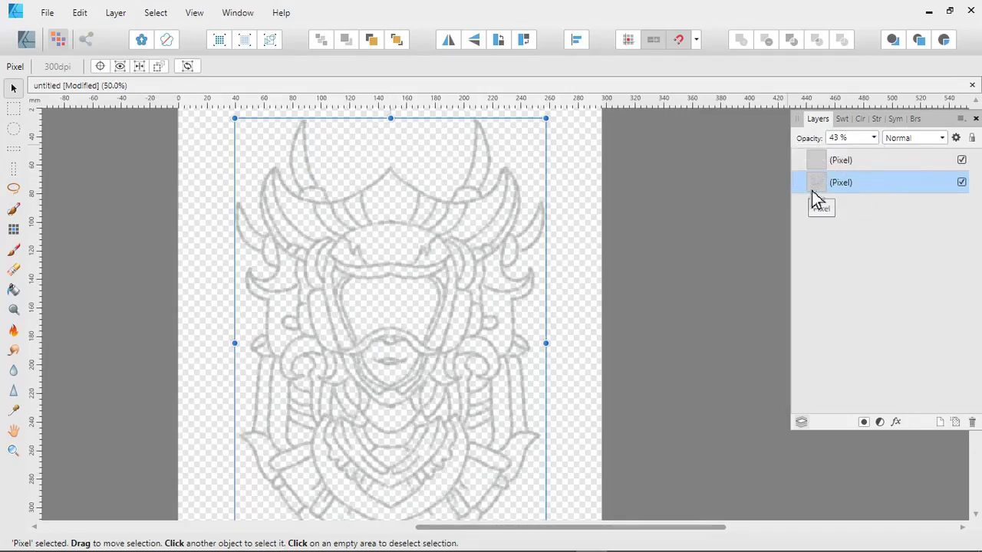
# Step: Rename the new empty pixel layer as "inking"
pyautogui.click(887, 169)
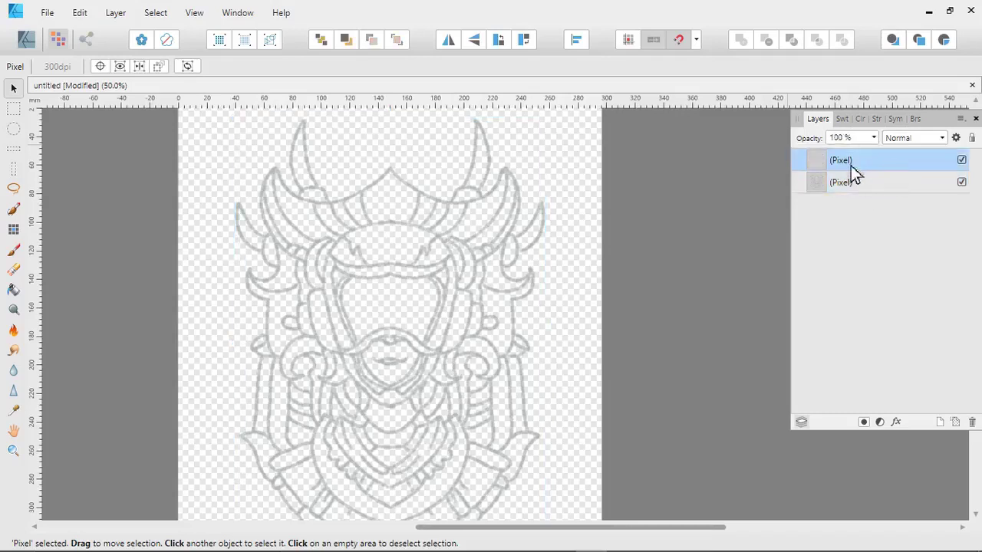
pyautogui.click(850, 164)
pyautogui.write('Inkin')
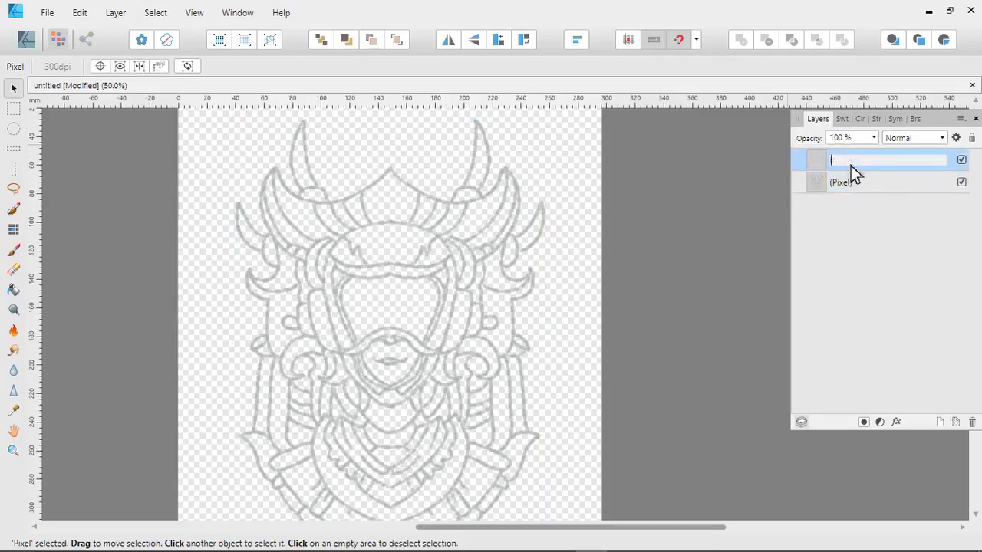
pyautogui.write('g')
pyautogui.click(880, 246)
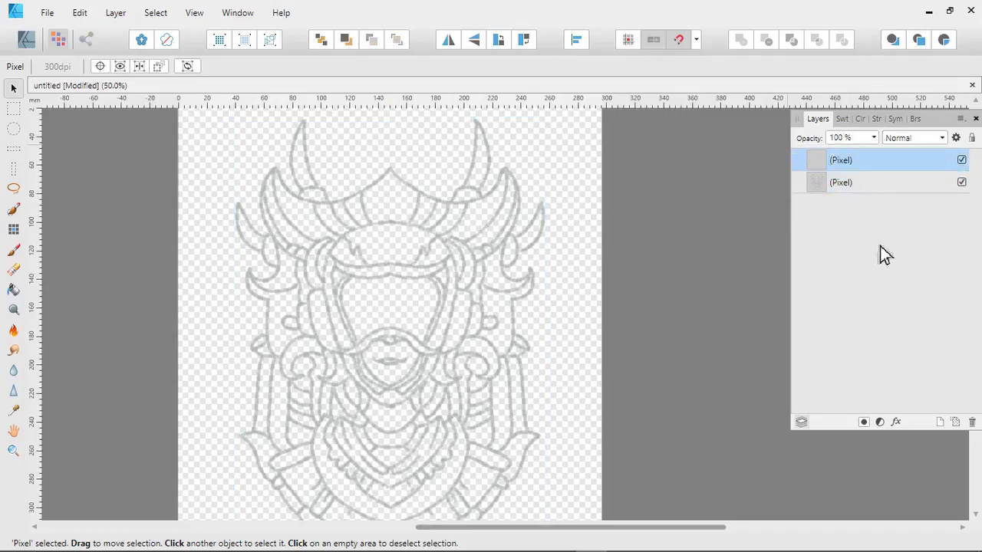
# Step: Rename the sketch layer as "sketsa" and lock it
pyautogui.click(839, 182)
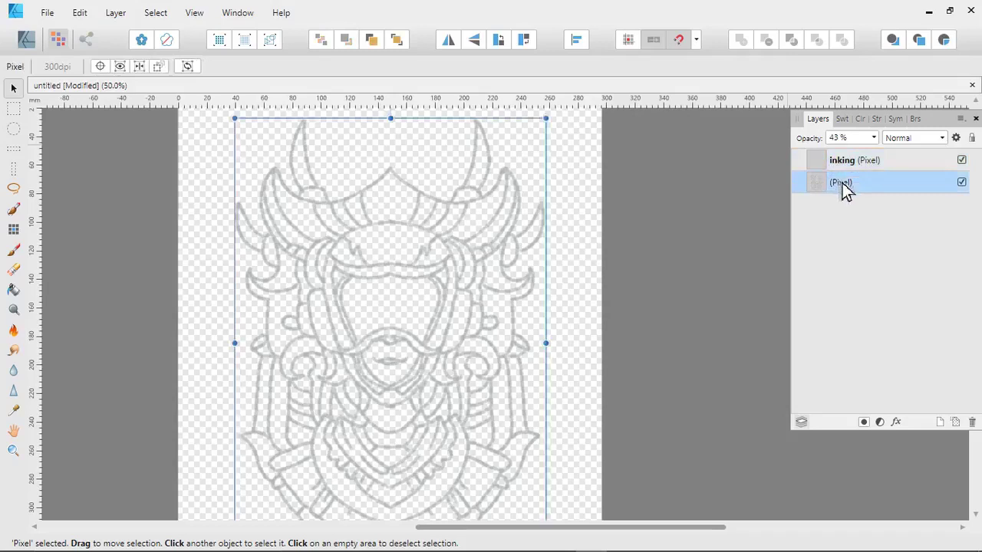
pyautogui.doubleClick(840, 183)
pyautogui.write('sketch')
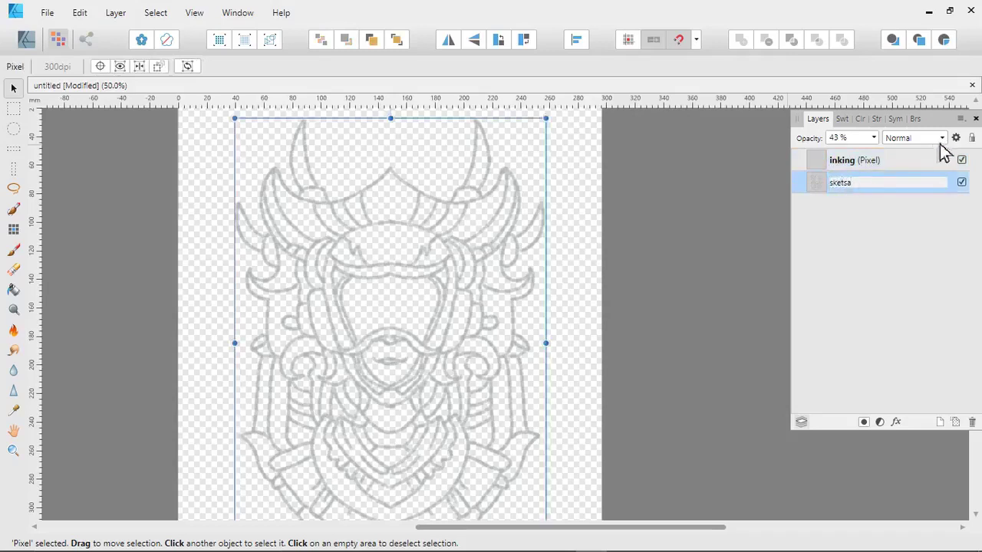
pyautogui.press('Return')
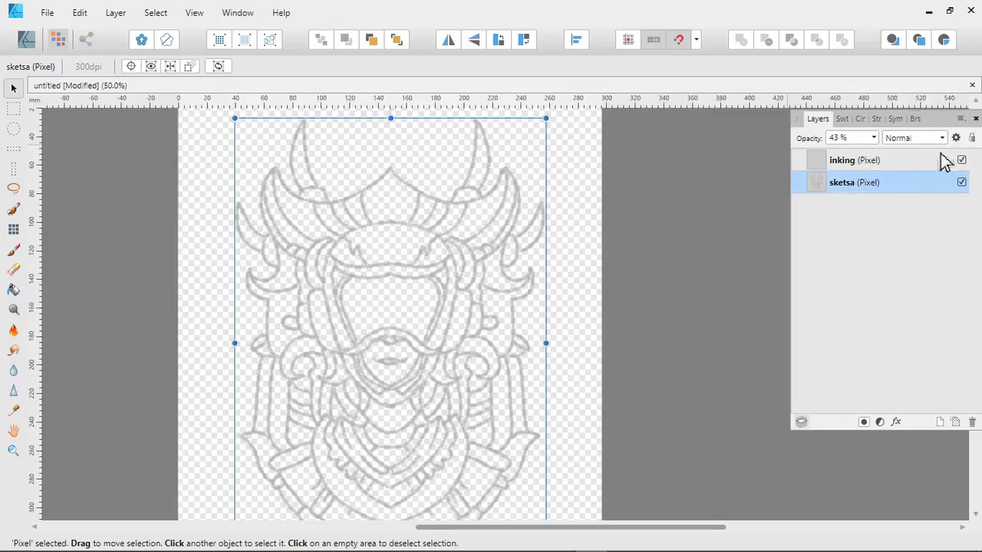
pyautogui.click(974, 140)
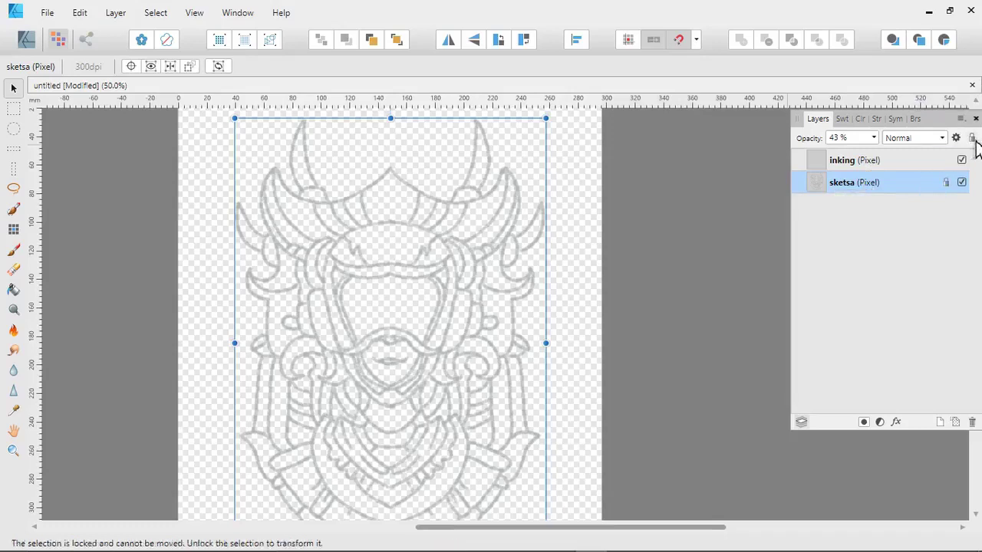
# Step: Make the inking layer active and set up the Pixel tool with the Comics G Pen brush from the Inks category
pyautogui.click(903, 164)
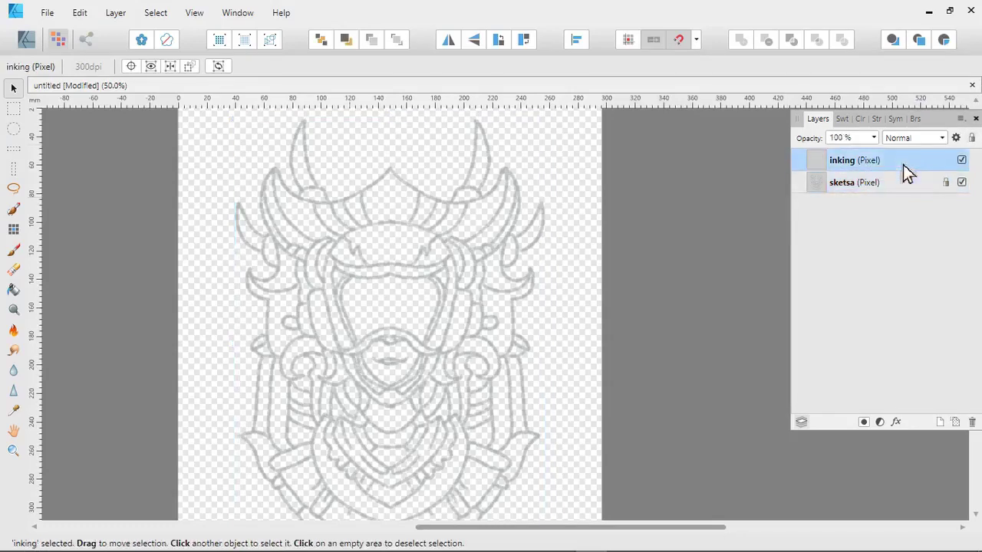
pyautogui.click(15, 251)
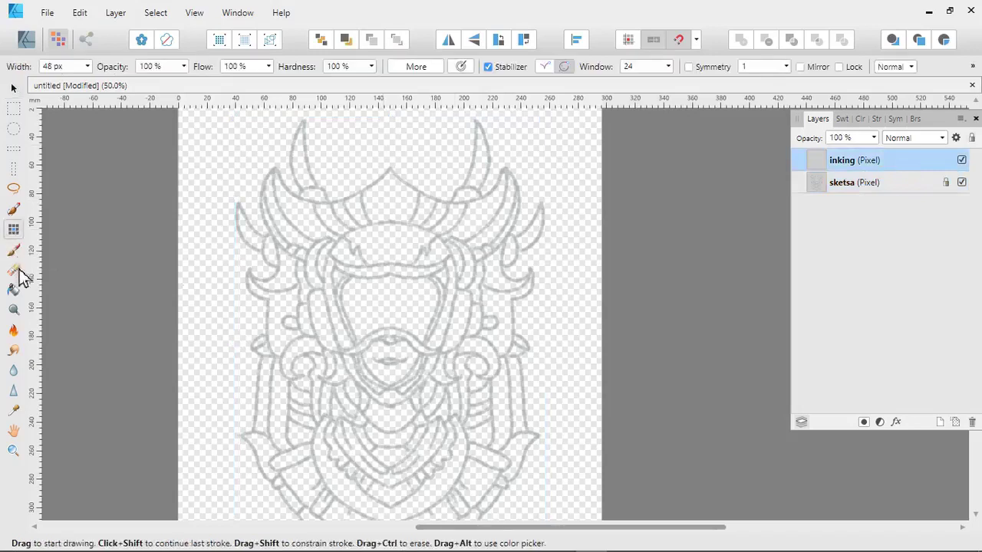
pyautogui.click(13, 250)
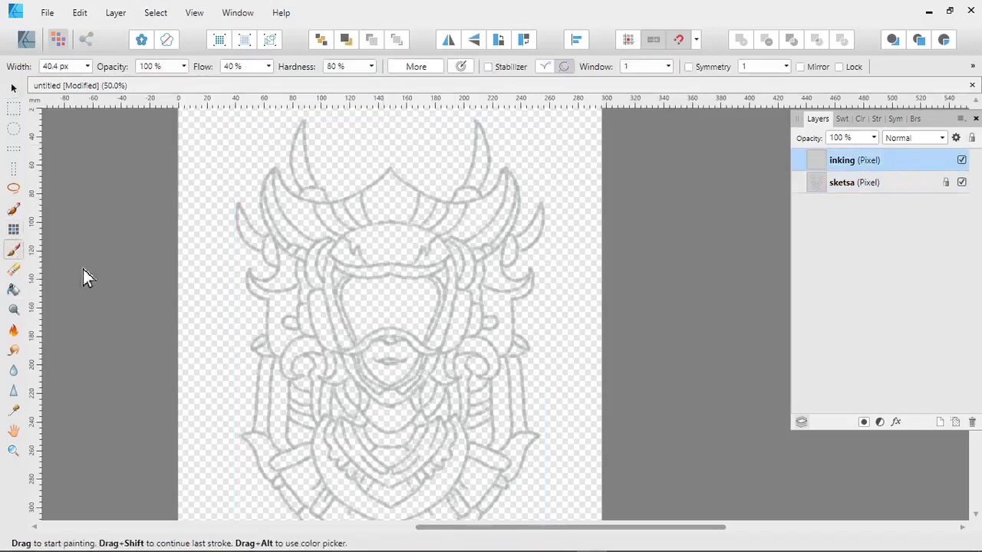
pyautogui.click(20, 243)
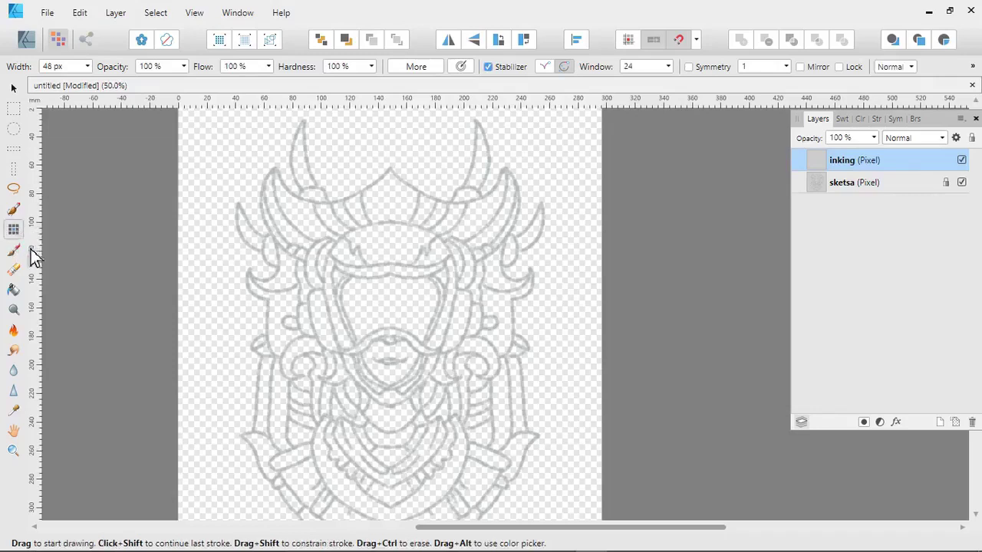
pyautogui.click(911, 119)
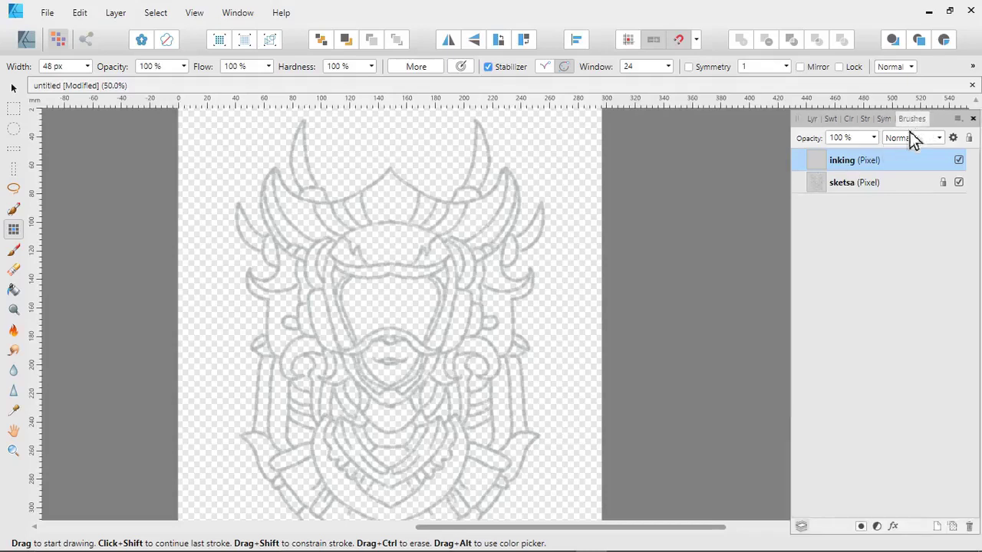
pyautogui.click(847, 139)
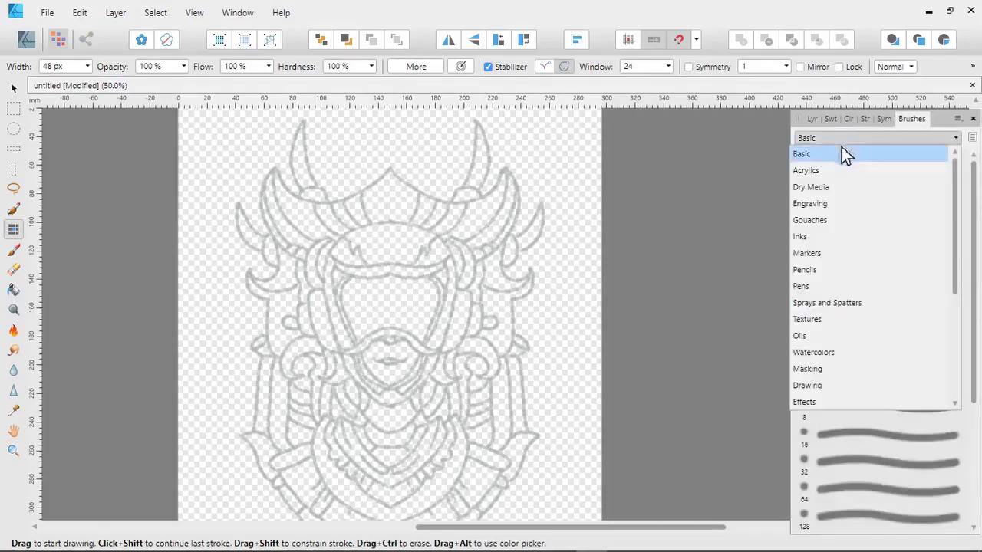
pyautogui.click(816, 241)
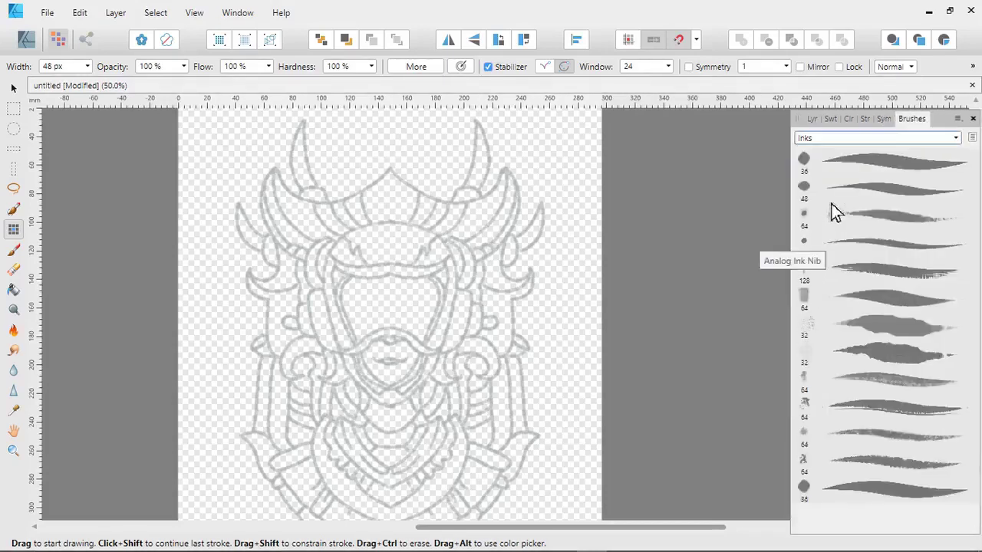
pyautogui.click(886, 191)
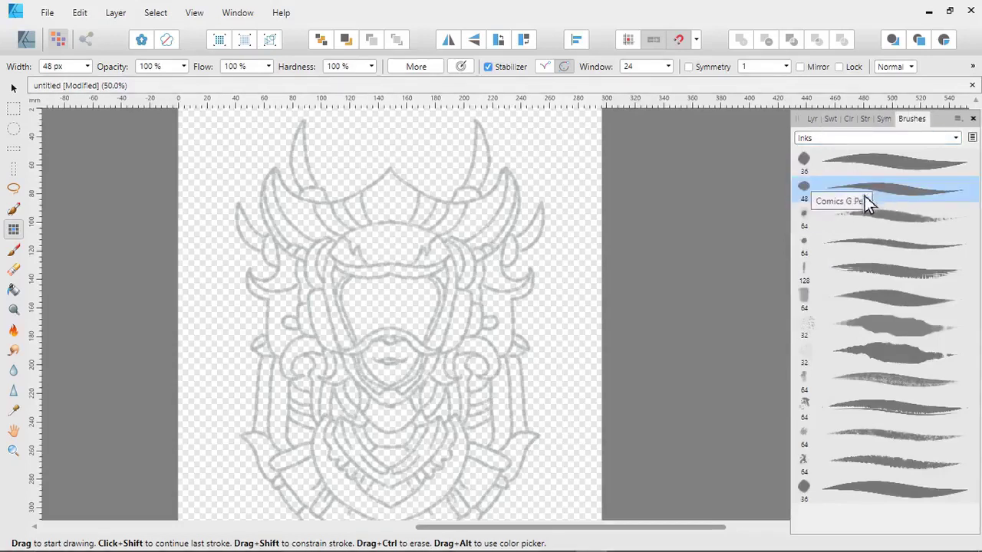
pyautogui.click(814, 120)
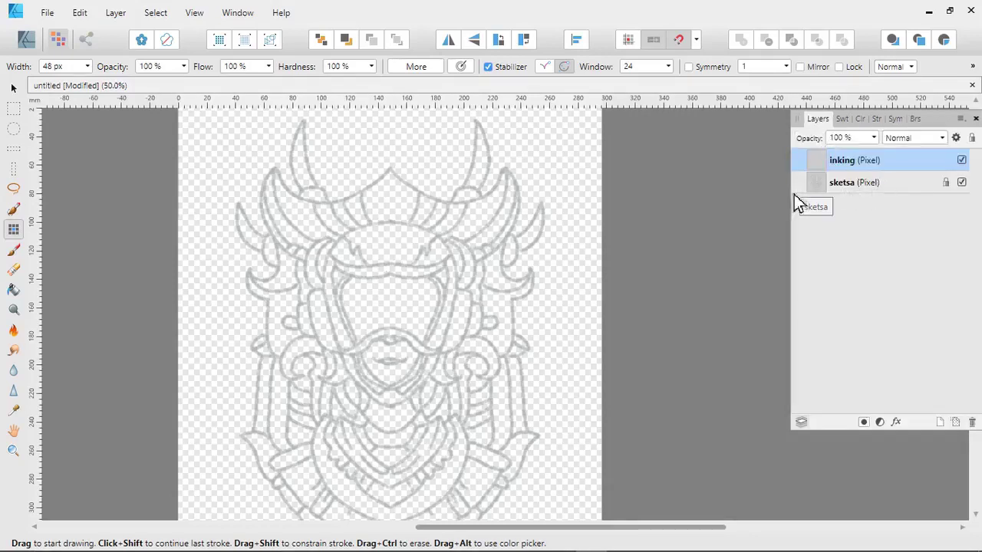
# Step: Enable Symmetry with Mirror for the Pixel tool and lock the symmetry axis
pyautogui.click(693, 71)
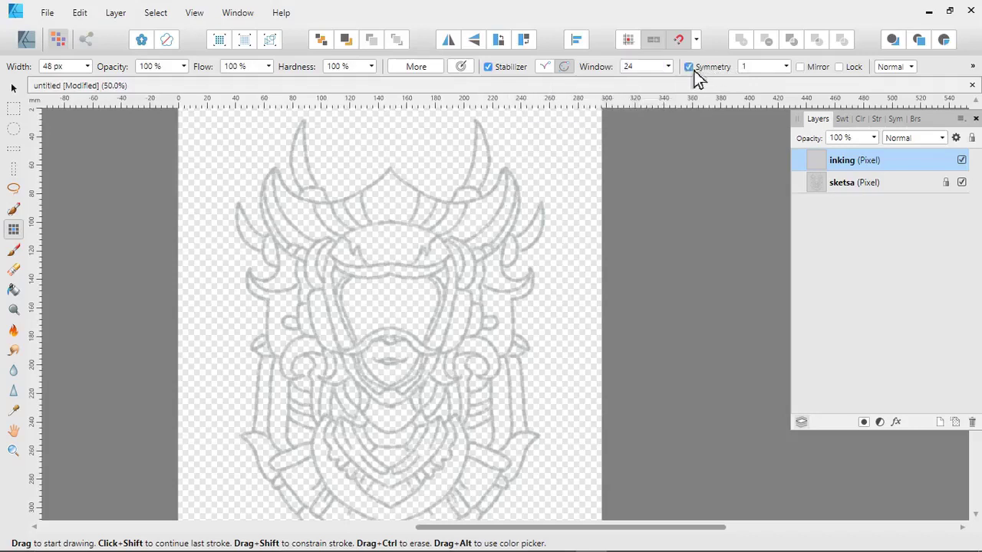
pyautogui.click(802, 68)
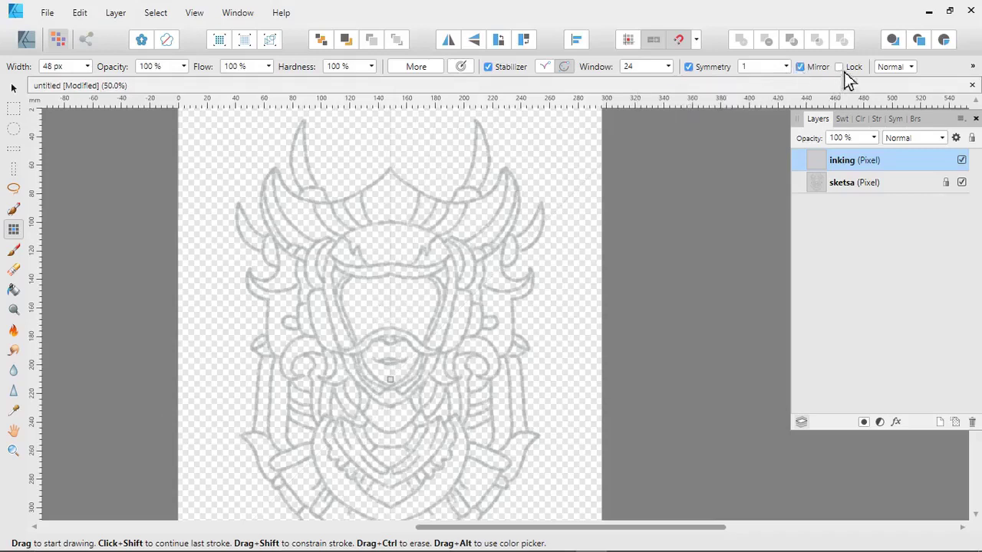
pyautogui.click(840, 67)
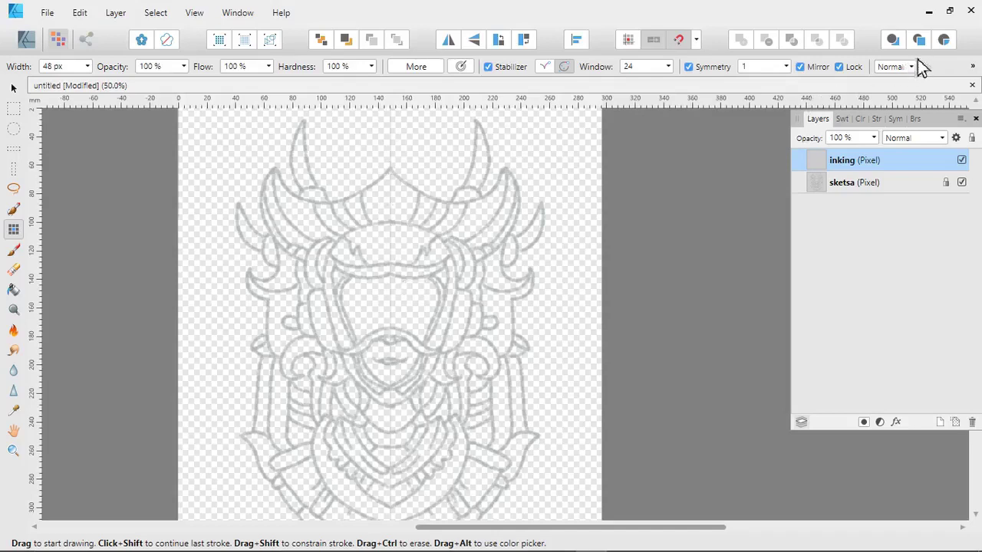
# Step: Try a mirrored ink stroke from the centre along the helmet's brow line, and undo it
pyautogui.scroll(4, 471, 238)
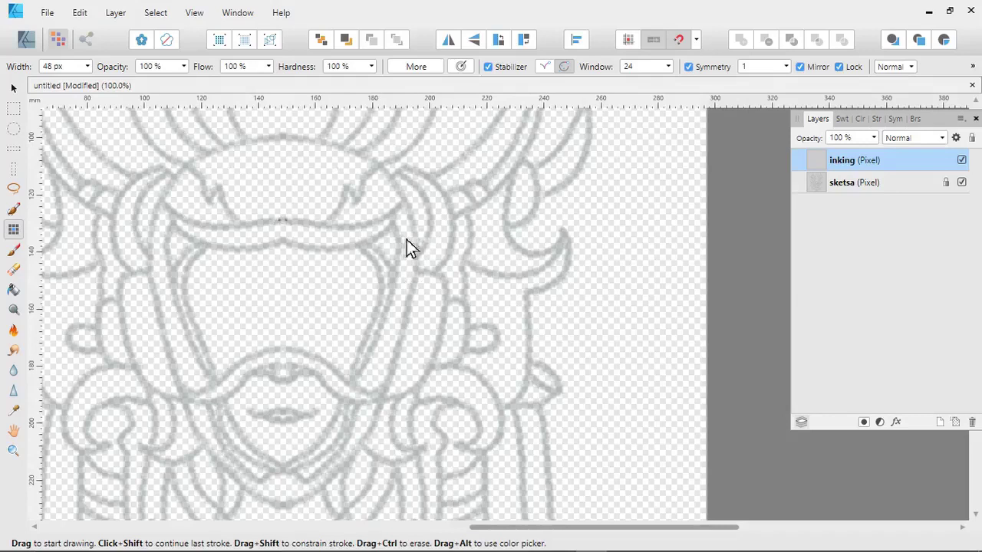
pyautogui.moveTo(286, 220); pyautogui.dragTo(328, 222)
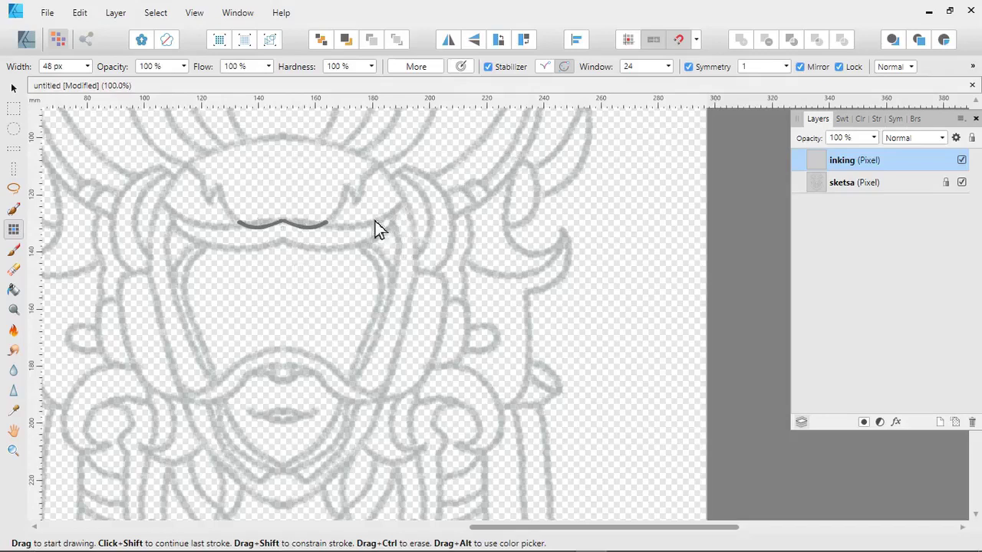
pyautogui.hotkey('ctrl', 'z')
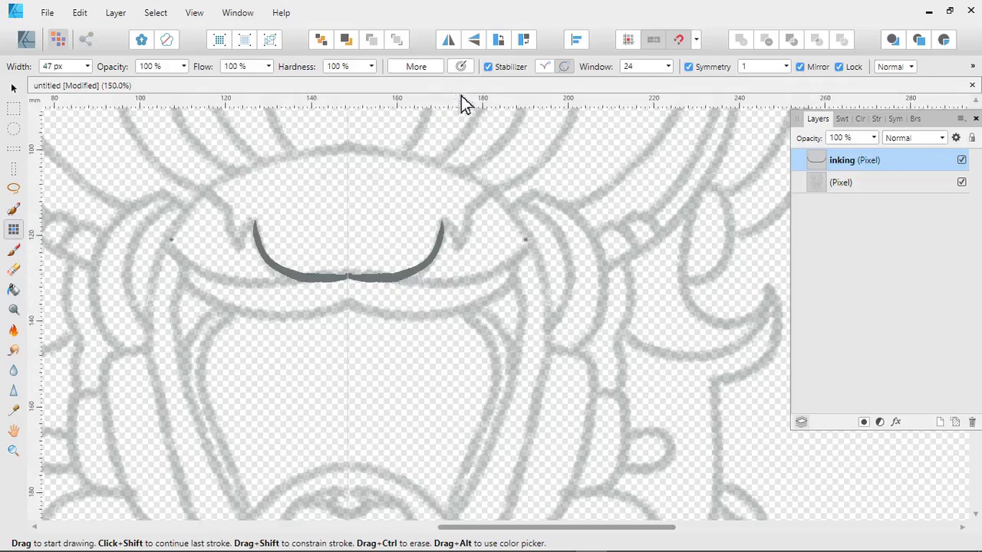
# Step: Ink the helmet's notched brow plate out to its pointed corners, and the curved band directly beneath it
pyautogui.click(400, 258)
pyautogui.press('space')
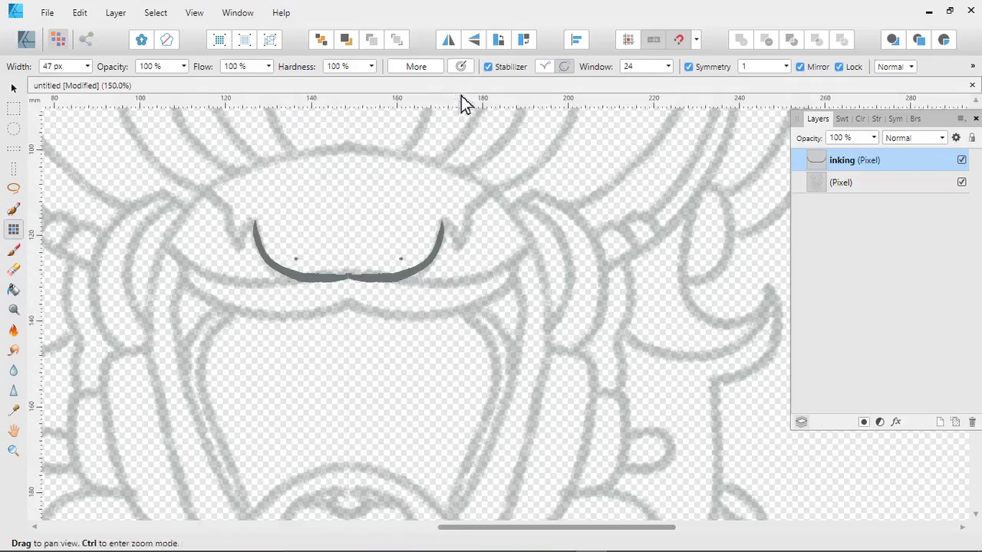
pyautogui.moveTo(401, 259); pyautogui.dragTo(399, 287)
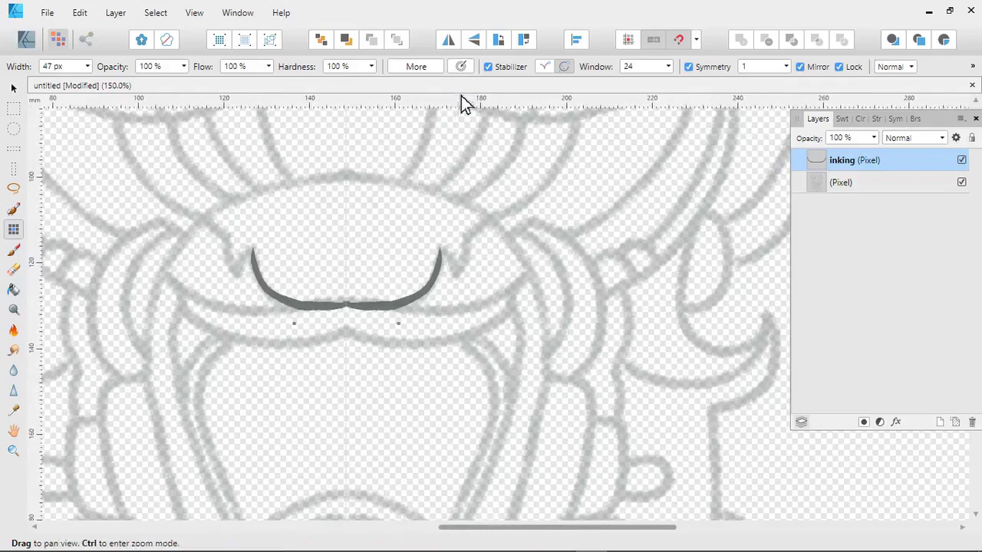
pyautogui.moveTo(398, 323)
pyautogui.mouseDown()
pyautogui.moveTo(383, 329)
pyautogui.moveTo(441, 322)
pyautogui.moveTo(491, 300)
pyautogui.moveTo(514, 274)
pyautogui.moveTo(468, 224)
pyautogui.moveTo(438, 289)
pyautogui.moveTo(426, 256)
pyautogui.mouseUp()
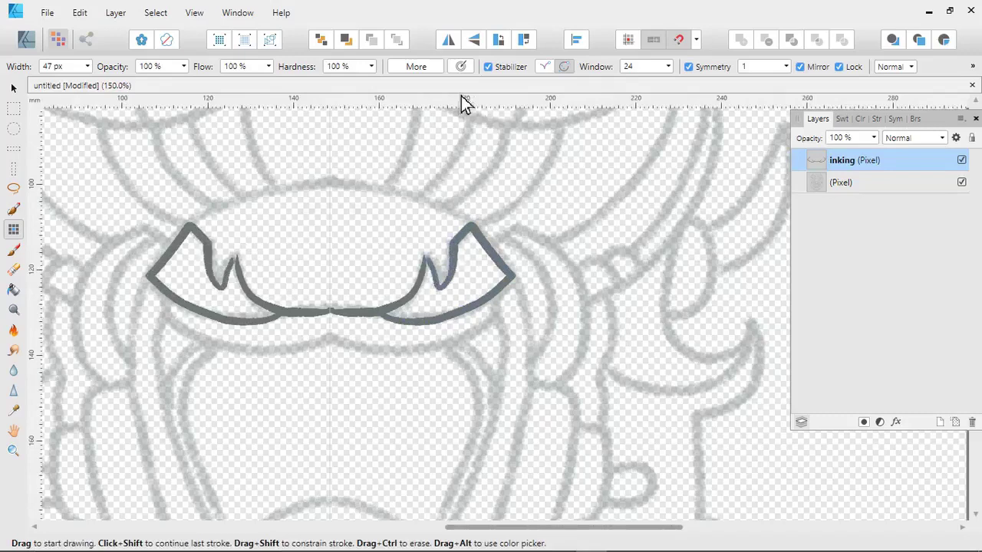
pyautogui.press('space')
pyautogui.moveTo(460, 345); pyautogui.dragTo(499, 226)
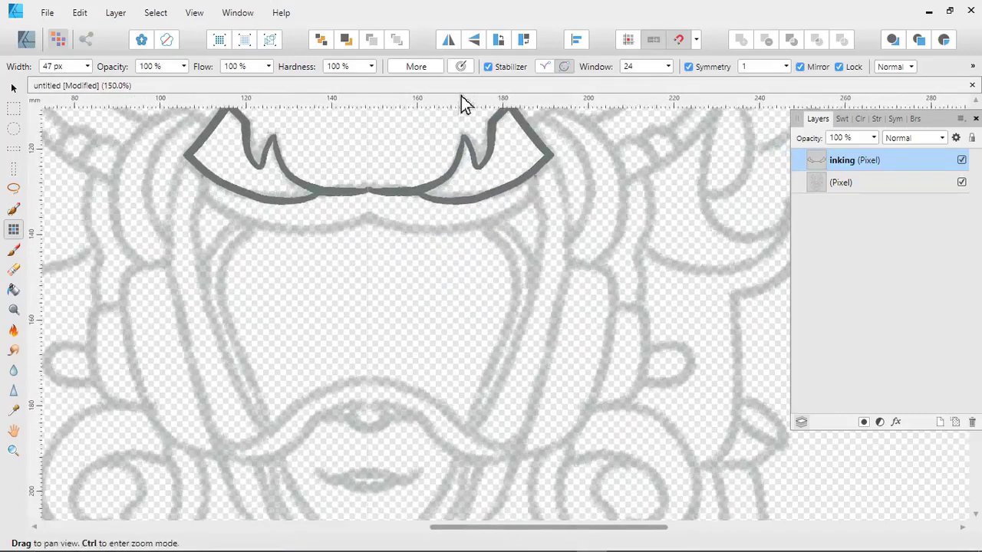
pyautogui.moveTo(533, 177)
pyautogui.mouseDown()
pyautogui.moveTo(537, 191)
pyautogui.moveTo(503, 225)
pyautogui.moveTo(447, 231)
pyautogui.moveTo(369, 219)
pyautogui.mouseUp()
# Step: Ink the forehead dome's upper curve, the pointed central crest above it and the first rounded plume beside the crest
pyautogui.press('space')
pyautogui.moveTo(460, 269)
pyautogui.mouseDown()
pyautogui.moveTo(425, 280)
pyautogui.moveTo(411, 346)
pyautogui.moveTo(464, 429)
pyautogui.moveTo(478, 476)
pyautogui.mouseUp()
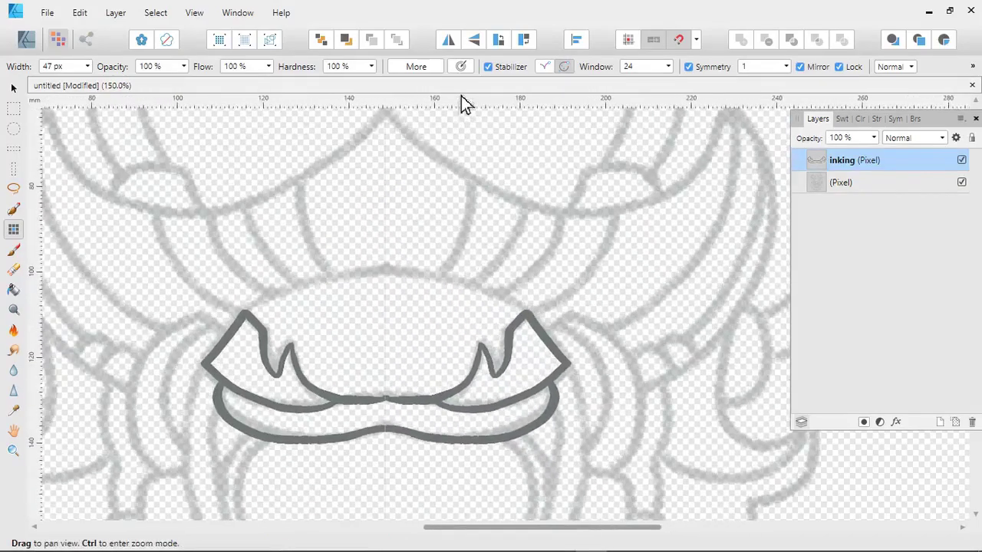
pyautogui.moveTo(526, 313)
pyautogui.mouseDown()
pyautogui.moveTo(491, 286)
pyautogui.moveTo(384, 265)
pyautogui.moveTo(373, 324)
pyautogui.mouseUp()
pyautogui.press('space')
pyautogui.moveTo(432, 328)
pyautogui.mouseDown()
pyautogui.moveTo(456, 249)
pyautogui.moveTo(440, 228)
pyautogui.moveTo(383, 198)
pyautogui.moveTo(373, 171)
pyautogui.mouseUp()
pyautogui.press('space')
pyautogui.moveTo(412, 226)
pyautogui.mouseDown()
pyautogui.moveTo(348, 243)
pyautogui.moveTo(422, 239)
pyautogui.moveTo(453, 265)
pyautogui.moveTo(403, 352)
pyautogui.moveTo(428, 296)
pyautogui.mouseUp()
pyautogui.press('space')
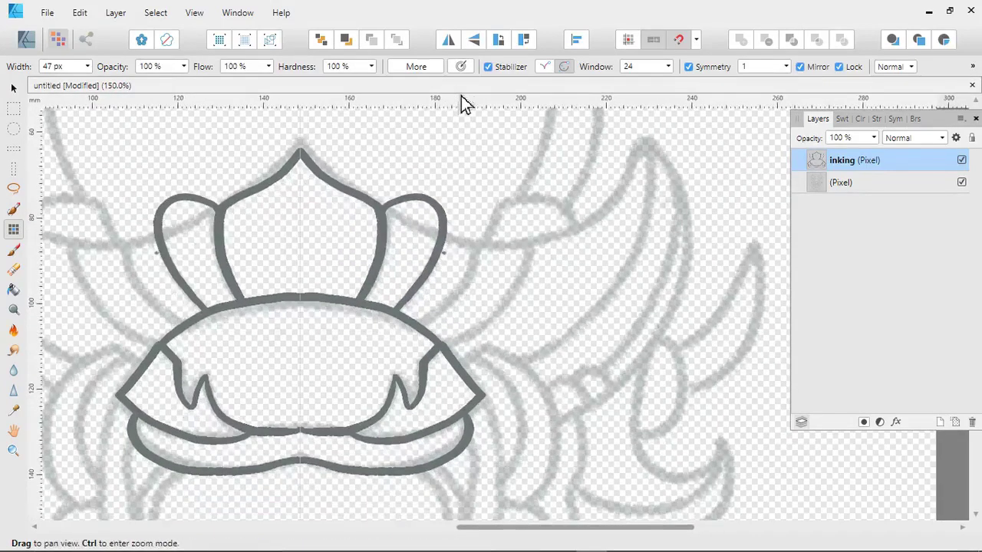
# Step: Undo the last plume stroke, re-ink that plume, and add the small rounded plume and the pointed leaf-shaped one outside it
pyautogui.hotkey('ctrl', 'z')
pyautogui.moveTo(386, 215)
pyautogui.mouseDown()
pyautogui.moveTo(435, 237)
pyautogui.moveTo(437, 262)
pyautogui.moveTo(398, 310)
pyautogui.moveTo(444, 301)
pyautogui.moveTo(469, 255)
pyautogui.moveTo(441, 240)
pyautogui.mouseUp()
pyautogui.press('space')
pyautogui.moveTo(460, 307); pyautogui.dragTo(443, 289)
pyautogui.moveTo(456, 234)
pyautogui.mouseDown()
pyautogui.moveTo(513, 223)
pyautogui.moveTo(506, 259)
pyautogui.moveTo(427, 331)
pyautogui.moveTo(373, 420)
pyautogui.moveTo(345, 350)
pyautogui.moveTo(543, 29)
pyautogui.mouseUp()
# Step: Ink the nose, lips, chin and face opening, with the overlapping cheek guards along its sides
pyautogui.press('space')
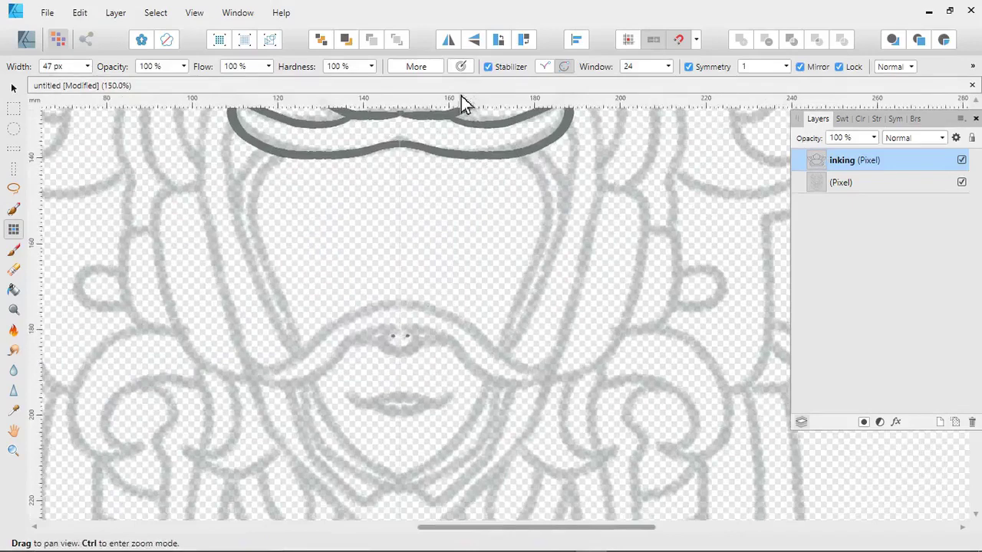
pyautogui.moveTo(400, 331)
pyautogui.mouseDown()
pyautogui.moveTo(485, 351)
pyautogui.moveTo(520, 297)
pyautogui.moveTo(533, 230)
pyautogui.moveTo(526, 156)
pyautogui.moveTo(454, 222)
pyautogui.moveTo(504, 220)
pyautogui.moveTo(504, 262)
pyautogui.moveTo(485, 296)
pyautogui.moveTo(467, 300)
pyautogui.moveTo(540, 206)
pyautogui.moveTo(512, 253)
pyautogui.moveTo(516, 237)
pyautogui.moveTo(527, 259)
pyautogui.moveTo(500, 309)
pyautogui.moveTo(476, 316)
pyautogui.moveTo(462, 304)
pyautogui.moveTo(470, 272)
pyautogui.moveTo(427, 264)
pyautogui.moveTo(470, 283)
pyautogui.moveTo(431, 292)
pyautogui.moveTo(482, 268)
pyautogui.moveTo(491, 304)
pyautogui.moveTo(436, 335)
pyautogui.mouseUp()
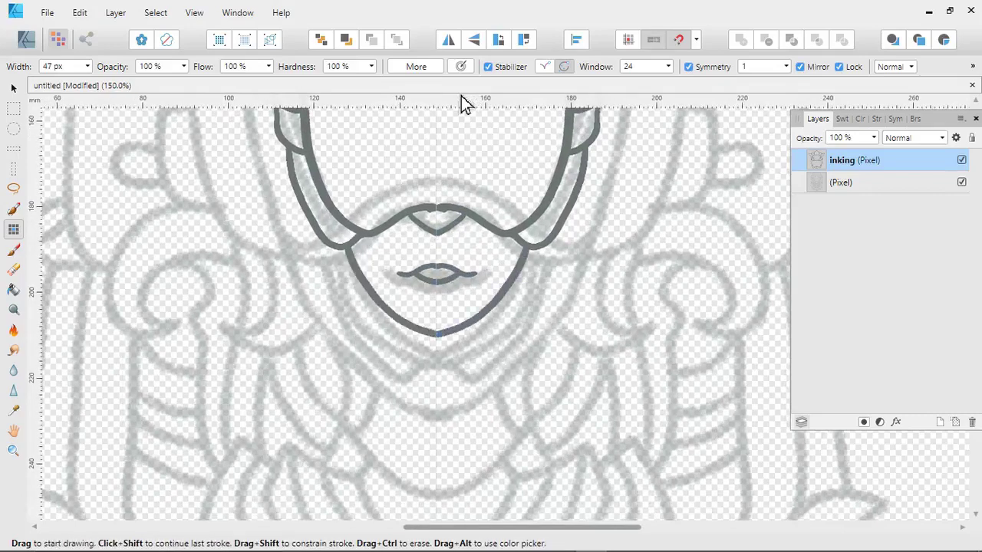
pyautogui.moveTo(456, 280); pyautogui.dragTo(401, 383)
pyautogui.moveTo(489, 226); pyautogui.dragTo(484, 261)
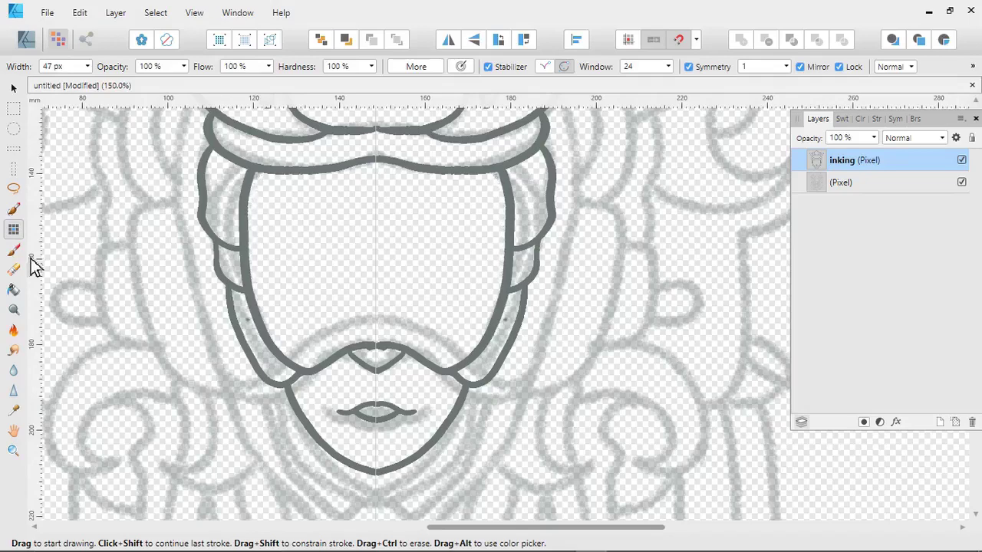
# Step: Erase a small bit of excess ink along the side line of the face opening, just below the cheek guards
pyautogui.scroll(3, 505, 319)
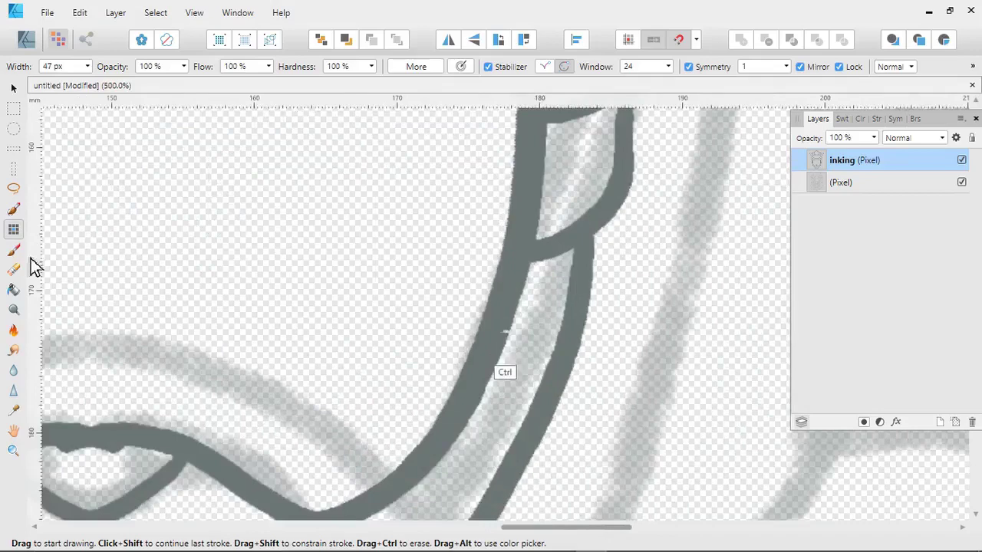
pyautogui.hotkey('ctrl', '+')
pyautogui.hotkey('ctrl', '-')
pyautogui.hotkey('ctrl', '-')
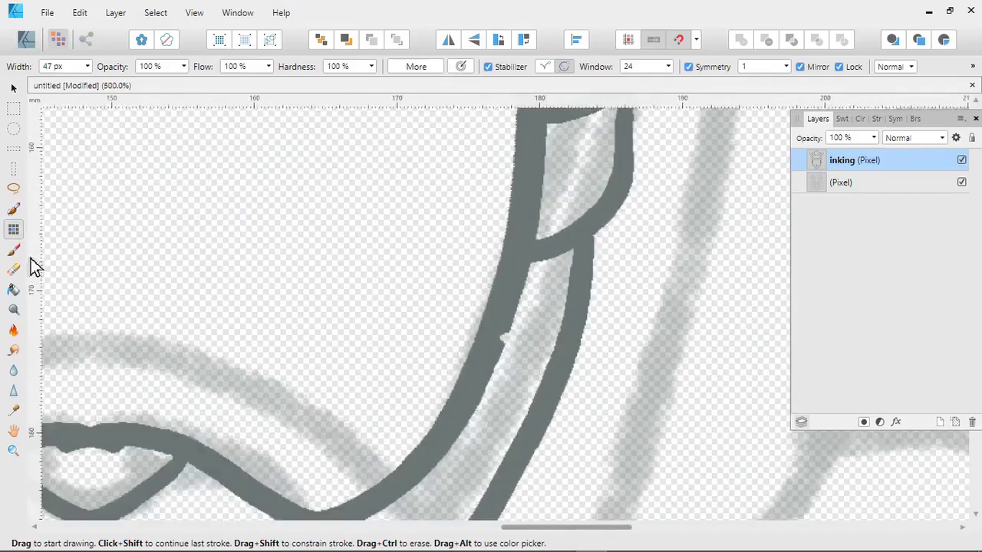
pyautogui.hotkey('ctrl', '-')
pyautogui.hotkey('ctrl', '-')
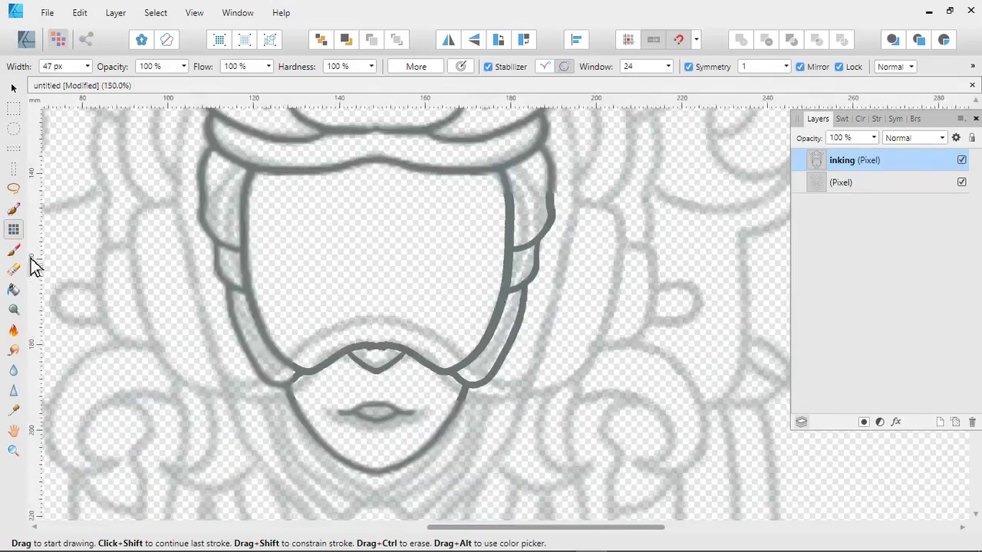
# Step: Ink the curved band arching over the nose between the two sides of the face opening
pyautogui.click(334, 348)
pyautogui.press('space')
pyautogui.moveTo(334, 349); pyautogui.dragTo(332, 308)
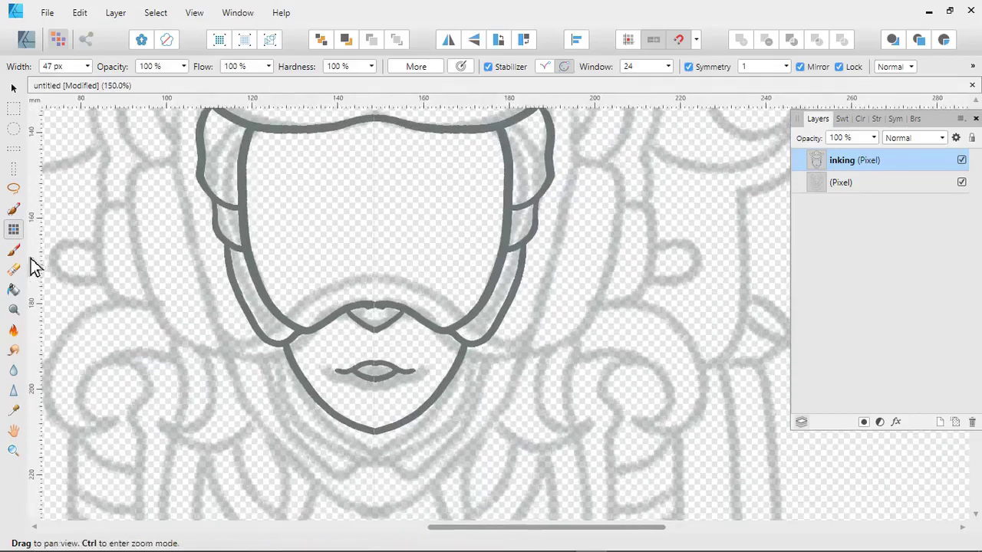
pyautogui.moveTo(460, 319)
pyautogui.mouseDown()
pyautogui.moveTo(398, 275)
pyautogui.moveTo(335, 370)
pyautogui.moveTo(304, 472)
pyautogui.moveTo(320, 410)
pyautogui.mouseUp()
# Step: Ink the narrow hooked side plates hanging from the brow plate's outer corners
pyautogui.click(416, 256)
pyautogui.press('space')
pyautogui.moveTo(460, 211)
pyautogui.mouseDown()
pyautogui.moveTo(479, 168)
pyautogui.moveTo(501, 268)
pyautogui.mouseUp()
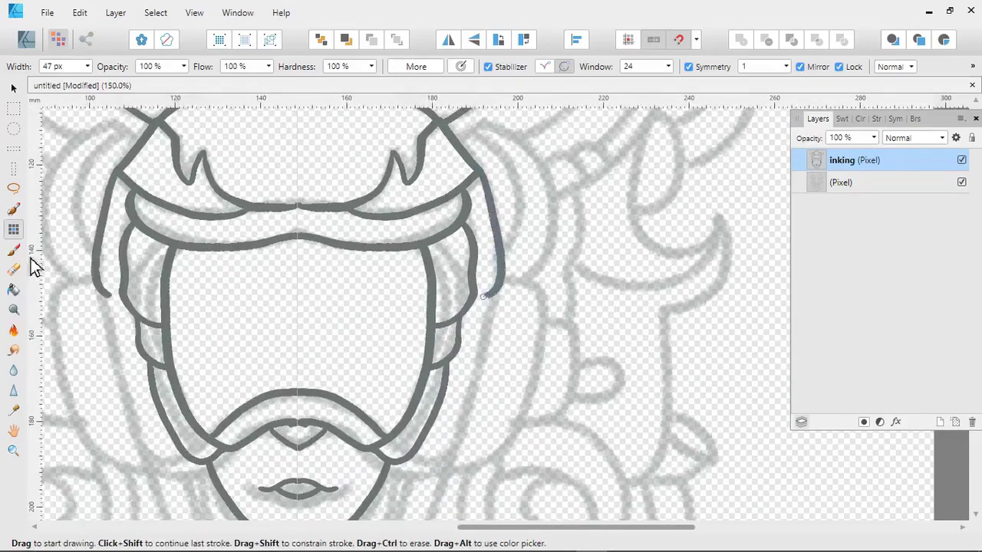
pyautogui.press('space')
pyautogui.moveTo(441, 468); pyautogui.dragTo(479, 355)
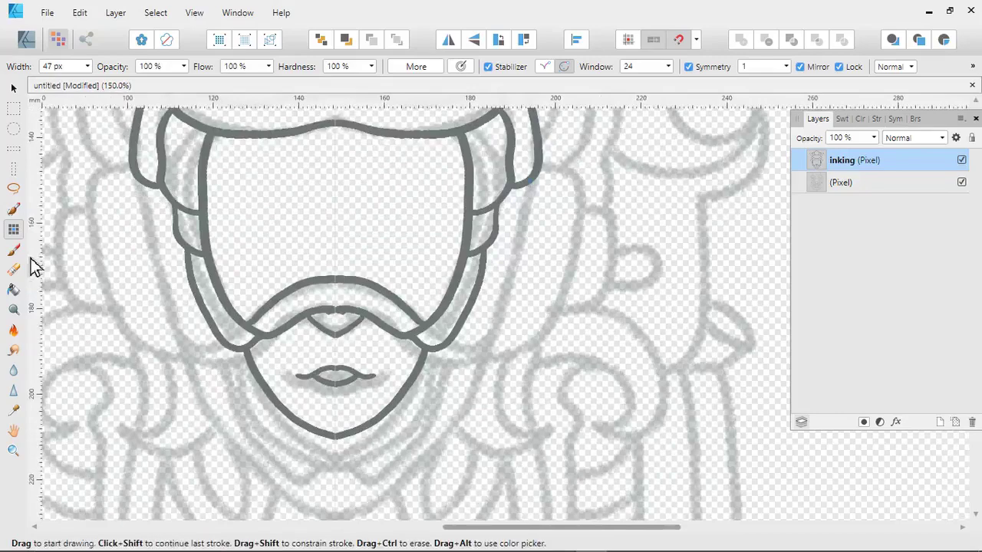
# Step: Ink the long side straps running down to the jaw and the split double-strip guard around the chin
pyautogui.moveTo(530, 187)
pyautogui.mouseDown()
pyautogui.moveTo(483, 330)
pyautogui.moveTo(457, 340)
pyautogui.moveTo(518, 243)
pyautogui.moveTo(500, 302)
pyautogui.moveTo(459, 348)
pyautogui.moveTo(439, 359)
pyautogui.moveTo(424, 333)
pyautogui.moveTo(440, 336)
pyautogui.moveTo(405, 316)
pyautogui.mouseUp()
pyautogui.press('space')
pyautogui.press('space')
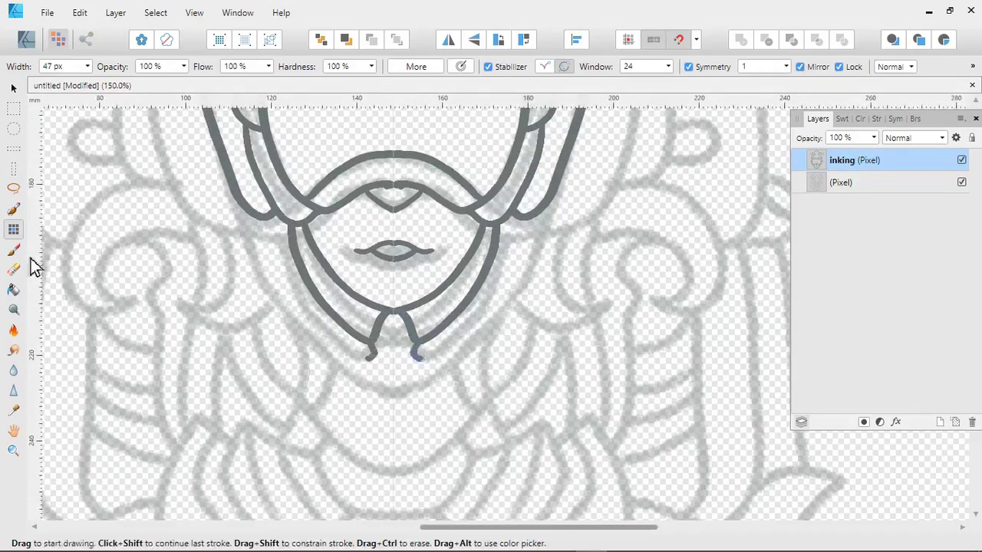
pyautogui.moveTo(420, 356)
pyautogui.mouseDown()
pyautogui.moveTo(469, 327)
pyautogui.moveTo(503, 281)
pyautogui.moveTo(514, 239)
pyautogui.mouseUp()
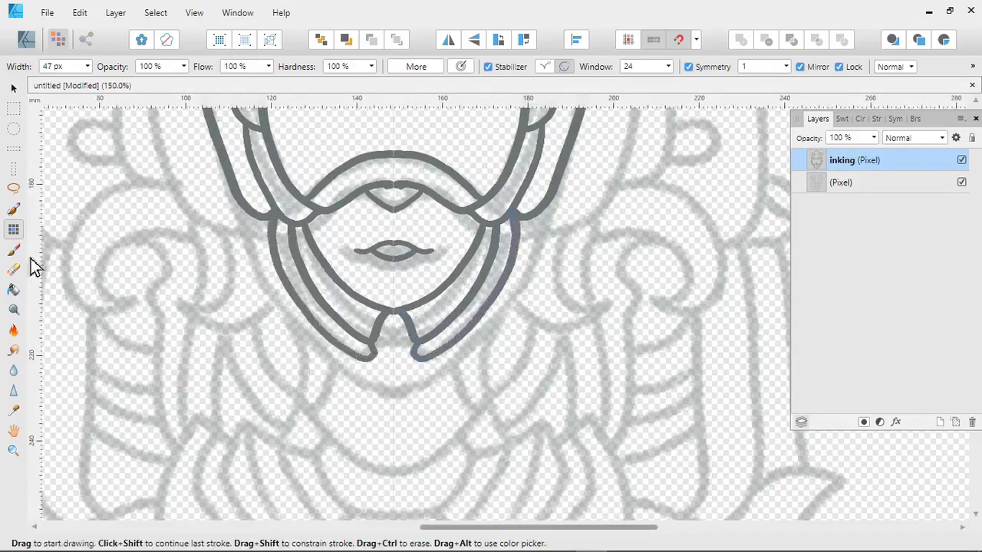
# Step: Ink the pointed outer contour under the chin, its side flaps and the large rounded pads beside the cheeks
pyautogui.press('space')
pyautogui.moveTo(508, 277); pyautogui.dragTo(489, 277)
pyautogui.moveTo(372, 393)
pyautogui.mouseDown()
pyautogui.moveTo(467, 332)
pyautogui.moveTo(501, 274)
pyautogui.moveTo(490, 278)
pyautogui.moveTo(497, 286)
pyautogui.moveTo(528, 238)
pyautogui.moveTo(531, 217)
pyautogui.moveTo(465, 321)
pyautogui.moveTo(487, 312)
pyautogui.moveTo(507, 284)
pyautogui.moveTo(529, 221)
pyautogui.moveTo(531, 156)
pyautogui.moveTo(500, 138)
pyautogui.mouseUp()
pyautogui.press('space')
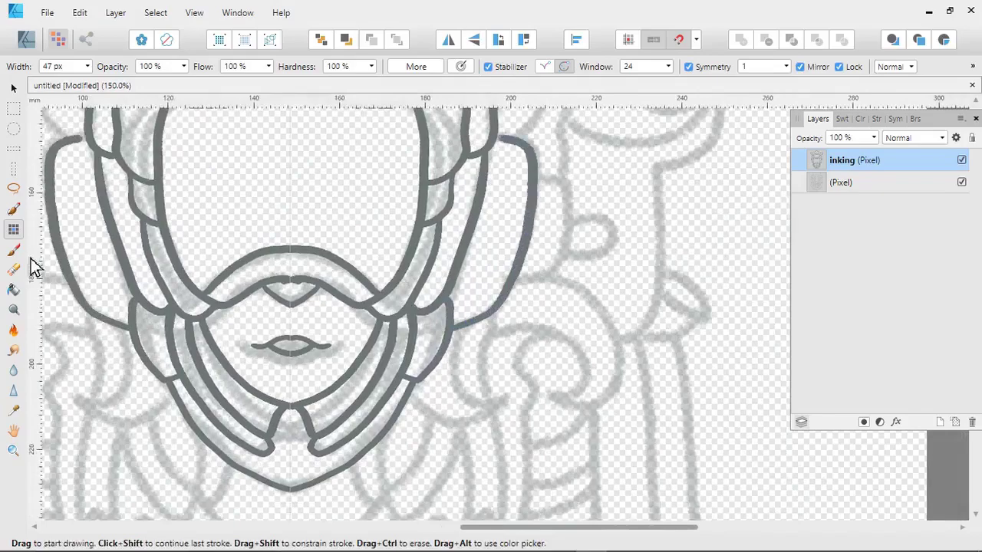
# Step: Ink the large crescent-shaped ear plates beside the brow, including their inner curves
pyautogui.scroll(5, 34, 266)
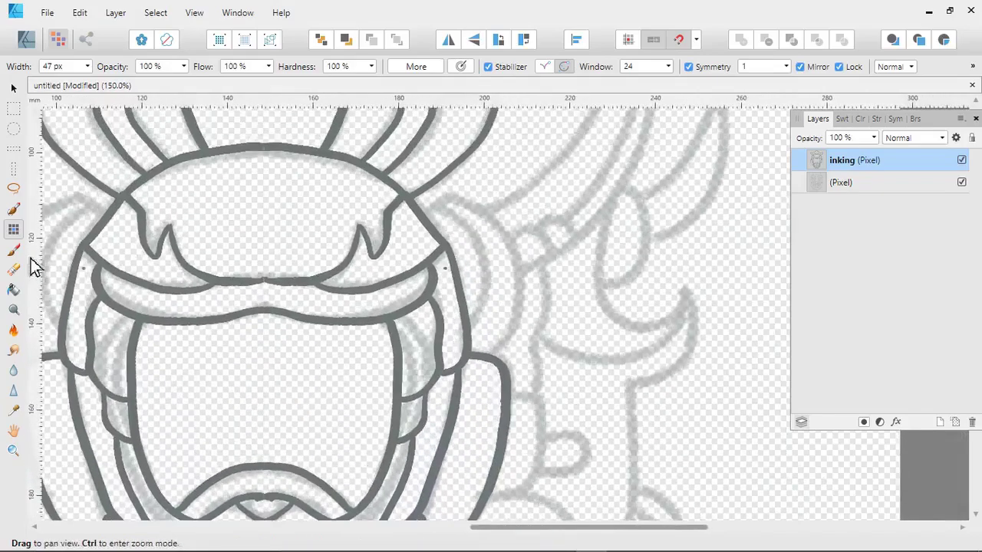
pyautogui.scroll(-1, 35, 266)
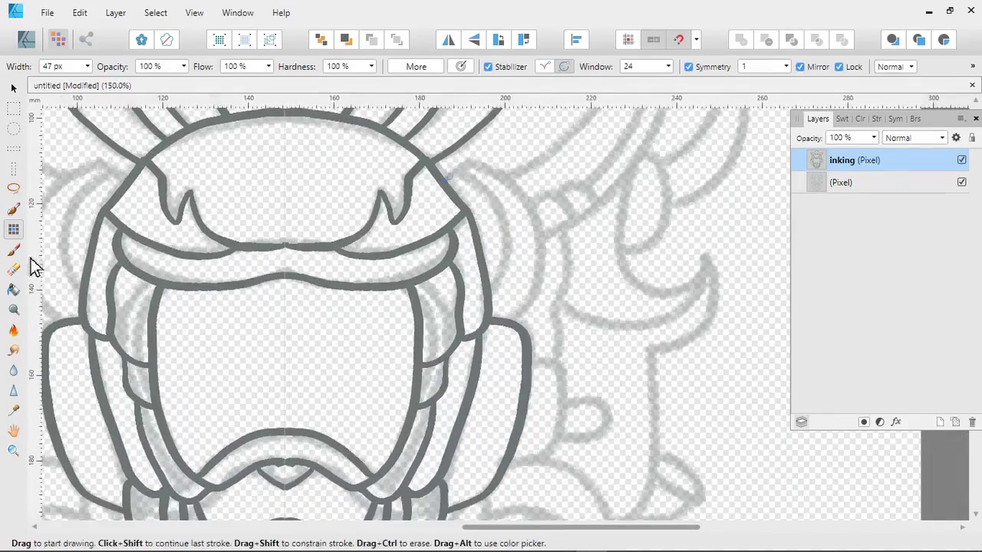
pyautogui.moveTo(465, 165)
pyautogui.mouseDown()
pyautogui.moveTo(533, 205)
pyautogui.moveTo(542, 268)
pyautogui.mouseUp()
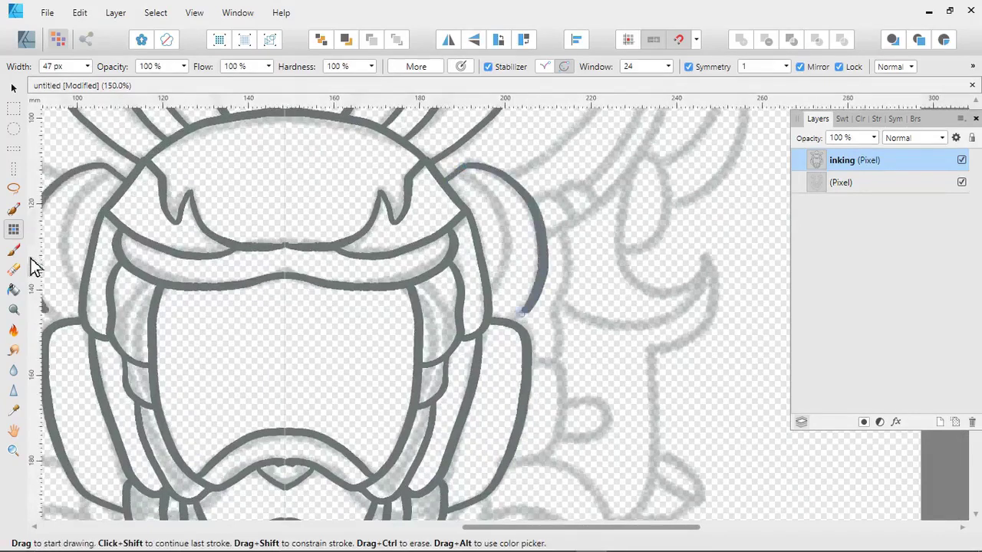
pyautogui.moveTo(514, 323); pyautogui.dragTo(521, 345)
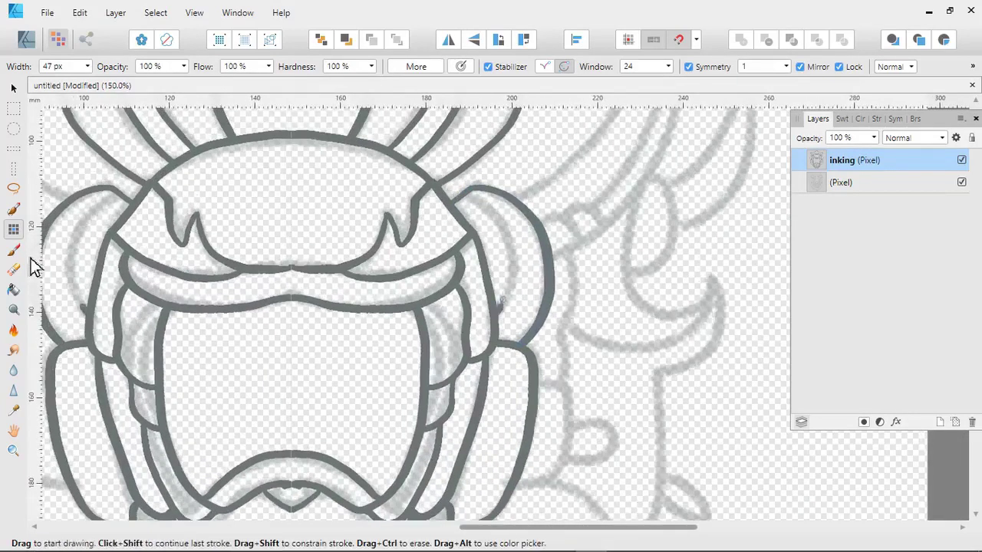
pyautogui.moveTo(500, 311)
pyautogui.mouseDown()
pyautogui.moveTo(505, 254)
pyautogui.moveTo(481, 216)
pyautogui.moveTo(484, 240)
pyautogui.moveTo(425, 289)
pyautogui.moveTo(414, 349)
pyautogui.moveTo(432, 445)
pyautogui.mouseUp()
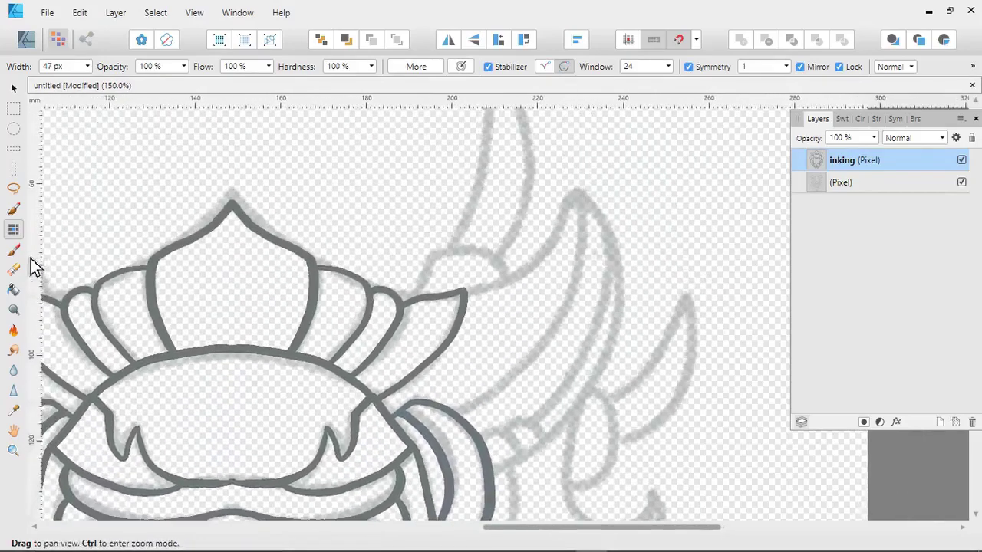
# Step: Ink the upper and inner edges of the wide side horns, and the slim upper horns with their rounded bases
pyautogui.moveTo(460, 345); pyautogui.dragTo(409, 290)
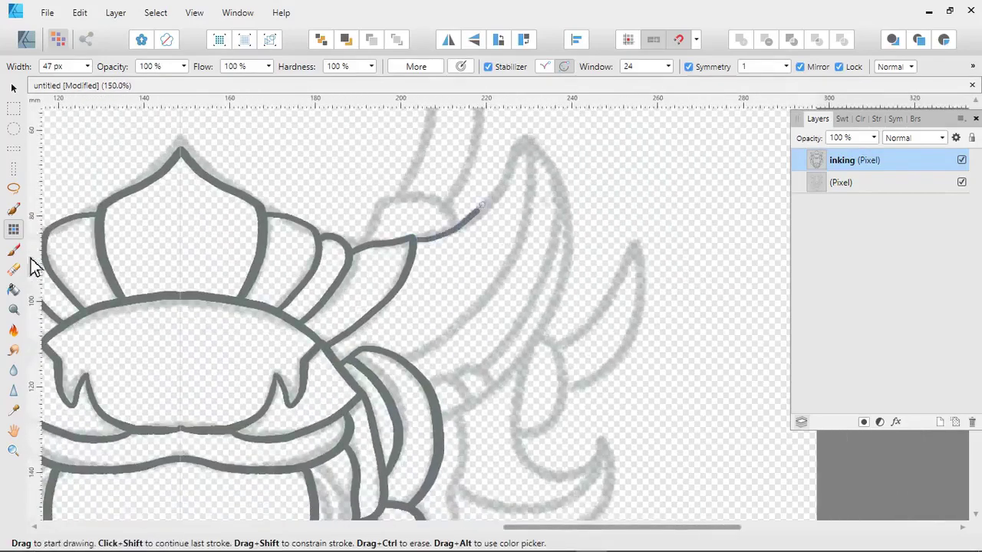
pyautogui.moveTo(523, 138)
pyautogui.mouseDown()
pyautogui.moveTo(519, 229)
pyautogui.moveTo(488, 298)
pyautogui.moveTo(499, 315)
pyautogui.moveTo(561, 326)
pyautogui.moveTo(596, 355)
pyautogui.moveTo(574, 403)
pyautogui.mouseUp()
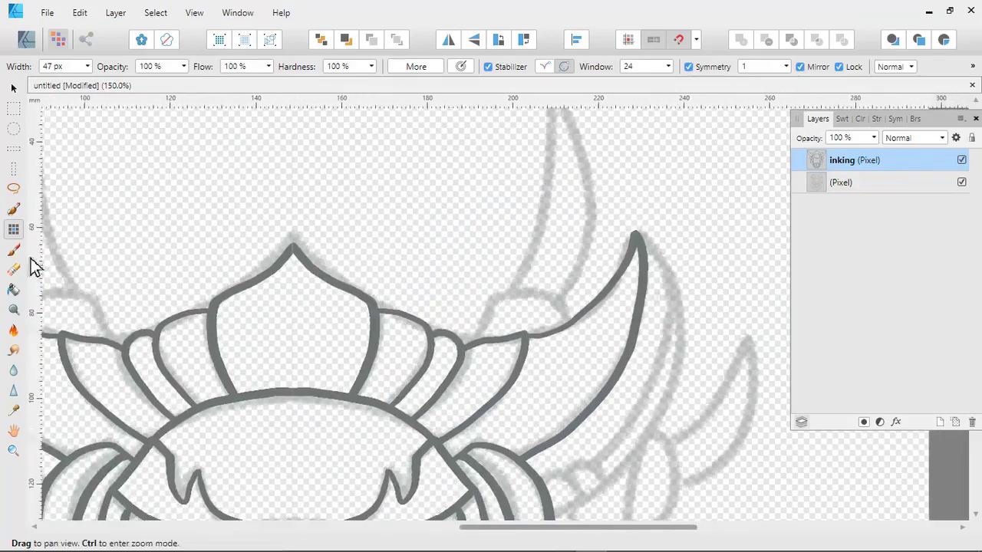
pyautogui.moveTo(479, 337)
pyautogui.mouseDown()
pyautogui.moveTo(483, 302)
pyautogui.moveTo(535, 296)
pyautogui.moveTo(568, 318)
pyautogui.moveTo(549, 394)
pyautogui.mouseUp()
pyautogui.moveTo(491, 370)
pyautogui.mouseDown()
pyautogui.moveTo(521, 287)
pyautogui.moveTo(521, 176)
pyautogui.moveTo(547, 211)
pyautogui.moveTo(562, 270)
pyautogui.moveTo(556, 359)
pyautogui.mouseUp()
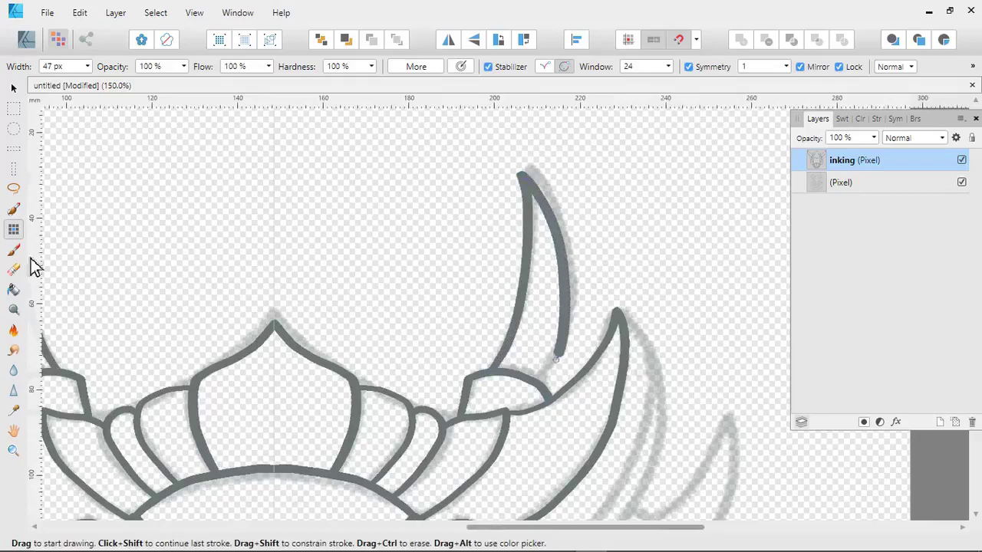
# Step: Ink the wide side horns' outer edges and the small segments joining them to the ear plates
pyautogui.moveTo(535, 392)
pyautogui.mouseDown()
pyautogui.moveTo(550, 115)
pyautogui.moveTo(505, 135)
pyautogui.moveTo(461, 175)
pyautogui.moveTo(453, 229)
pyautogui.mouseUp()
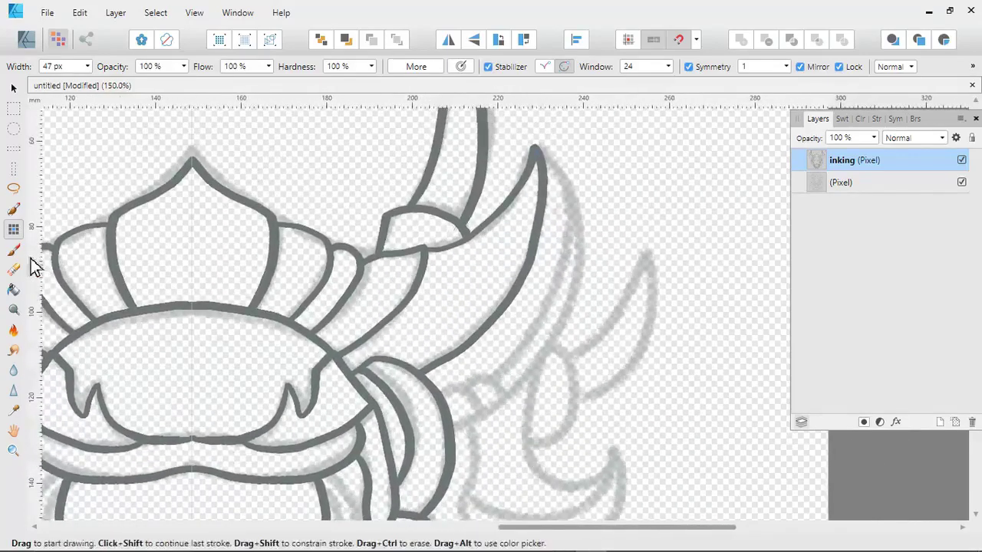
pyautogui.moveTo(536, 149)
pyautogui.mouseDown()
pyautogui.moveTo(565, 200)
pyautogui.moveTo(561, 280)
pyautogui.mouseUp()
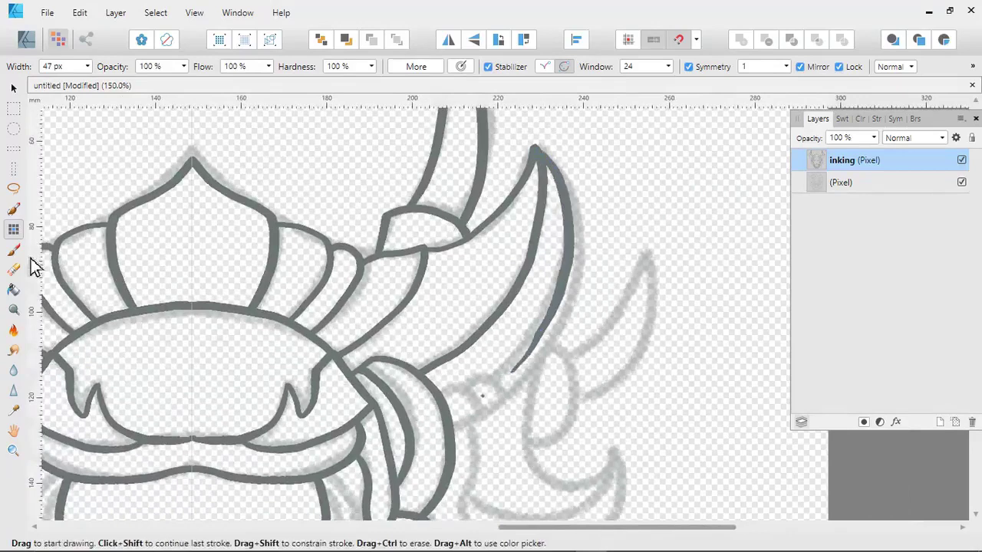
pyautogui.moveTo(482, 396); pyautogui.dragTo(451, 329)
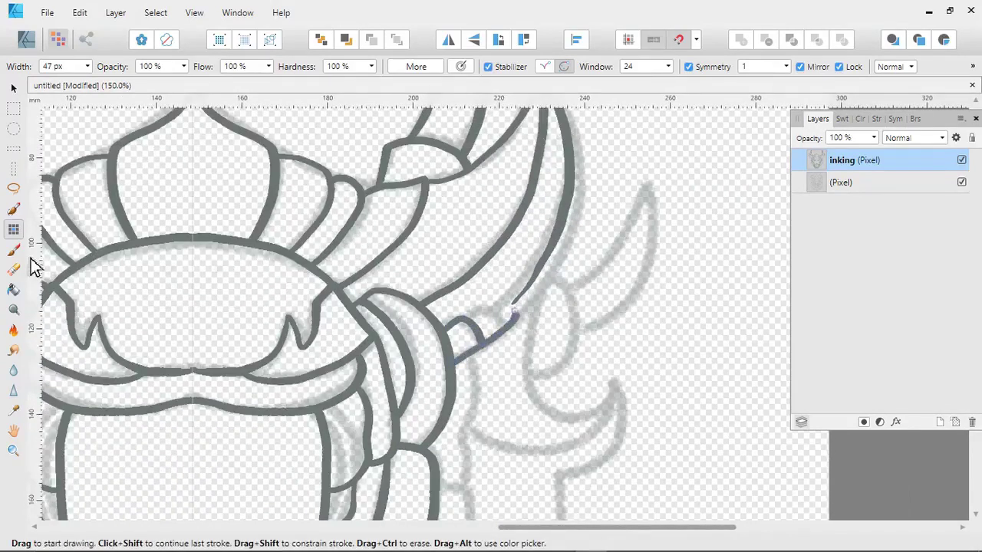
pyautogui.moveTo(35, 267); pyautogui.dragTo(8, 339)
# Step: Ink the crease under the lower lip and the short creases beside the nose
pyautogui.hotkey('ctrl', '-')
pyautogui.hotkey('ctrl', '-')
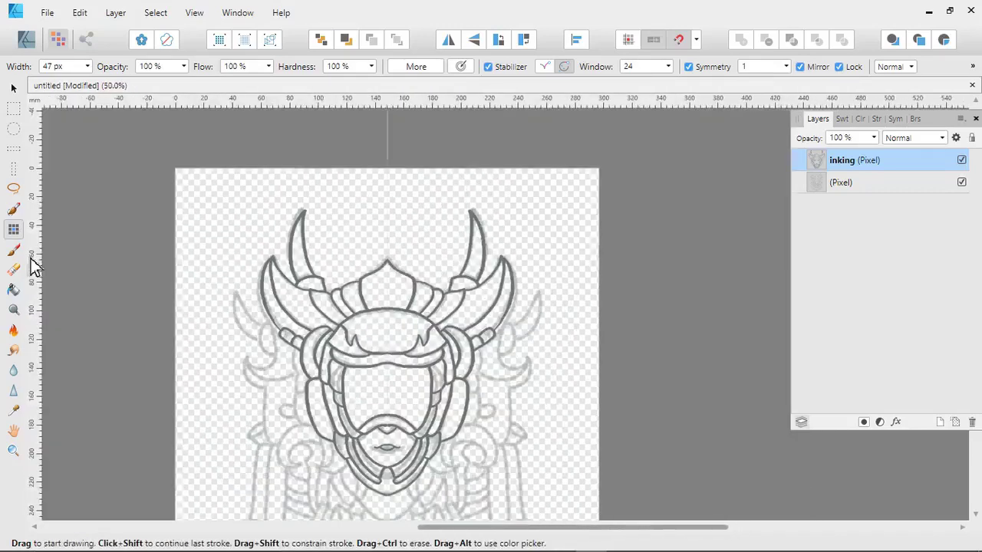
pyautogui.hotkey('ctrl', '+')
pyautogui.hotkey('ctrl', '+')
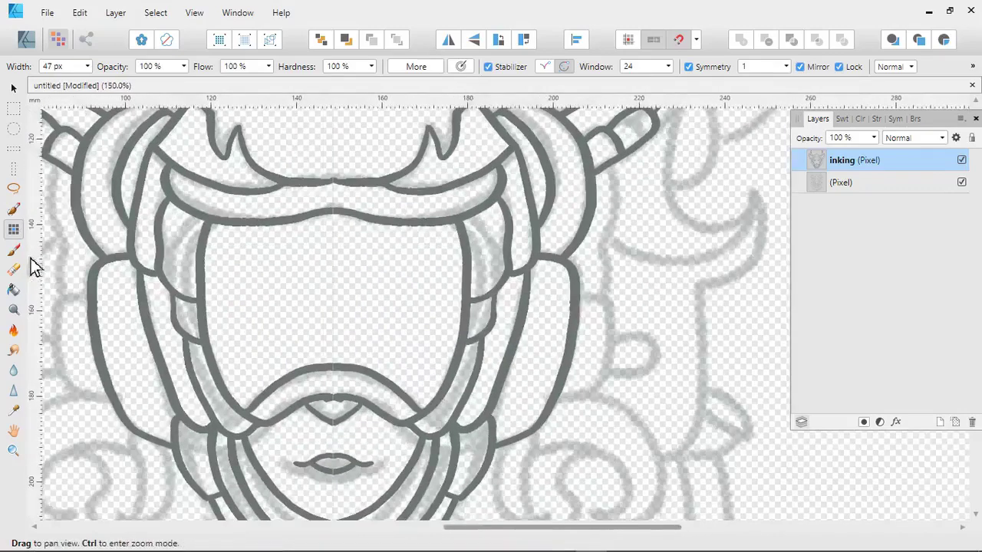
pyautogui.moveTo(471, 218); pyautogui.dragTo(481, 236)
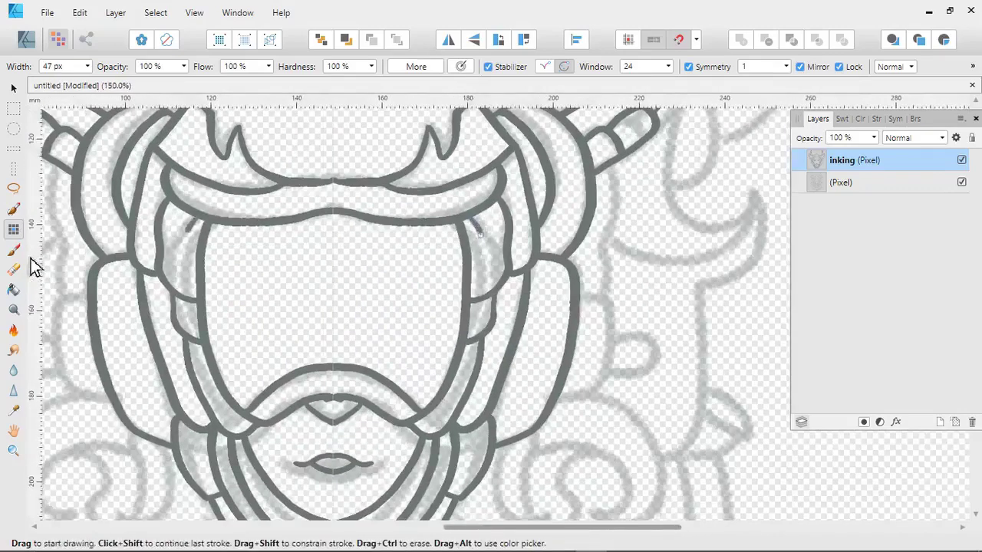
pyautogui.moveTo(333, 489)
pyautogui.mouseDown()
pyautogui.moveTo(394, 343)
pyautogui.moveTo(427, 315)
pyautogui.mouseUp()
pyautogui.hotkey('ctrl', 'z')
pyautogui.moveTo(377, 263)
pyautogui.mouseDown()
pyautogui.moveTo(383, 310)
pyautogui.moveTo(370, 317)
pyautogui.mouseUp()
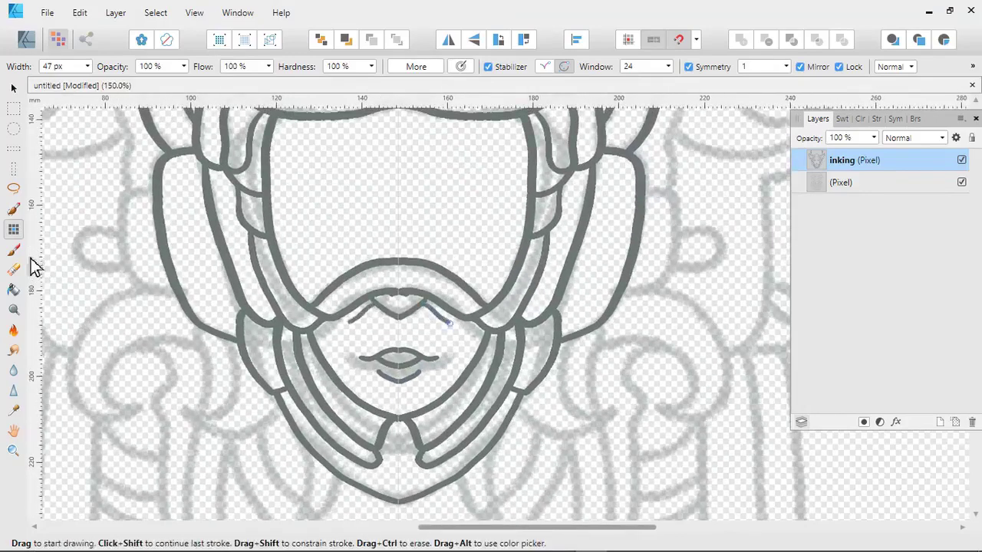
# Step: Ink the neck armour below the chin: the curved throat plate, its pointed side pieces, and the band with the small plate beneath
pyautogui.moveTo(437, 429)
pyautogui.mouseDown()
pyautogui.moveTo(383, 301)
pyautogui.moveTo(451, 192)
pyautogui.moveTo(451, 168)
pyautogui.mouseUp()
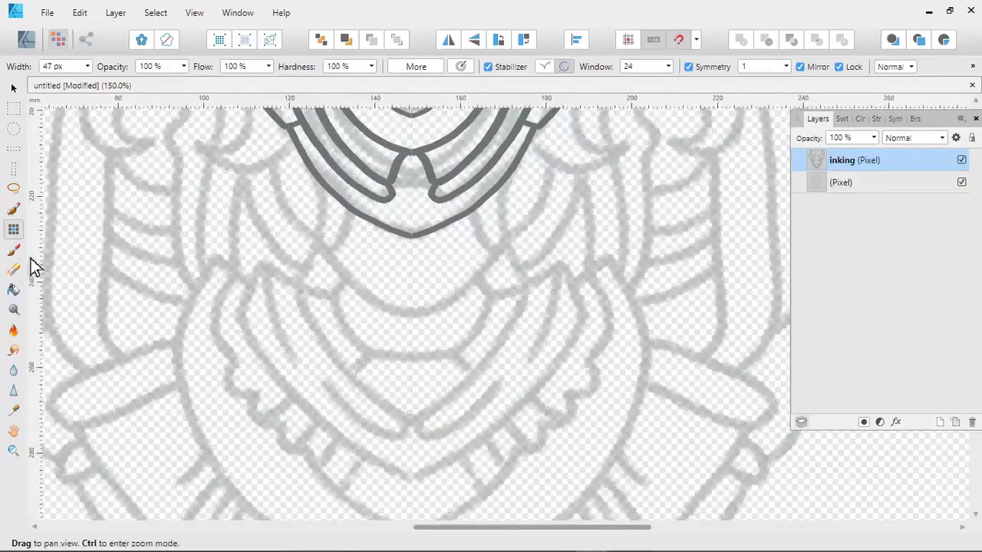
pyautogui.moveTo(469, 212)
pyautogui.mouseDown()
pyautogui.moveTo(489, 257)
pyautogui.moveTo(380, 364)
pyautogui.moveTo(386, 346)
pyautogui.mouseUp()
pyautogui.moveTo(462, 239); pyautogui.dragTo(466, 273)
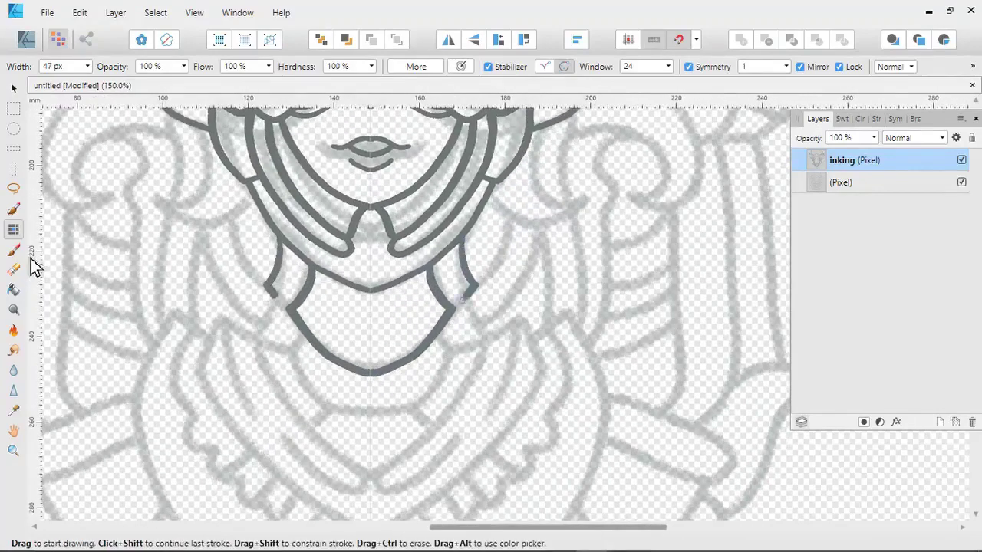
pyautogui.moveTo(430, 353); pyautogui.dragTo(449, 300)
pyautogui.moveTo(485, 247)
pyautogui.mouseDown()
pyautogui.moveTo(503, 282)
pyautogui.moveTo(470, 297)
pyautogui.moveTo(480, 258)
pyautogui.moveTo(462, 305)
pyautogui.moveTo(425, 309)
pyautogui.moveTo(419, 281)
pyautogui.moveTo(426, 329)
pyautogui.moveTo(399, 383)
pyautogui.mouseUp()
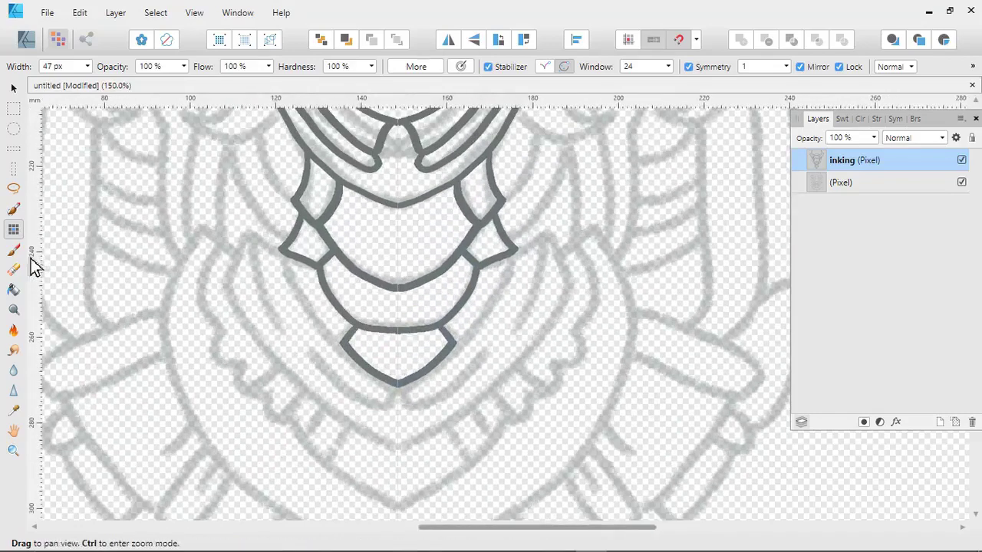
# Step: Ink the long rounded plates flanking the neck and the pointed hooks curving outward beside the jaw
pyautogui.moveTo(456, 342)
pyautogui.mouseDown()
pyautogui.moveTo(504, 261)
pyautogui.moveTo(458, 376)
pyautogui.mouseUp()
pyautogui.moveTo(466, 320)
pyautogui.mouseDown()
pyautogui.moveTo(489, 280)
pyautogui.moveTo(488, 247)
pyautogui.moveTo(477, 227)
pyautogui.moveTo(457, 227)
pyautogui.mouseUp()
pyautogui.moveTo(474, 267)
pyautogui.mouseDown()
pyautogui.moveTo(495, 269)
pyautogui.moveTo(489, 318)
pyautogui.moveTo(449, 356)
pyautogui.moveTo(430, 435)
pyautogui.mouseUp()
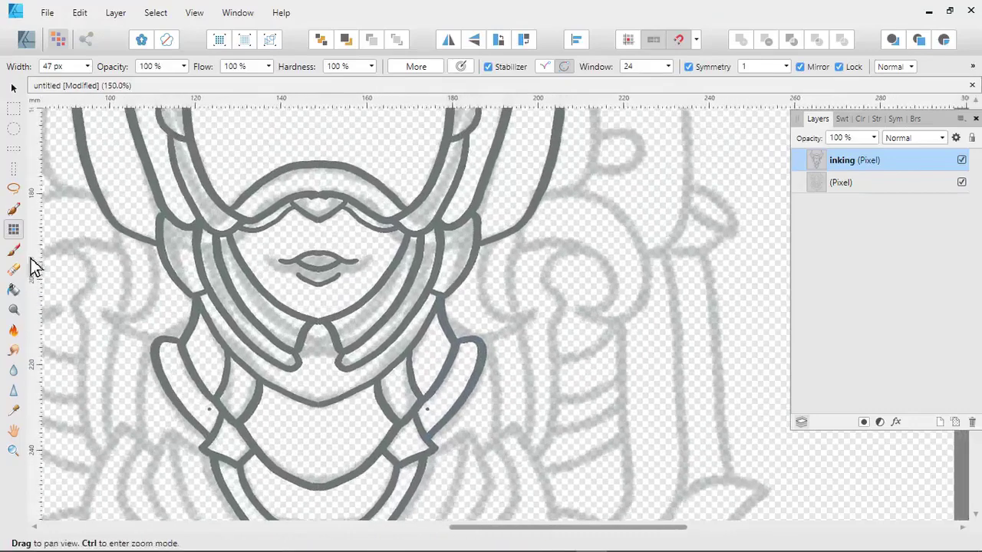
pyautogui.moveTo(476, 245)
pyautogui.mouseDown()
pyautogui.moveTo(479, 280)
pyautogui.moveTo(497, 306)
pyautogui.moveTo(538, 308)
pyautogui.moveTo(483, 344)
pyautogui.mouseUp()
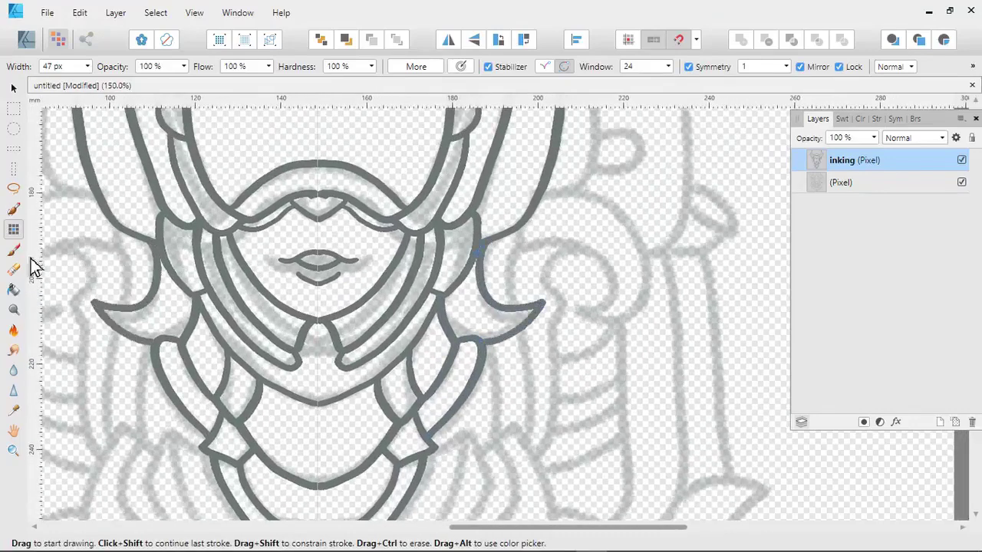
# Step: Ink the large curled horns beside the jaw and the two curved strands hanging below each pointed hook
pyautogui.moveTo(507, 307)
pyautogui.mouseDown()
pyautogui.moveTo(453, 349)
pyautogui.moveTo(417, 330)
pyautogui.mouseUp()
pyautogui.moveTo(451, 218)
pyautogui.mouseDown()
pyautogui.moveTo(517, 225)
pyautogui.moveTo(548, 257)
pyautogui.moveTo(556, 295)
pyautogui.moveTo(527, 336)
pyautogui.moveTo(499, 332)
pyautogui.moveTo(521, 322)
pyautogui.moveTo(488, 271)
pyautogui.mouseUp()
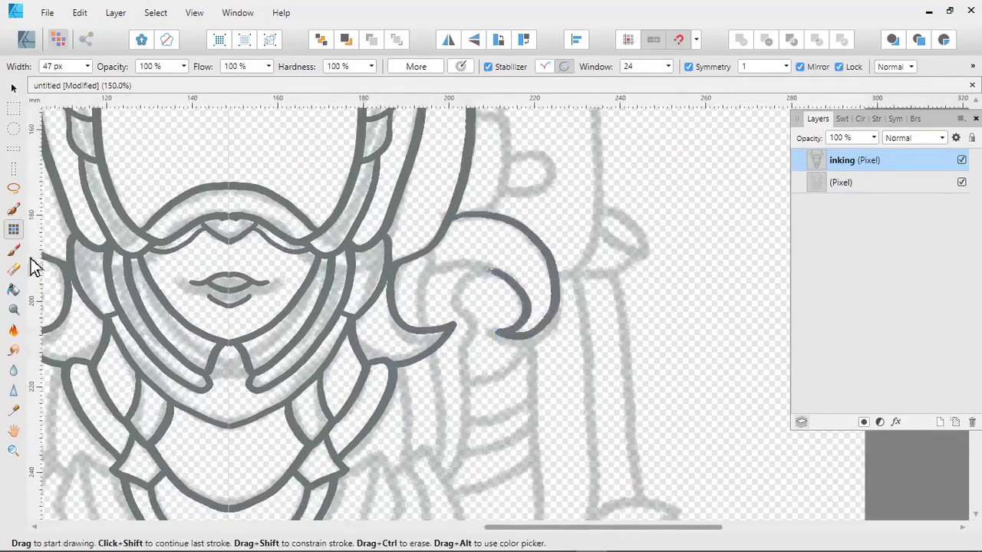
pyautogui.moveTo(445, 307); pyautogui.dragTo(500, 261)
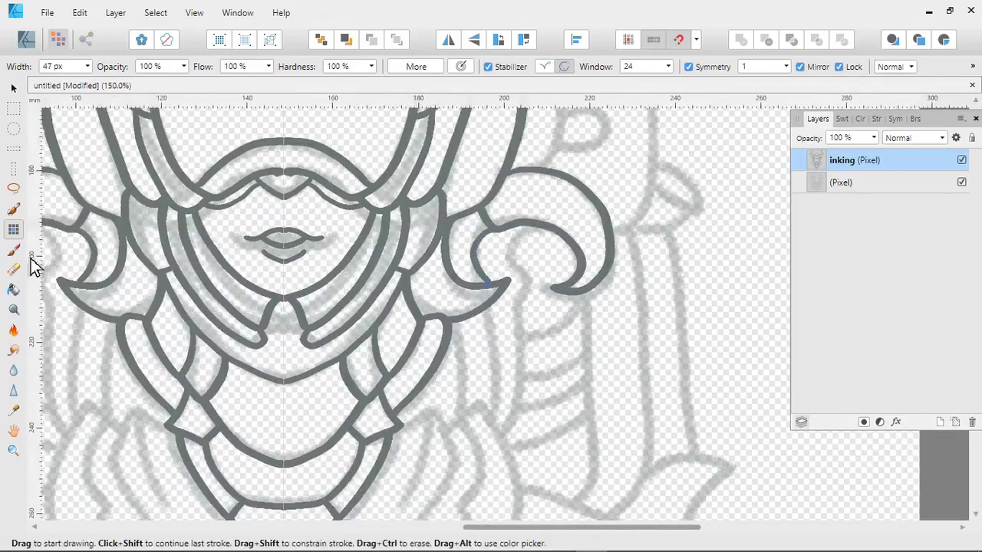
pyautogui.moveTo(473, 322)
pyautogui.mouseDown()
pyautogui.moveTo(479, 234)
pyautogui.moveTo(465, 336)
pyautogui.mouseUp()
pyautogui.moveTo(494, 221)
pyautogui.mouseDown()
pyautogui.moveTo(480, 238)
pyautogui.moveTo(491, 275)
pyautogui.moveTo(489, 337)
pyautogui.moveTo(468, 353)
pyautogui.mouseUp()
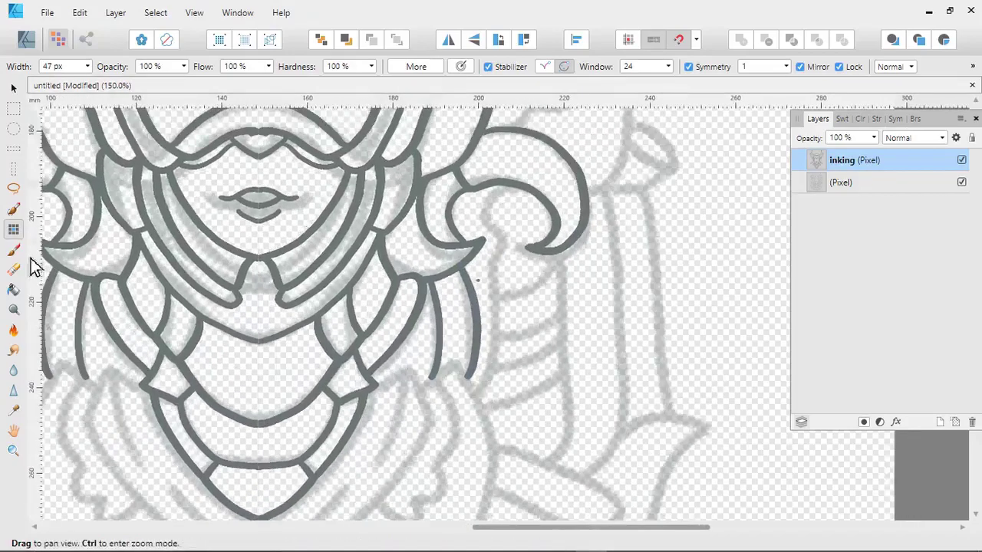
# Step: Ink the pointed collar folds below the neck plates and the chest plate's outer contour down to its flat lower edge
pyautogui.moveTo(478, 280); pyautogui.dragTo(587, 126)
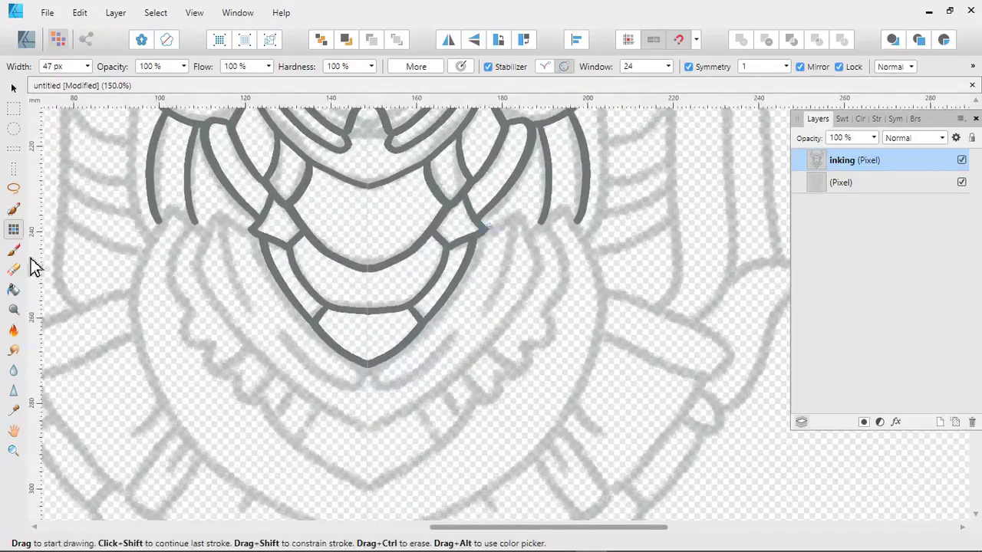
pyautogui.moveTo(511, 215); pyautogui.dragTo(502, 277)
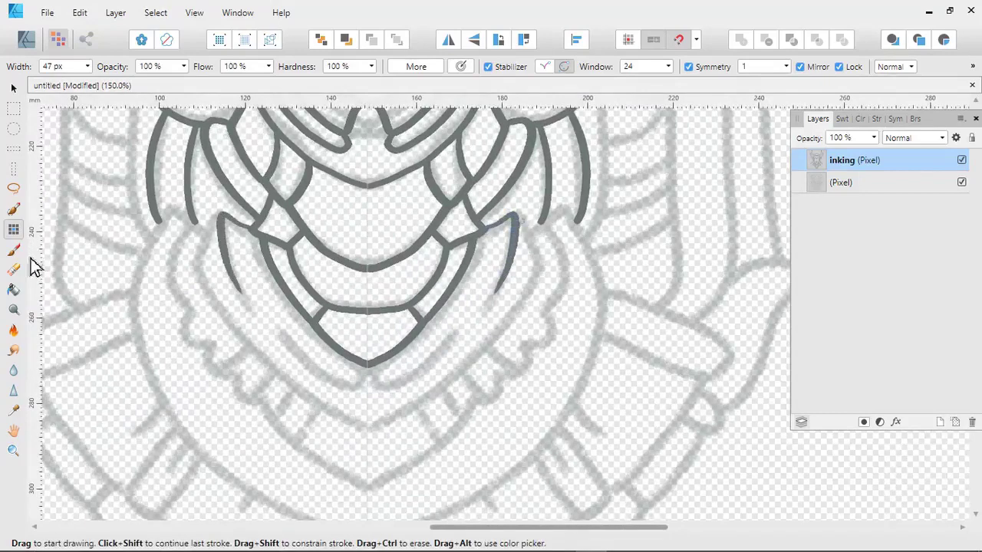
pyautogui.moveTo(537, 227); pyautogui.dragTo(533, 281)
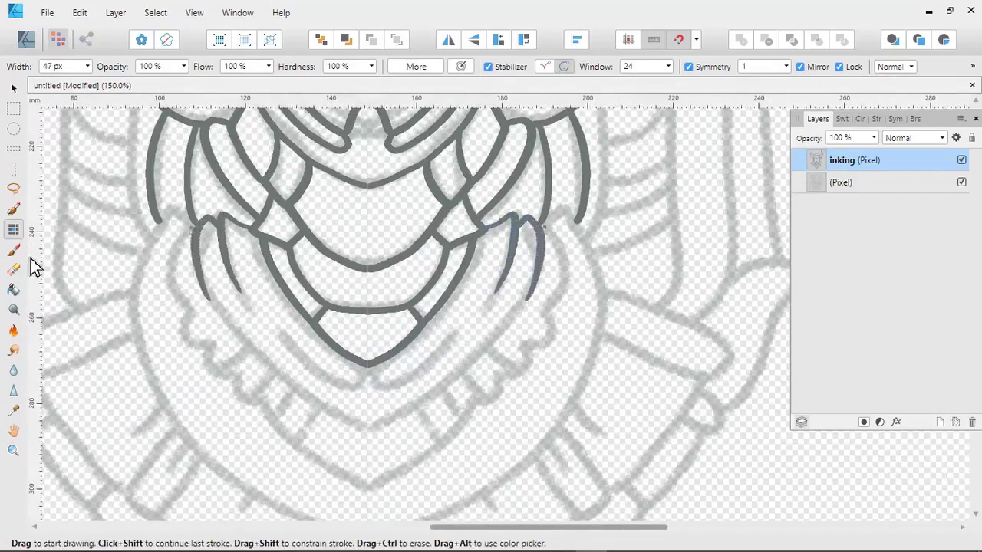
pyautogui.moveTo(568, 214)
pyautogui.mouseDown()
pyautogui.moveTo(597, 290)
pyautogui.moveTo(575, 367)
pyautogui.moveTo(546, 418)
pyautogui.moveTo(462, 496)
pyautogui.moveTo(385, 511)
pyautogui.mouseUp()
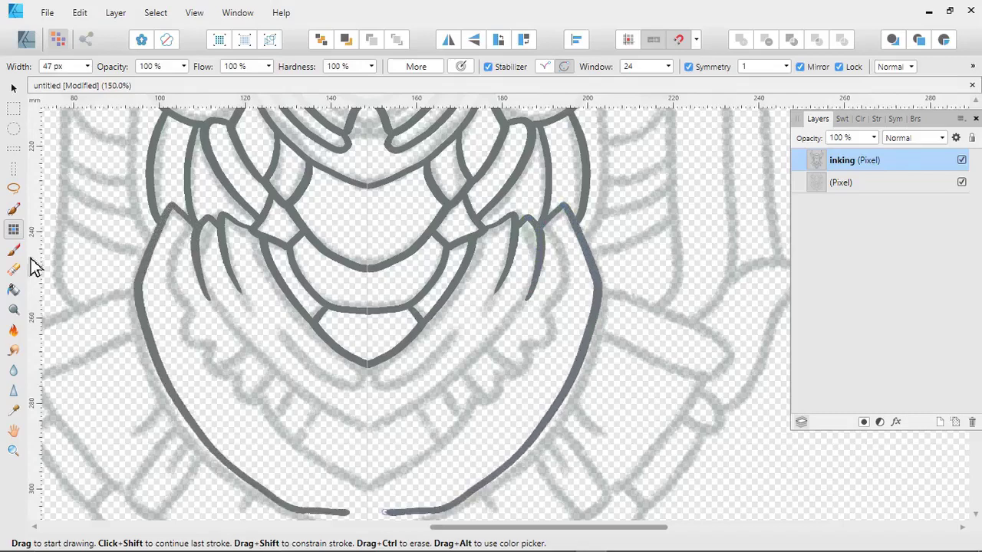
pyautogui.press('space')
pyautogui.moveTo(391, 423); pyautogui.dragTo(422, 361)
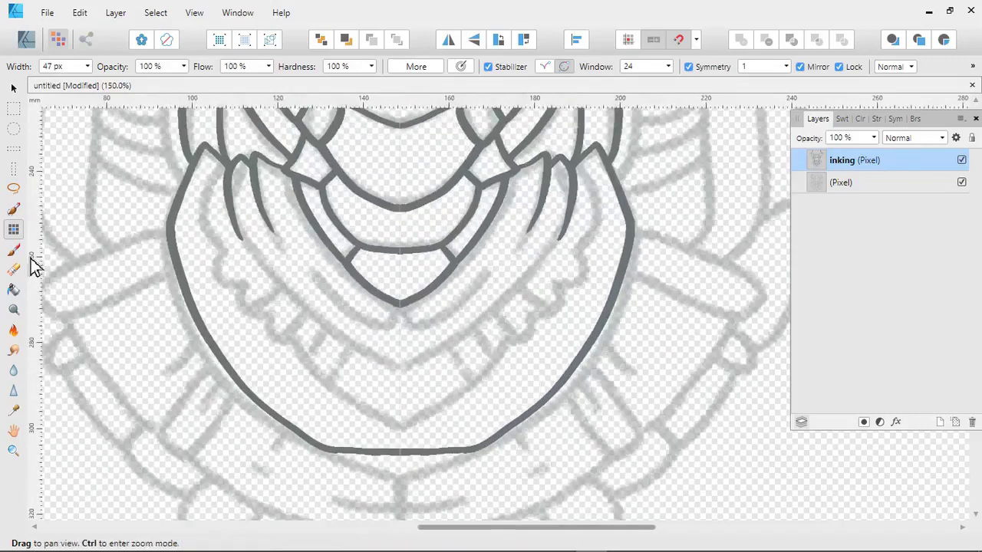
# Step: Ink the chest plate's inner fold lines and long V edge, and the scalloped frill running down to the narrow central strip
pyautogui.moveTo(406, 306)
pyautogui.mouseDown()
pyautogui.moveTo(413, 326)
pyautogui.moveTo(483, 270)
pyautogui.mouseUp()
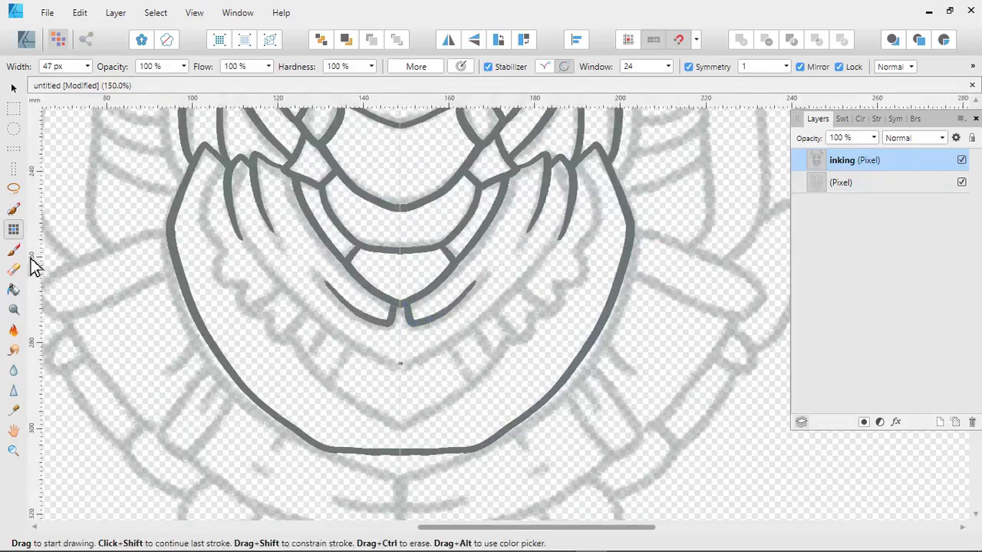
pyautogui.moveTo(428, 353)
pyautogui.mouseDown()
pyautogui.moveTo(487, 314)
pyautogui.moveTo(543, 243)
pyautogui.moveTo(520, 277)
pyautogui.mouseUp()
pyautogui.press('space')
pyautogui.moveTo(561, 178)
pyautogui.mouseDown()
pyautogui.moveTo(574, 189)
pyautogui.moveTo(579, 237)
pyautogui.moveTo(558, 264)
pyautogui.moveTo(568, 286)
pyautogui.mouseUp()
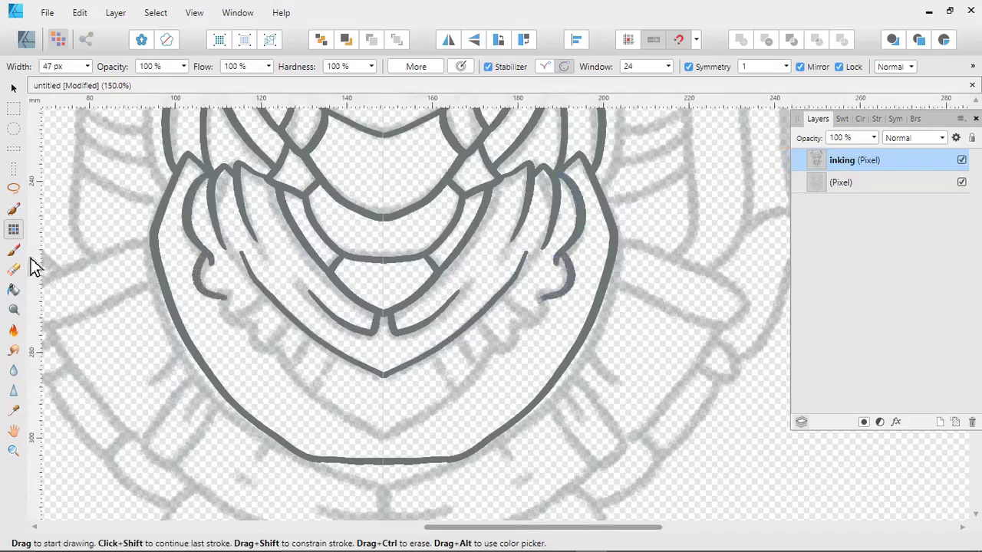
pyautogui.moveTo(540, 322); pyautogui.dragTo(511, 354)
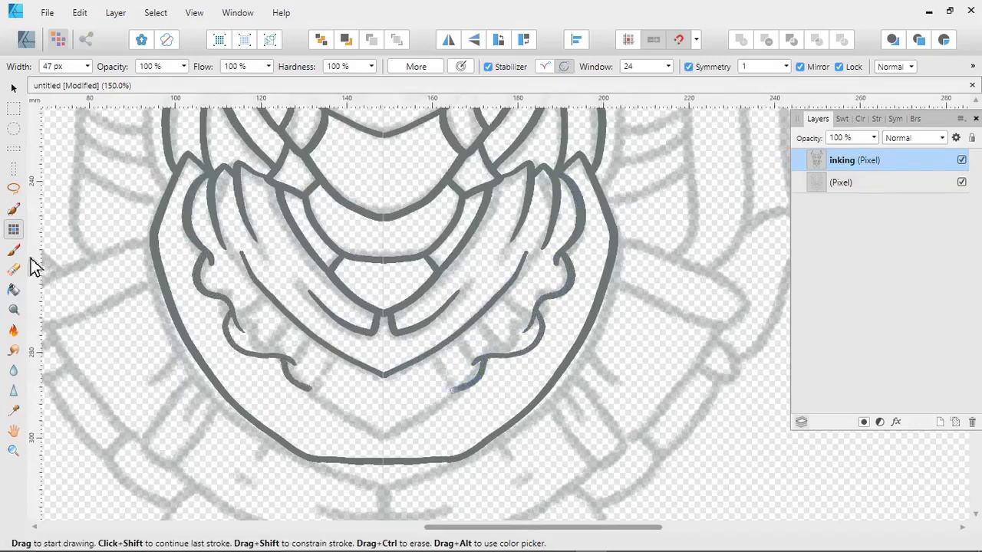
pyautogui.moveTo(453, 389); pyautogui.dragTo(407, 420)
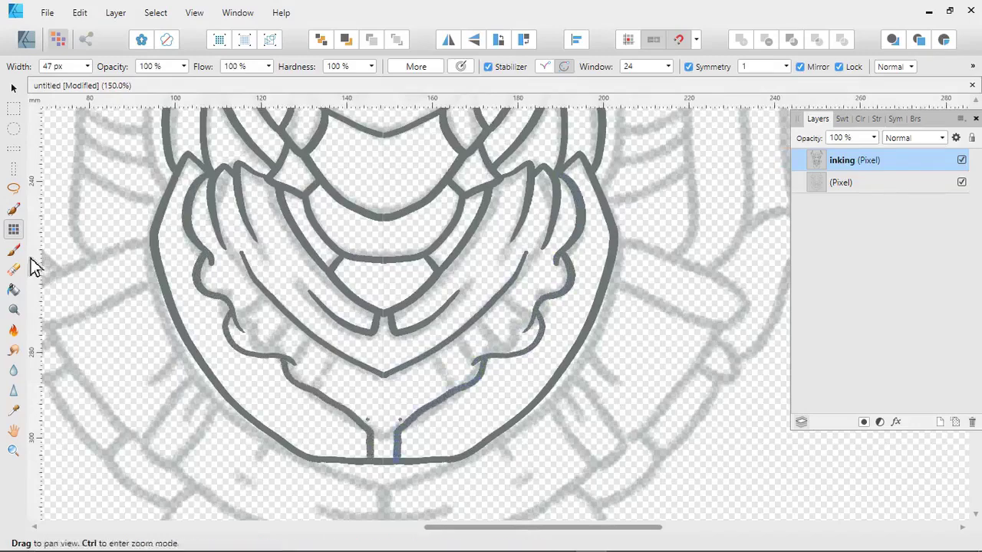
# Step: Ink the band below the chest plate, with its central crescent, vertical centre line, short side strokes, lower edge and slanted ends
pyautogui.moveTo(453, 276); pyautogui.dragTo(437, 376)
pyautogui.hotkey('ctrl', '-')
pyautogui.hotkey('ctrl', '-')
pyautogui.hotkey('ctrl', '-')
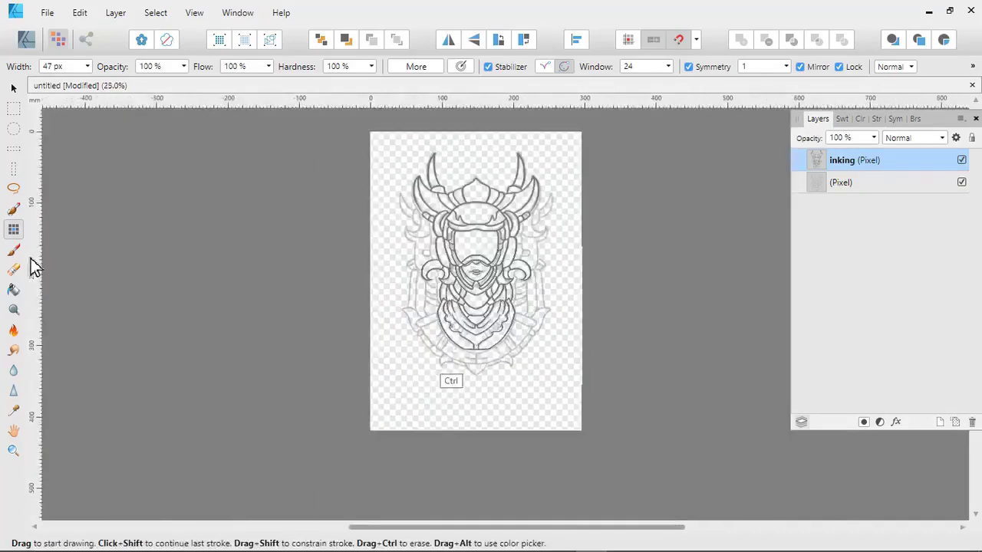
pyautogui.hotkey('ctrl', '+')
pyautogui.hotkey('ctrl', '+')
pyautogui.hotkey('ctrl', '+')
pyautogui.moveTo(428, 447)
pyautogui.mouseDown()
pyautogui.moveTo(417, 313)
pyautogui.moveTo(437, 291)
pyautogui.mouseUp()
pyautogui.hotkey('ctrl', '+')
pyautogui.hotkey('ctrl', '+')
pyautogui.click(441, 286)
pyautogui.moveTo(390, 323)
pyautogui.mouseDown()
pyautogui.moveTo(470, 247)
pyautogui.moveTo(451, 291)
pyautogui.moveTo(415, 313)
pyautogui.moveTo(423, 296)
pyautogui.moveTo(425, 324)
pyautogui.moveTo(414, 319)
pyautogui.moveTo(436, 338)
pyautogui.moveTo(478, 335)
pyautogui.moveTo(436, 287)
pyautogui.moveTo(381, 356)
pyautogui.moveTo(376, 377)
pyautogui.moveTo(415, 388)
pyautogui.moveTo(514, 359)
pyautogui.moveTo(636, 285)
pyautogui.mouseUp()
pyautogui.click(422, 296)
pyautogui.moveTo(678, 237); pyautogui.dragTo(555, 314)
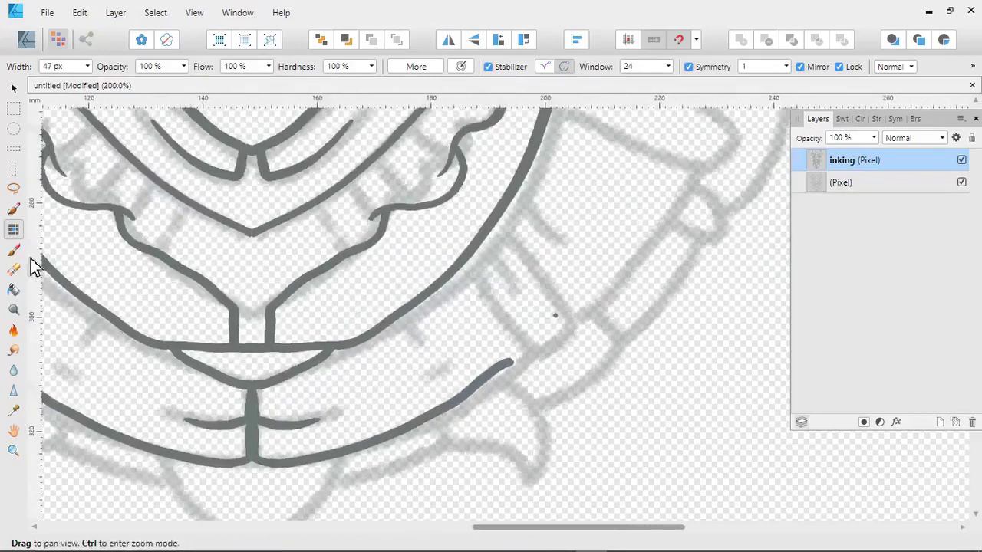
pyautogui.moveTo(458, 275); pyautogui.dragTo(507, 350)
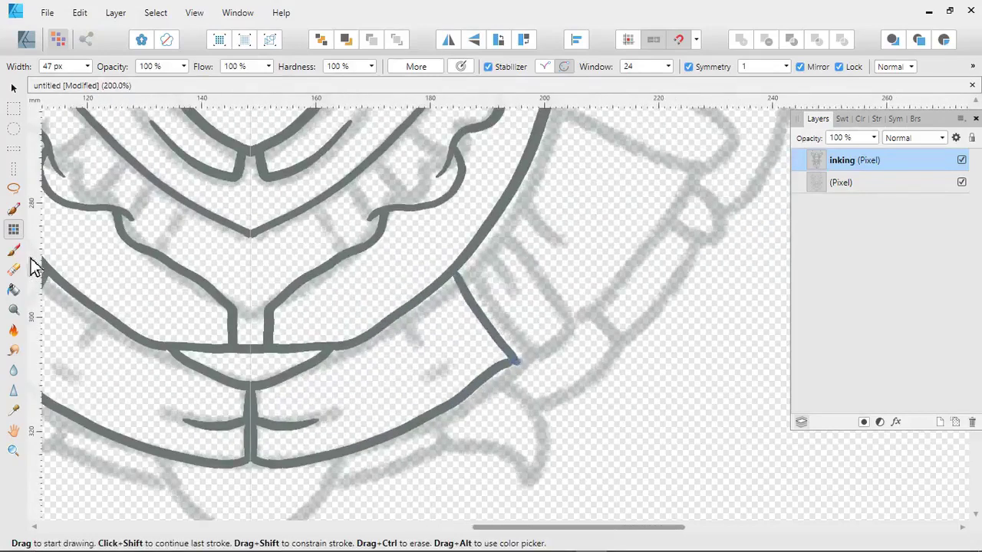
# Step: Ink the armour segments flanking the chest plate: the rounded strap, the curved side panel and the rounded plate above it
pyautogui.moveTo(561, 318); pyautogui.dragTo(505, 246)
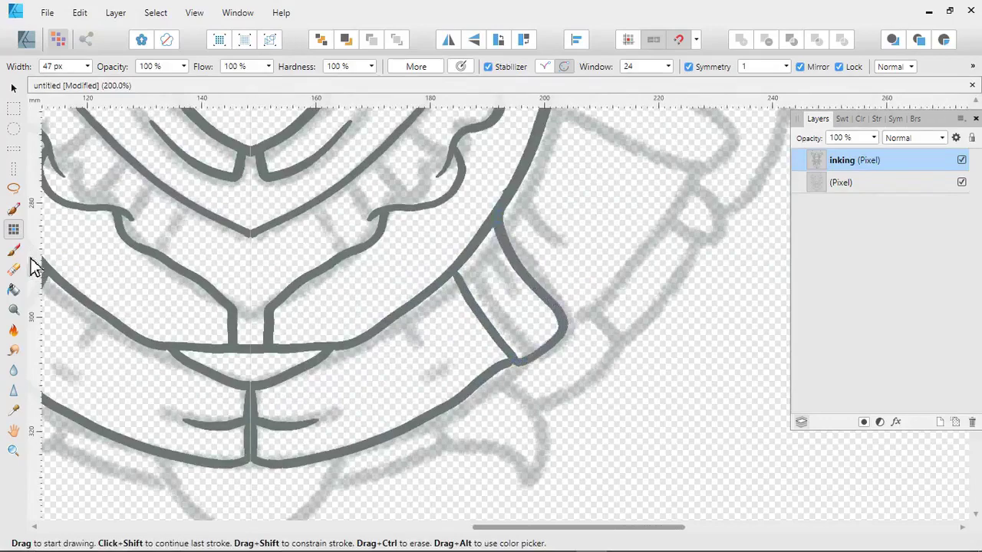
pyautogui.moveTo(545, 190); pyautogui.dragTo(445, 376)
pyautogui.hotkey('ctrl', '-')
pyautogui.hotkey('ctrl', '-')
pyautogui.hotkey('ctrl', '-')
pyautogui.hotkey('ctrl', '+')
pyautogui.hotkey('ctrl', '+')
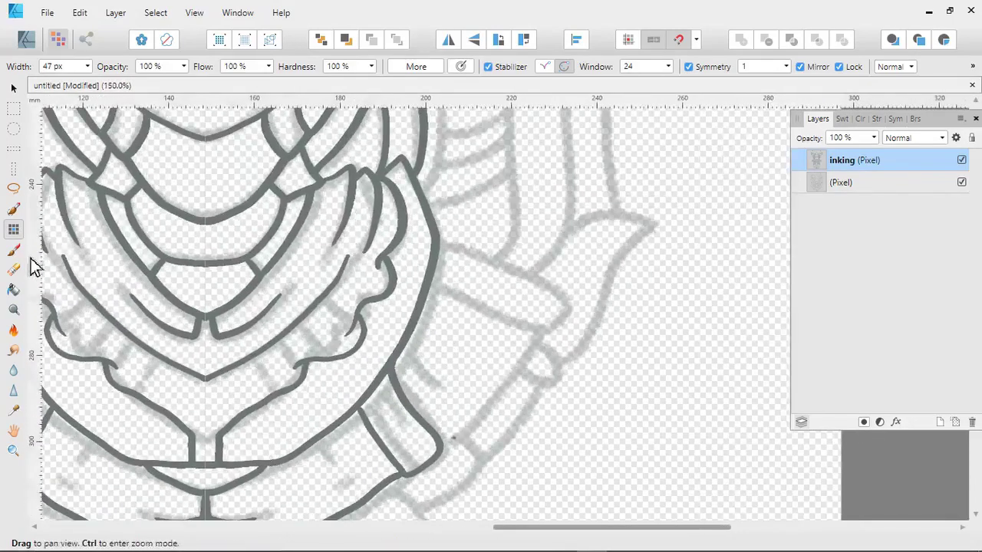
pyautogui.moveTo(443, 443)
pyautogui.mouseDown()
pyautogui.moveTo(502, 398)
pyautogui.moveTo(539, 338)
pyautogui.moveTo(535, 360)
pyautogui.mouseUp()
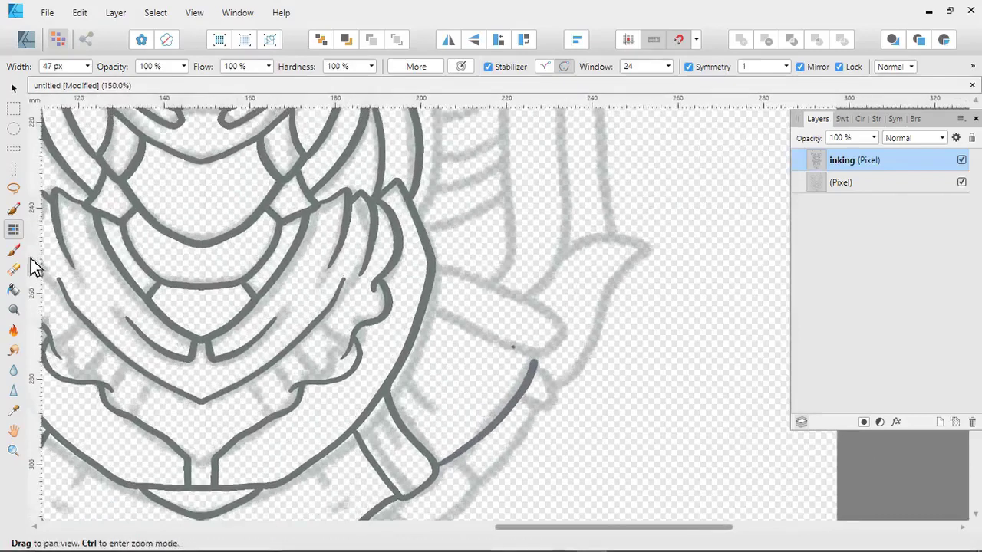
pyautogui.moveTo(424, 315); pyautogui.dragTo(445, 315)
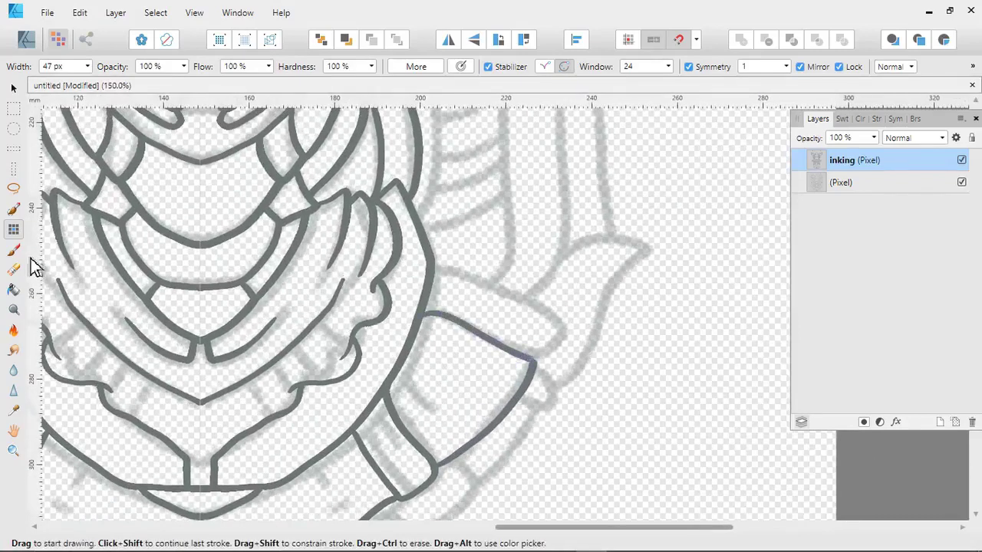
pyautogui.moveTo(539, 315); pyautogui.dragTo(472, 278)
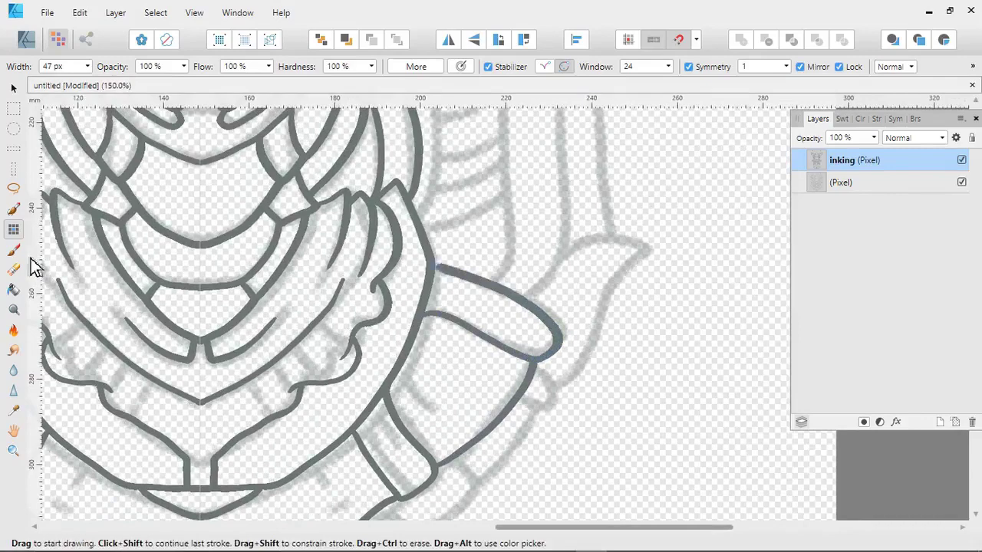
# Step: Ink the wavy line descending from inside each curled horn to the collar, and the outer edge of the ribbed column
pyautogui.moveTo(430, 232)
pyautogui.mouseDown()
pyautogui.moveTo(428, 385)
pyautogui.moveTo(432, 354)
pyautogui.mouseUp()
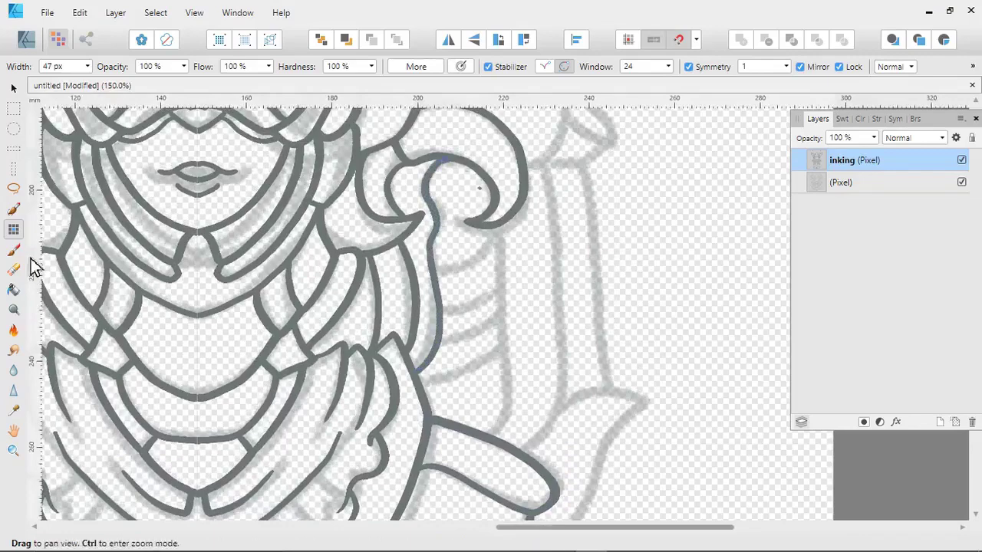
pyautogui.moveTo(480, 186); pyautogui.dragTo(458, 174)
pyautogui.moveTo(483, 265); pyautogui.dragTo(484, 401)
# Step: Ink the wavy side edges beside the ear plates, the lower hooked spikes with their outer edges, and the small rounded loops
pyautogui.press('space')
pyautogui.moveTo(460, 169)
pyautogui.mouseDown()
pyautogui.moveTo(437, 267)
pyautogui.moveTo(439, 415)
pyautogui.moveTo(459, 487)
pyautogui.moveTo(479, 502)
pyautogui.mouseUp()
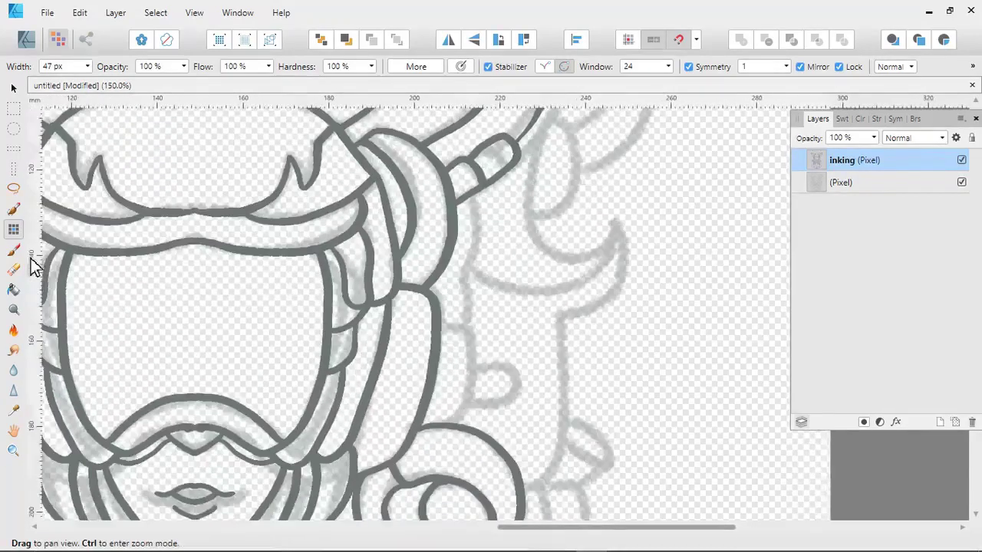
pyautogui.moveTo(453, 422)
pyautogui.mouseDown()
pyautogui.moveTo(469, 391)
pyautogui.moveTo(470, 352)
pyautogui.moveTo(462, 328)
pyautogui.moveTo(436, 328)
pyautogui.moveTo(469, 301)
pyautogui.moveTo(460, 279)
pyautogui.moveTo(470, 201)
pyautogui.mouseUp()
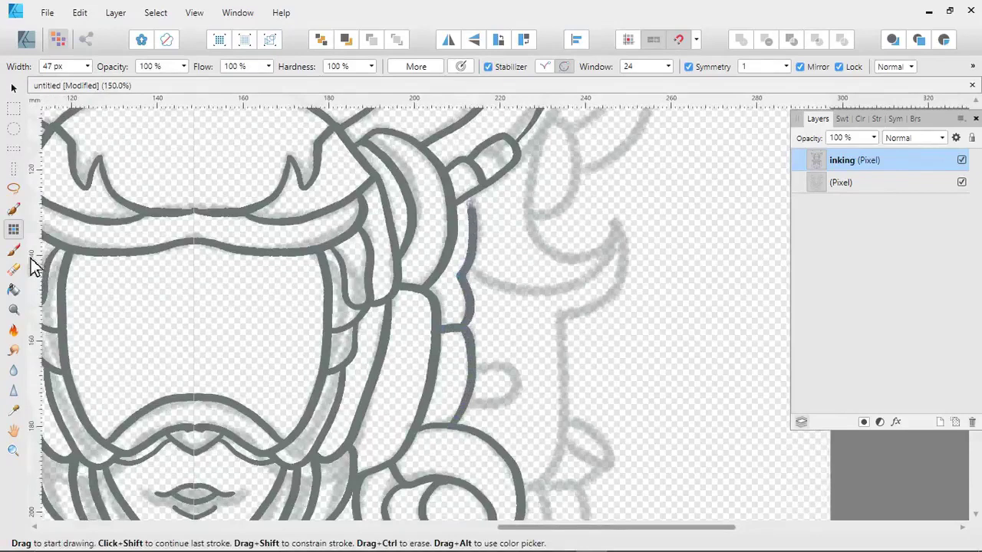
pyautogui.moveTo(487, 278)
pyautogui.mouseDown()
pyautogui.moveTo(445, 289)
pyautogui.moveTo(459, 300)
pyautogui.moveTo(527, 296)
pyautogui.moveTo(571, 249)
pyautogui.moveTo(576, 264)
pyautogui.moveTo(510, 336)
pyautogui.moveTo(522, 241)
pyautogui.moveTo(535, 264)
pyautogui.moveTo(538, 335)
pyautogui.moveTo(500, 391)
pyautogui.moveTo(547, 421)
pyautogui.mouseUp()
pyautogui.moveTo(495, 298)
pyautogui.mouseDown()
pyautogui.moveTo(536, 300)
pyautogui.moveTo(540, 318)
pyautogui.moveTo(514, 337)
pyautogui.mouseUp()
# Step: Ink the upper curve of each hooked spike, the teardrop shape above it, and the small outermost horn
pyautogui.scroll(6, 30, 265)
pyautogui.hscroll(2, 31, 265)
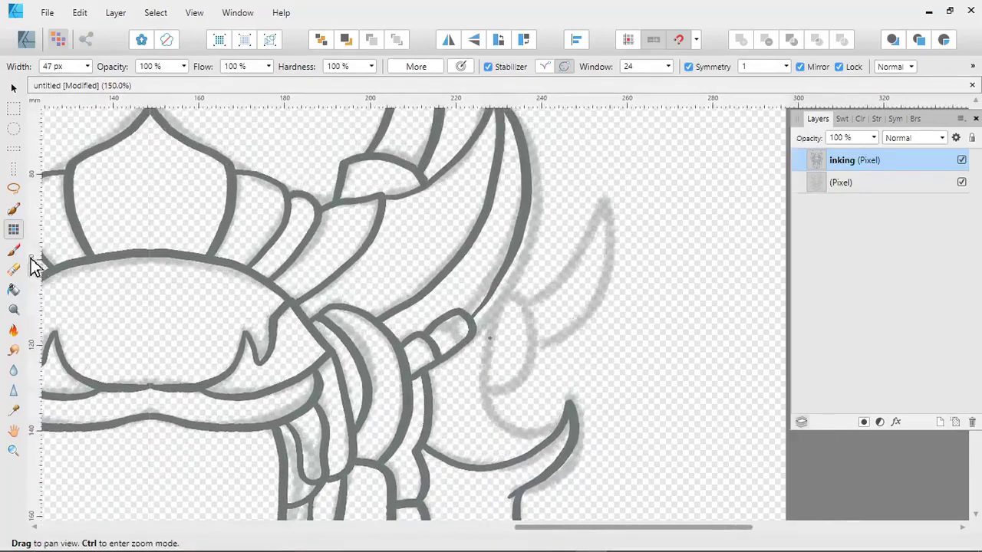
pyautogui.moveTo(491, 330)
pyautogui.mouseDown()
pyautogui.moveTo(496, 289)
pyautogui.moveTo(509, 278)
pyautogui.moveTo(486, 351)
pyautogui.moveTo(493, 380)
pyautogui.moveTo(528, 409)
pyautogui.moveTo(564, 401)
pyautogui.mouseUp()
pyautogui.scroll(1, 35, 264)
pyautogui.hscroll(-1, 34, 265)
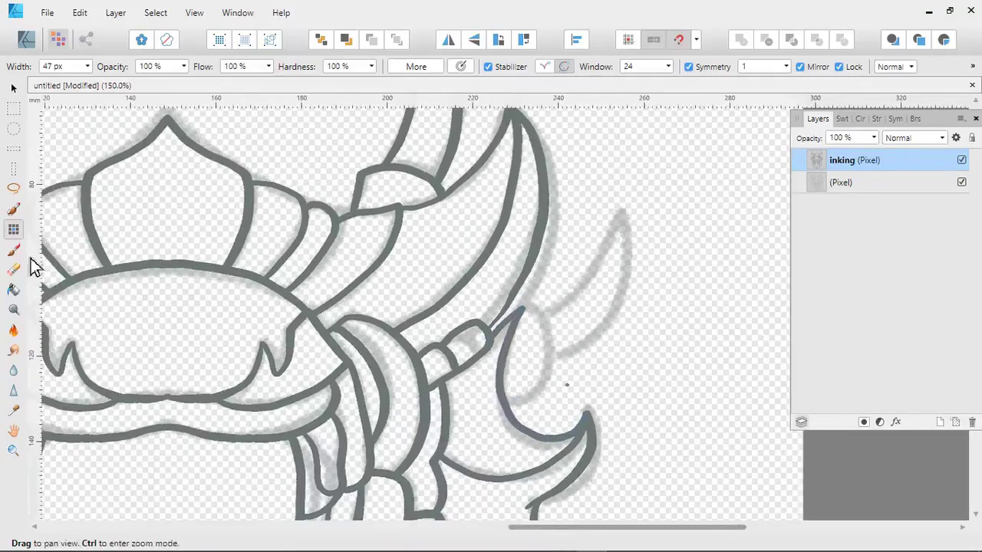
pyautogui.moveTo(530, 308)
pyautogui.mouseDown()
pyautogui.moveTo(545, 338)
pyautogui.moveTo(544, 371)
pyautogui.moveTo(513, 403)
pyautogui.mouseUp()
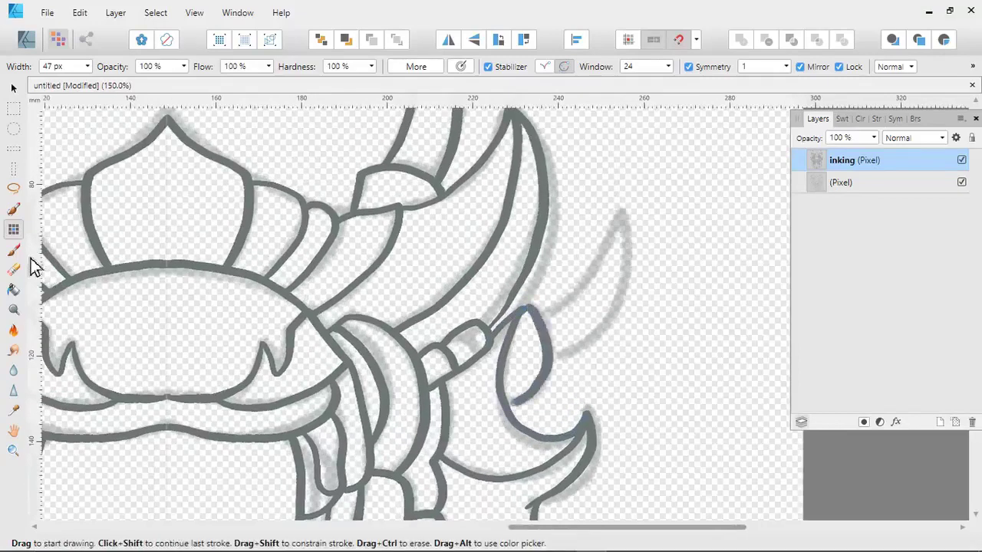
pyautogui.scroll(1, 34, 264)
pyautogui.hscroll(1, 35, 265)
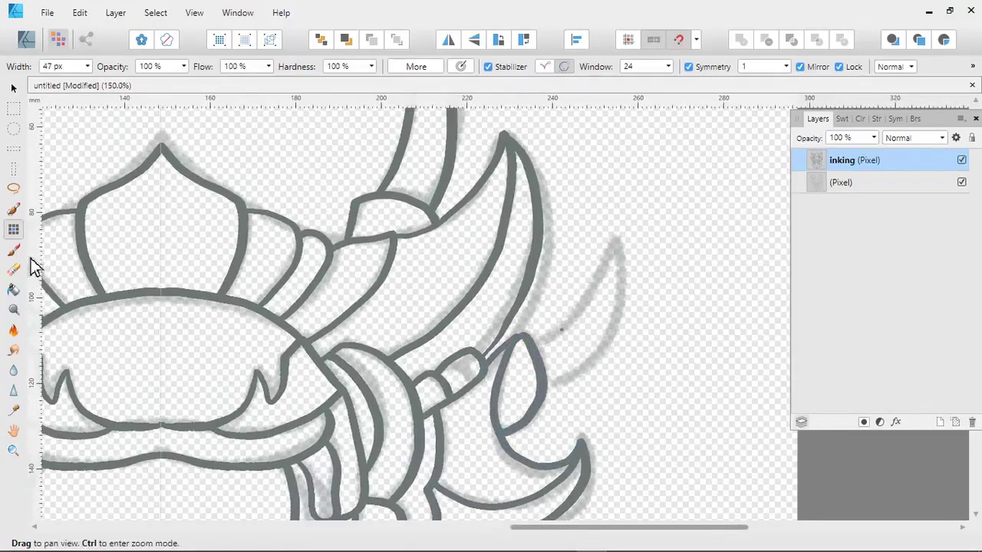
pyautogui.moveTo(537, 345)
pyautogui.mouseDown()
pyautogui.moveTo(579, 304)
pyautogui.moveTo(604, 237)
pyautogui.moveTo(615, 280)
pyautogui.moveTo(606, 321)
pyautogui.moveTo(549, 393)
pyautogui.mouseUp()
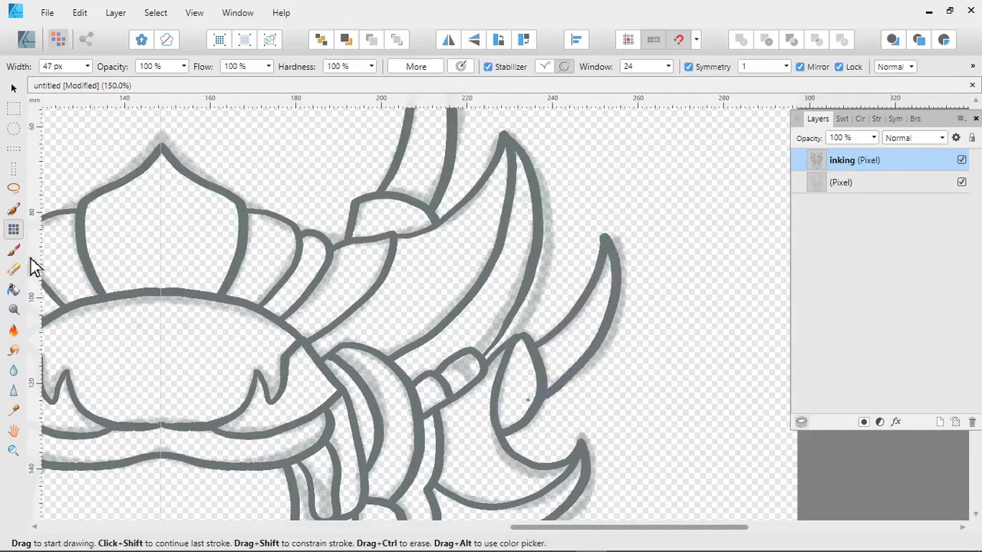
# Step: Examine the whole inked drawing for sketch areas still without ink, and return to a close view of the helmet
pyautogui.hscroll(-2, 35, 265)
pyautogui.hotkey('ctrl', '-')
pyautogui.hotkey('ctrl', '-')
pyautogui.hotkey('ctrl', '-')
pyautogui.hotkey('ctrl', '-')
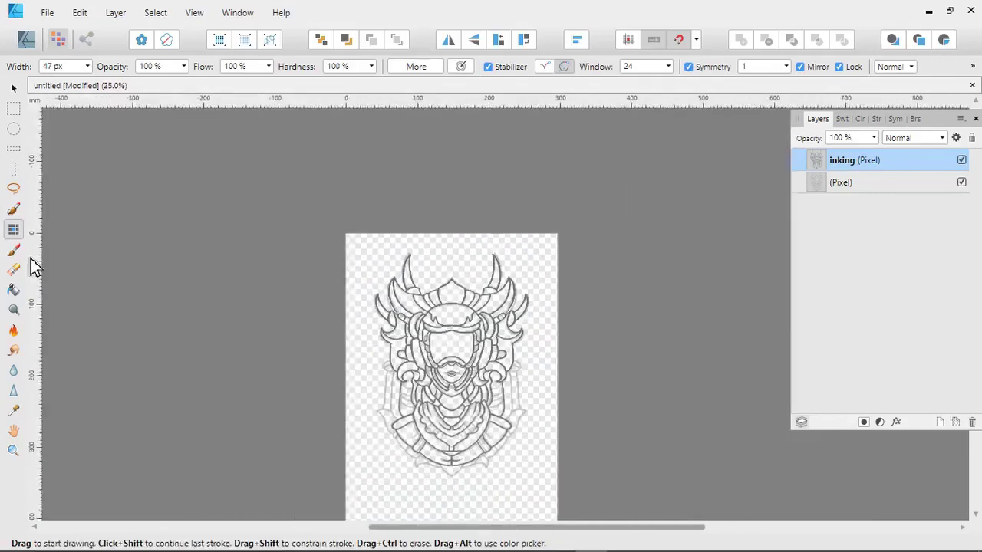
pyautogui.moveTo(522, 388); pyautogui.dragTo(535, 367)
pyautogui.hotkey('ctrl', '+')
pyautogui.hotkey('ctrl', '+')
pyautogui.hotkey('ctrl', '+')
pyautogui.hotkey('ctrl', '+')
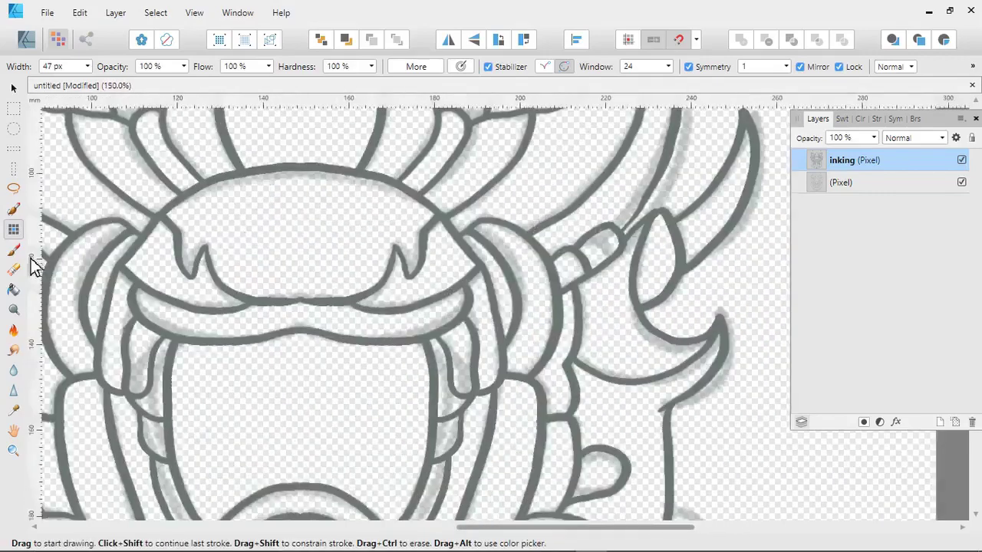
# Step: Ink the curved rib lines across the column below each curled horn
pyautogui.moveTo(483, 453); pyautogui.dragTo(461, 190)
pyautogui.scroll(-4, 35, 265)
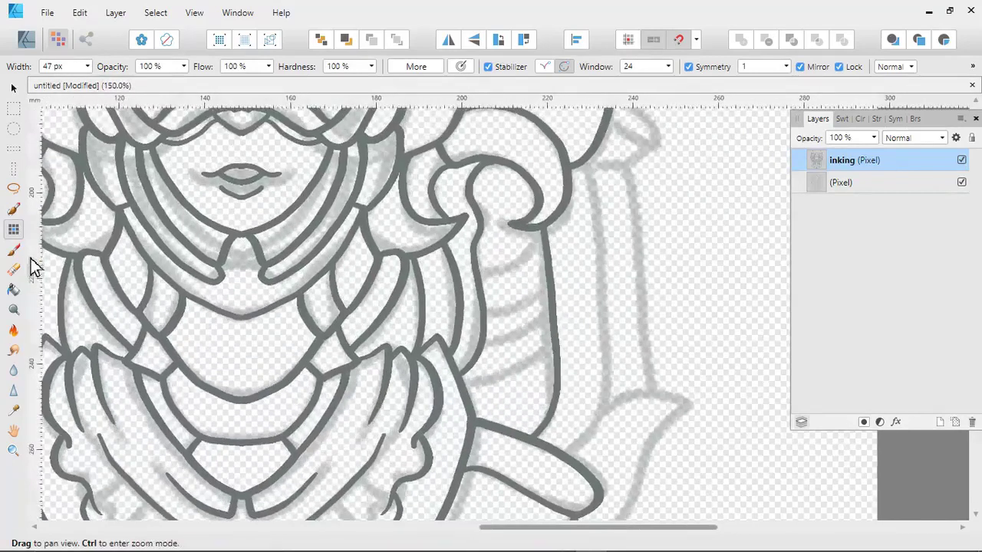
pyautogui.moveTo(479, 273); pyautogui.dragTo(516, 261)
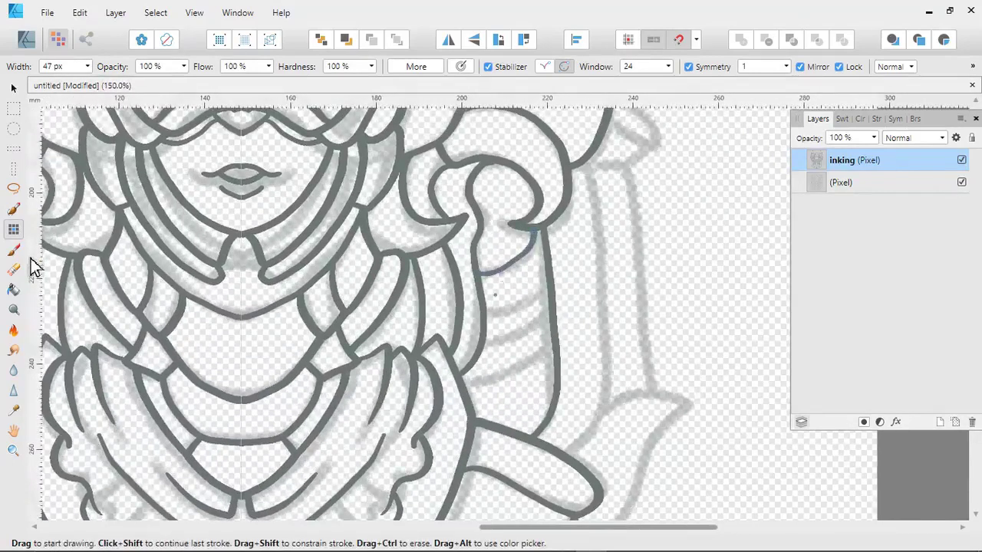
pyautogui.moveTo(484, 313); pyautogui.dragTo(527, 303)
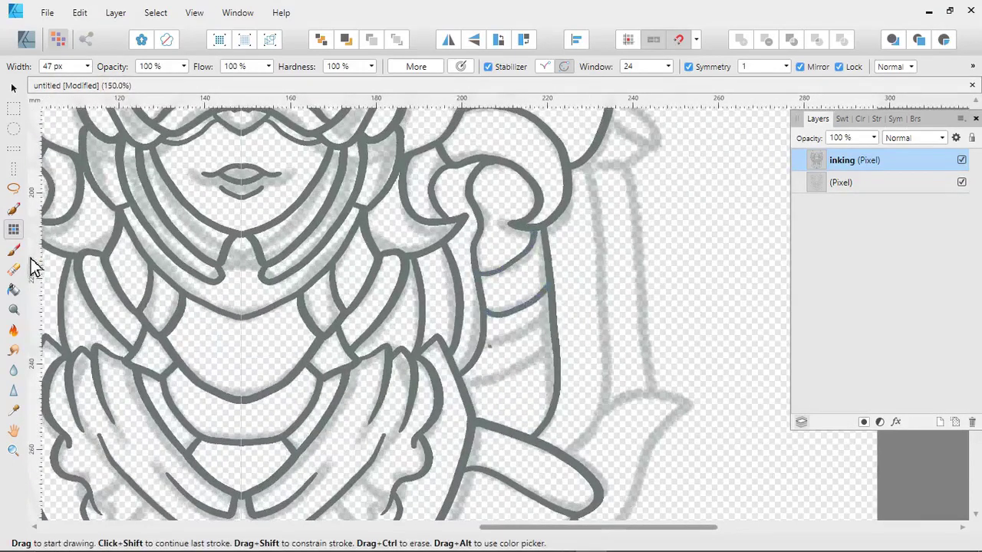
pyautogui.moveTo(485, 347); pyautogui.dragTo(546, 311)
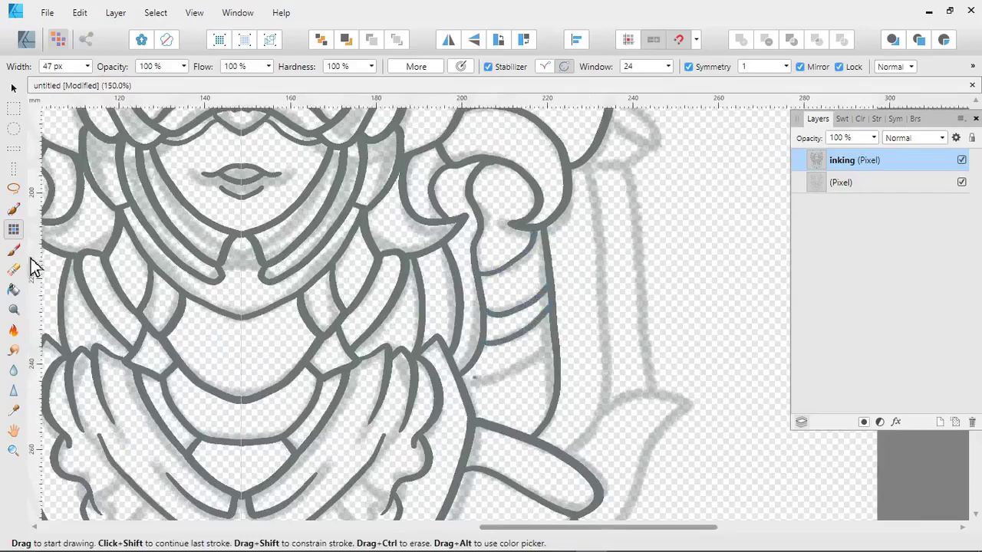
pyautogui.moveTo(464, 378)
pyautogui.mouseDown()
pyautogui.moveTo(555, 336)
pyautogui.moveTo(730, 302)
pyautogui.moveTo(695, 328)
pyautogui.mouseUp()
# Step: Ink the leaf-shaped spike beside each lower tube, the small loop and narrow strip beneath it, and the rounded plate below
pyautogui.scroll(-2, 35, 265)
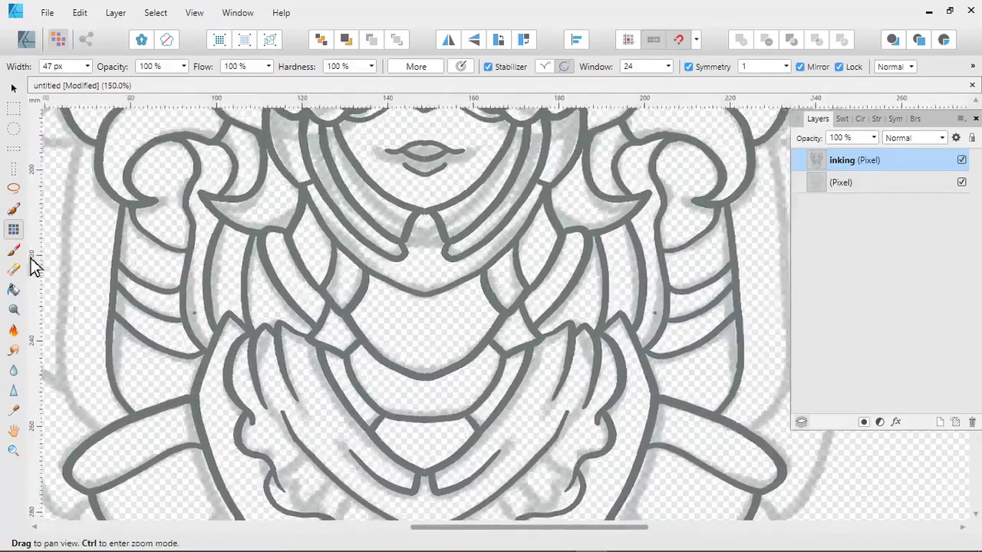
pyautogui.hscroll(-4, 34, 265)
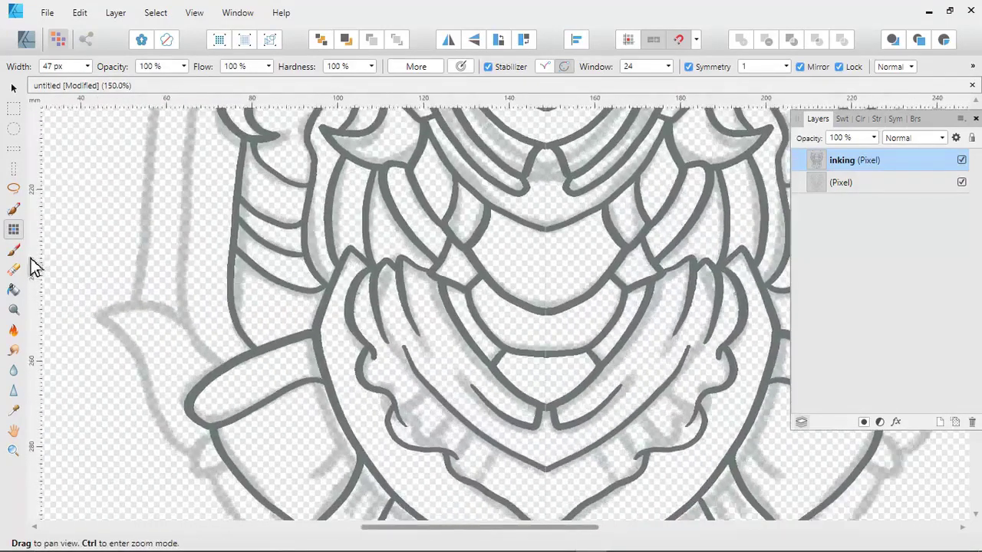
pyautogui.moveTo(221, 364)
pyautogui.mouseDown()
pyautogui.moveTo(159, 315)
pyautogui.moveTo(94, 315)
pyautogui.moveTo(129, 348)
pyautogui.moveTo(159, 447)
pyautogui.moveTo(182, 460)
pyautogui.moveTo(212, 438)
pyautogui.mouseUp()
pyautogui.press('space')
pyautogui.moveTo(281, 417)
pyautogui.mouseDown()
pyautogui.moveTo(214, 421)
pyautogui.moveTo(138, 383)
pyautogui.moveTo(172, 246)
pyautogui.moveTo(206, 262)
pyautogui.mouseUp()
pyautogui.moveTo(108, 304)
pyautogui.mouseDown()
pyautogui.moveTo(172, 377)
pyautogui.moveTo(201, 388)
pyautogui.moveTo(215, 371)
pyautogui.moveTo(211, 317)
pyautogui.mouseUp()
pyautogui.press('space')
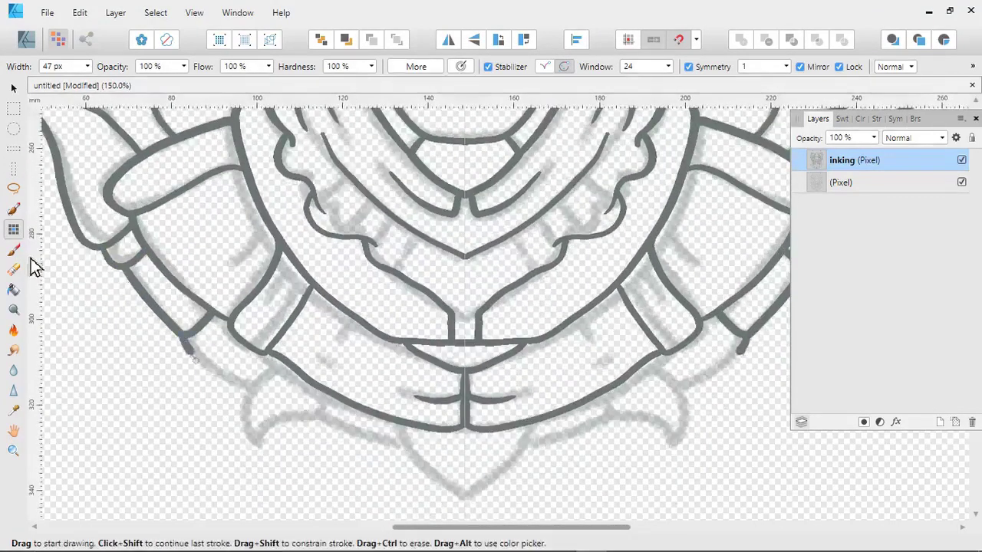
pyautogui.moveTo(187, 353)
pyautogui.mouseDown()
pyautogui.moveTo(237, 389)
pyautogui.moveTo(281, 367)
pyautogui.mouseUp()
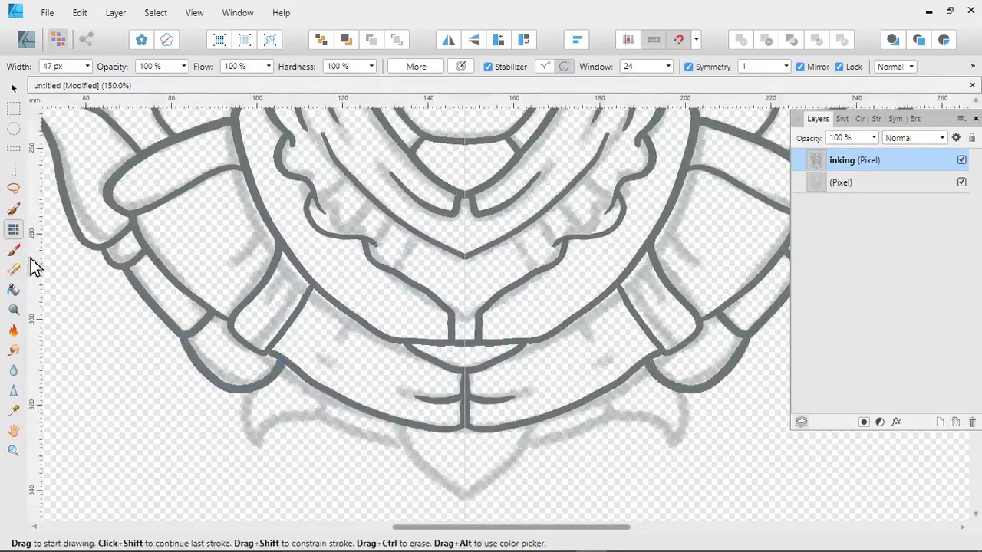
# Step: Ink the small hooked claws, the thin connecting strips and the central pointed tip along the armour's bottom edge
pyautogui.moveTo(240, 393)
pyautogui.mouseDown()
pyautogui.moveTo(244, 435)
pyautogui.moveTo(262, 445)
pyautogui.moveTo(262, 421)
pyautogui.moveTo(331, 396)
pyautogui.mouseUp()
pyautogui.press('space')
pyautogui.moveTo(36, 265); pyautogui.dragTo(1, 206)
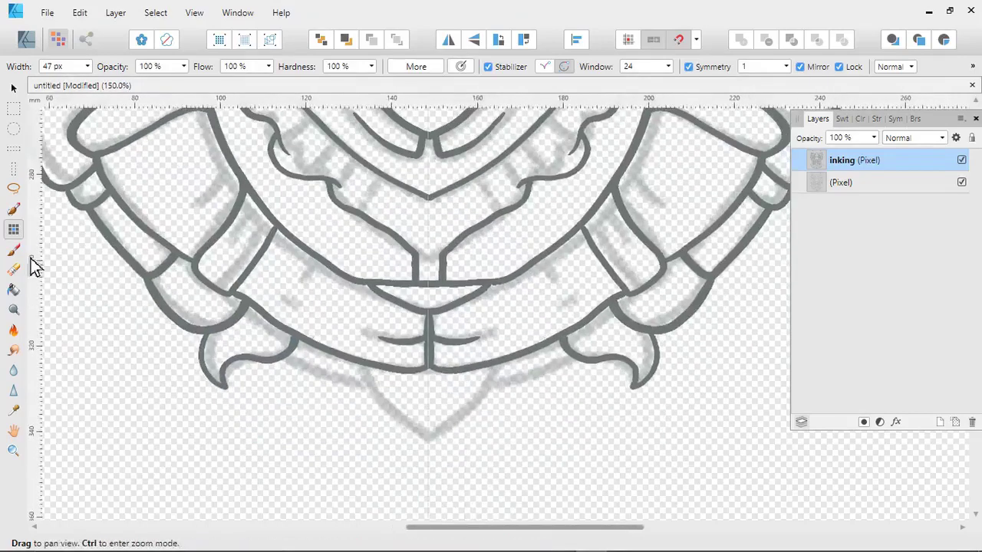
pyautogui.press('space')
pyautogui.moveTo(36, 265); pyautogui.dragTo(18, 236)
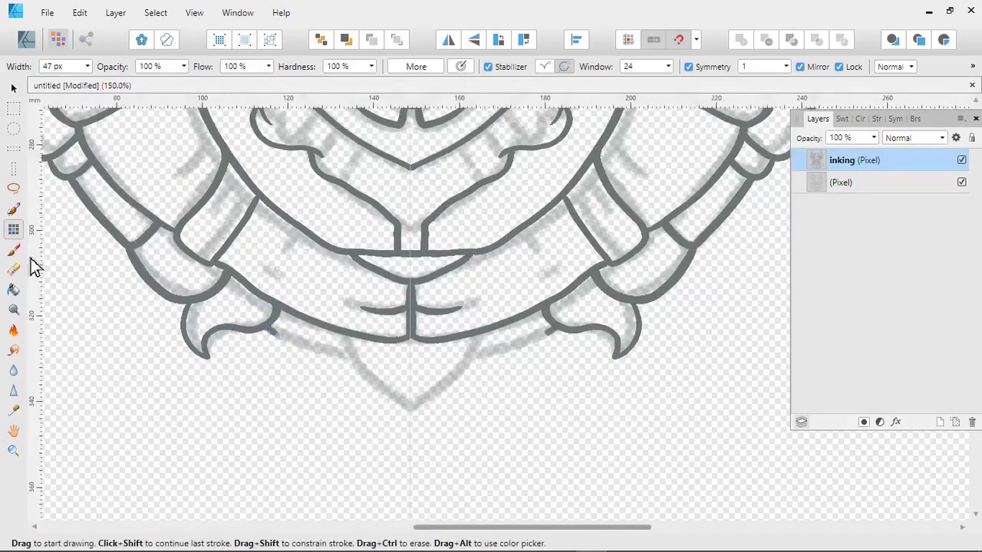
pyautogui.moveTo(273, 332)
pyautogui.mouseDown()
pyautogui.moveTo(345, 355)
pyautogui.moveTo(393, 404)
pyautogui.mouseUp()
pyautogui.press('space')
pyautogui.moveTo(37, 265); pyautogui.dragTo(7, 327)
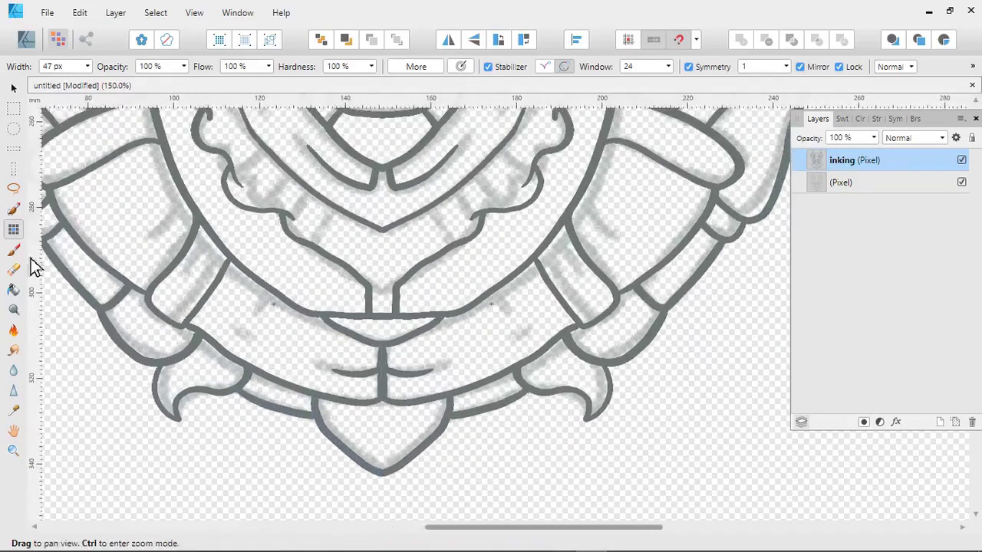
# Step: Ink the short fold lines on the lower collar bands and the inner contour of the side tubes
pyautogui.moveTo(278, 295)
pyautogui.mouseDown()
pyautogui.moveTo(261, 292)
pyautogui.moveTo(245, 309)
pyautogui.moveTo(164, 428)
pyautogui.mouseUp()
pyautogui.press('space')
pyautogui.moveTo(501, 309)
pyautogui.mouseDown()
pyautogui.moveTo(519, 355)
pyautogui.moveTo(509, 440)
pyautogui.mouseUp()
pyautogui.press('space')
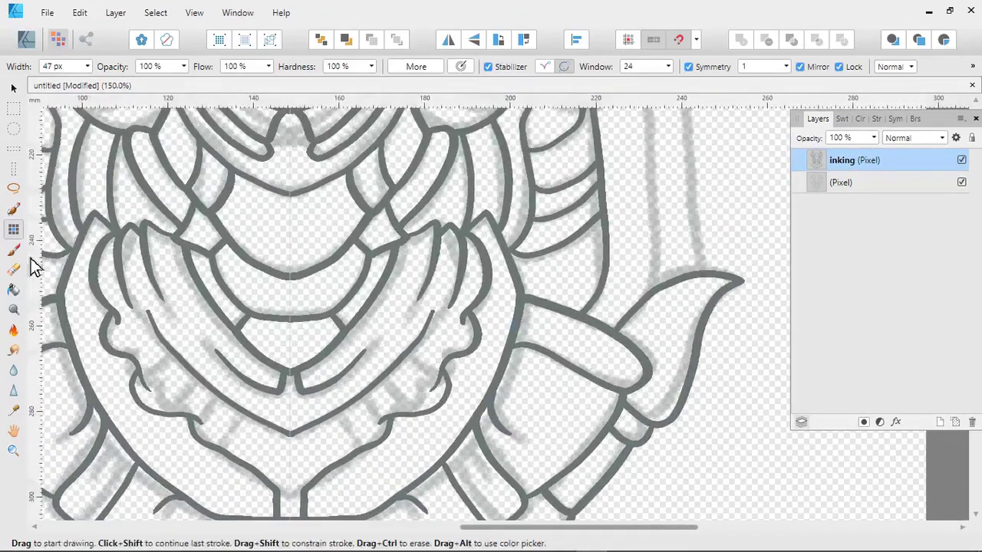
pyautogui.moveTo(522, 319)
pyautogui.mouseDown()
pyautogui.moveTo(659, 377)
pyautogui.moveTo(726, 346)
pyautogui.mouseUp()
pyautogui.press('space')
# Step: Ink the fold lines inside the ruffled chest trim and fill in the space between the lips
pyautogui.moveTo(501, 334)
pyautogui.mouseDown()
pyautogui.moveTo(512, 347)
pyautogui.moveTo(481, 374)
pyautogui.moveTo(498, 389)
pyautogui.moveTo(497, 368)
pyautogui.mouseUp()
pyautogui.press('space')
pyautogui.hotkey('ctrl', 'z')
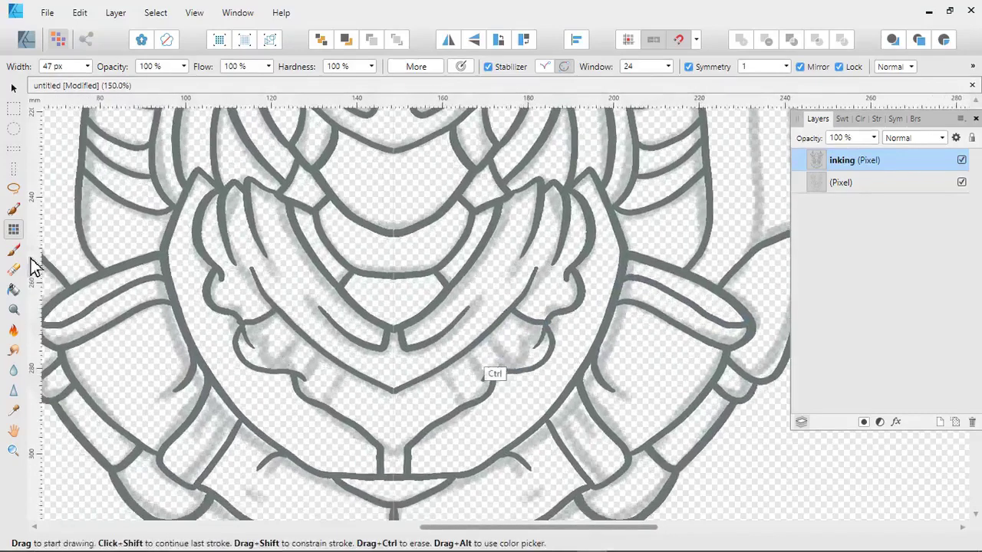
pyautogui.moveTo(490, 335)
pyautogui.mouseDown()
pyautogui.moveTo(506, 365)
pyautogui.moveTo(470, 399)
pyautogui.mouseUp()
pyautogui.press('space')
pyautogui.press('space')
pyautogui.moveTo(452, 139); pyautogui.dragTo(454, 510)
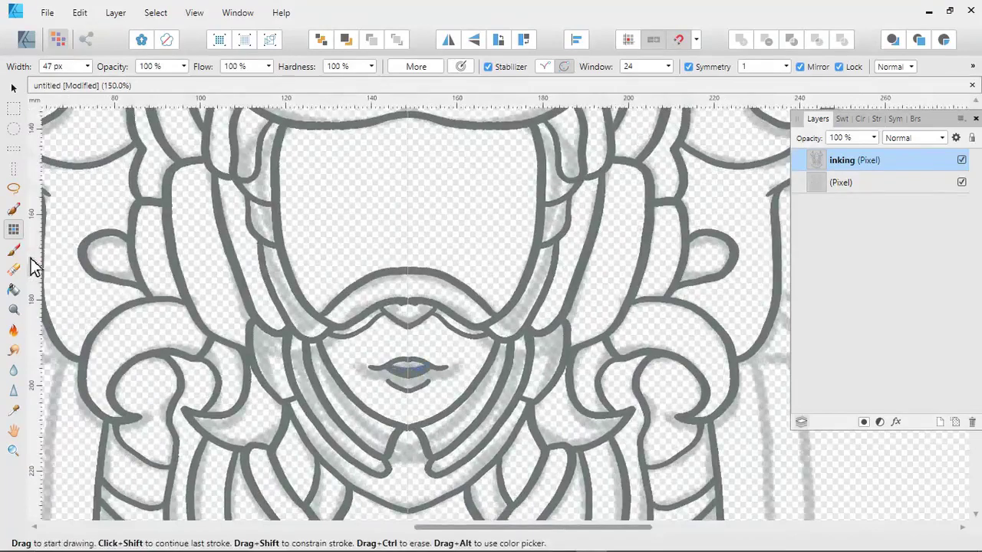
# Step: Ink the small oval leaf shape on the armour's outer edge, above the outer vertical column
pyautogui.press('space')
pyautogui.moveTo(460, 154); pyautogui.dragTo(172, 31)
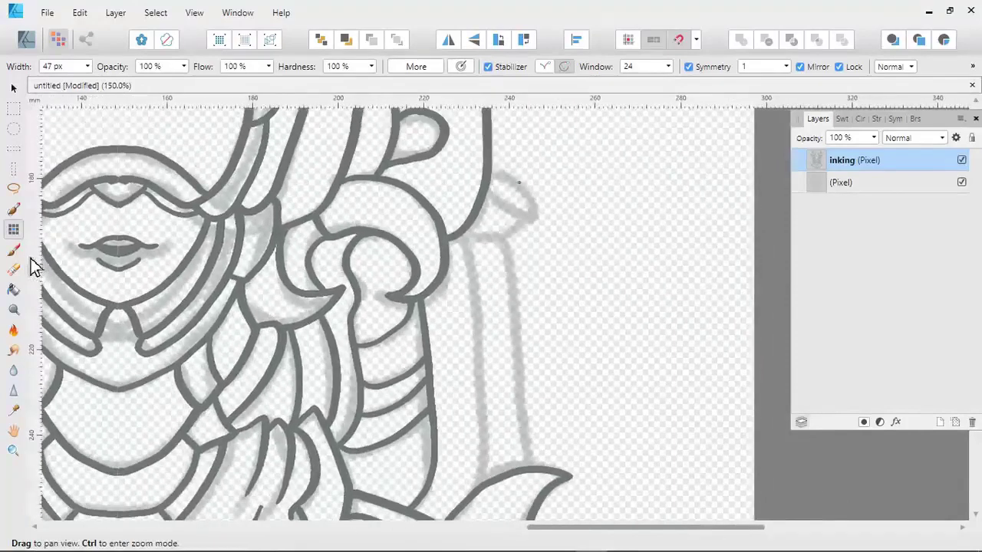
pyautogui.moveTo(490, 169)
pyautogui.mouseDown()
pyautogui.moveTo(527, 179)
pyautogui.moveTo(545, 200)
pyautogui.moveTo(520, 211)
pyautogui.moveTo(483, 201)
pyautogui.mouseUp()
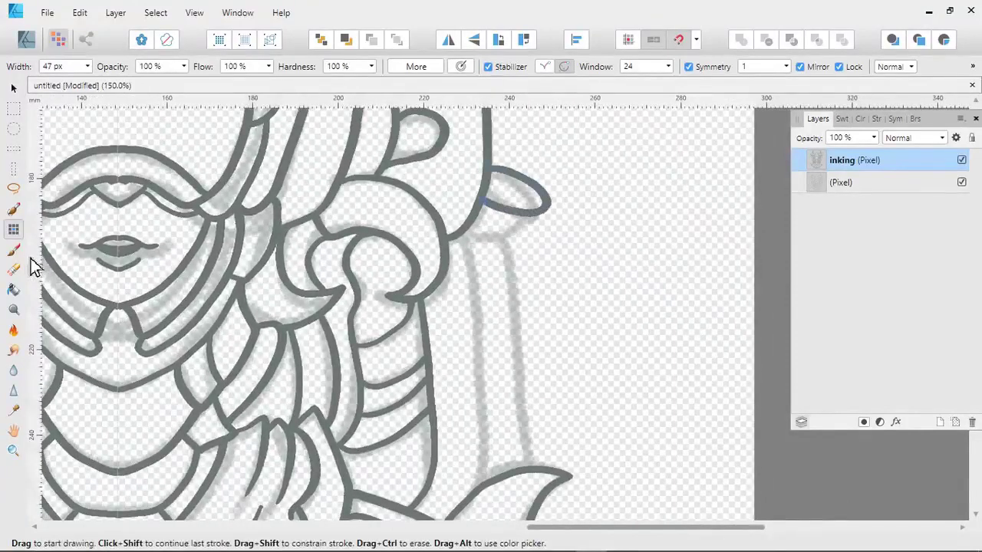
pyautogui.press('space')
pyautogui.moveTo(35, 265); pyautogui.dragTo(34, 285)
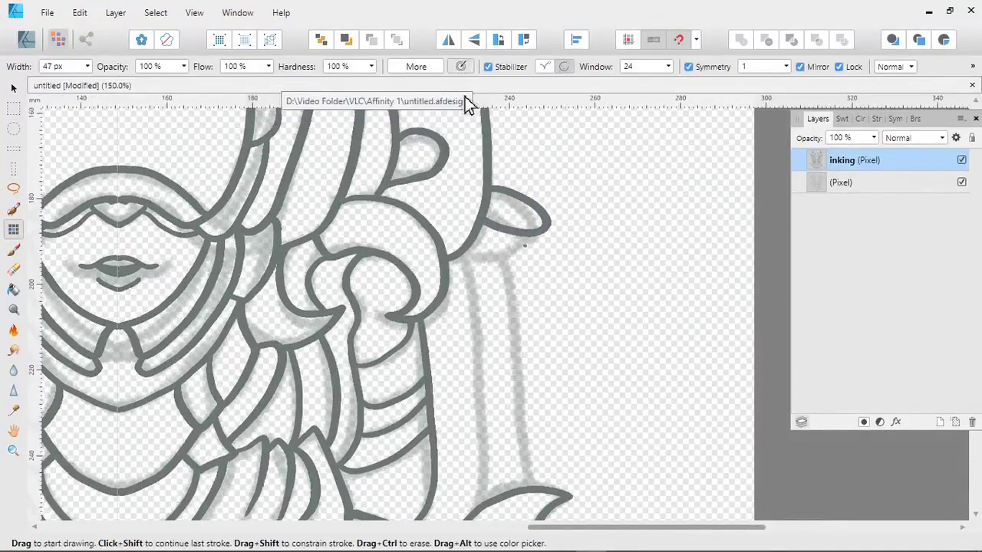
pyautogui.moveTo(535, 233); pyautogui.dragTo(497, 265)
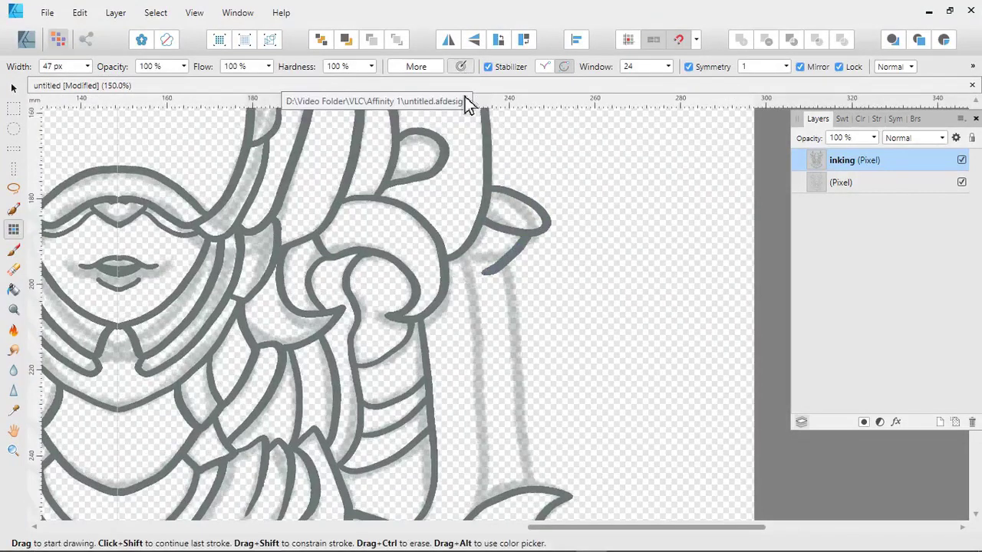
pyautogui.hotkey('ctrl', 'z')
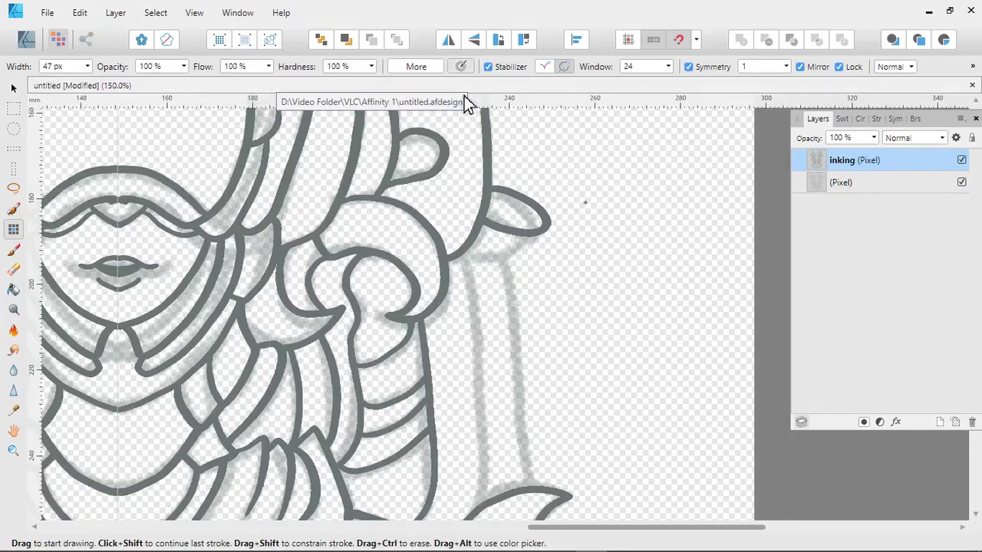
# Step: Draw three sample strokes on the empty canvas beside the armour, one even and two tapered
pyautogui.moveTo(586, 202); pyautogui.dragTo(678, 165)
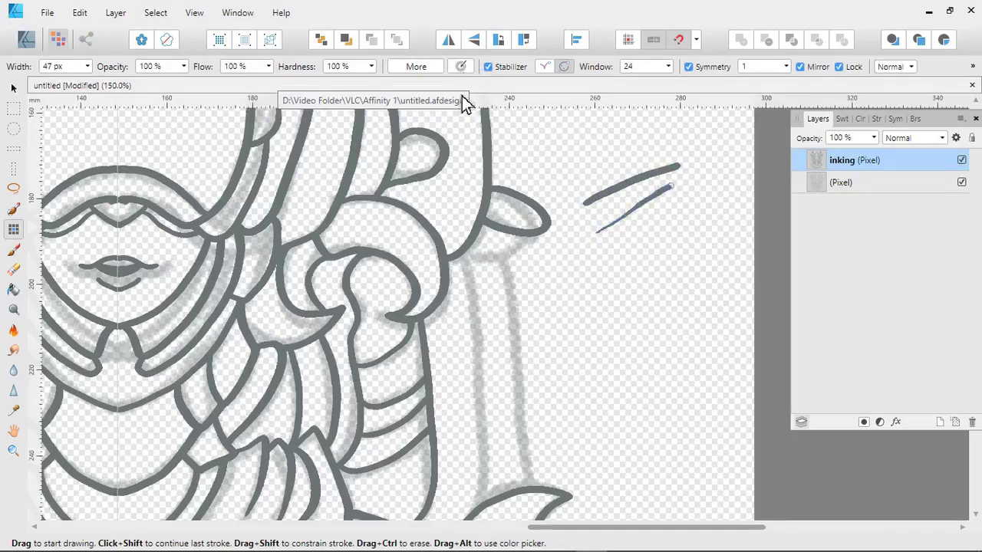
pyautogui.moveTo(693, 180); pyautogui.dragTo(717, 182)
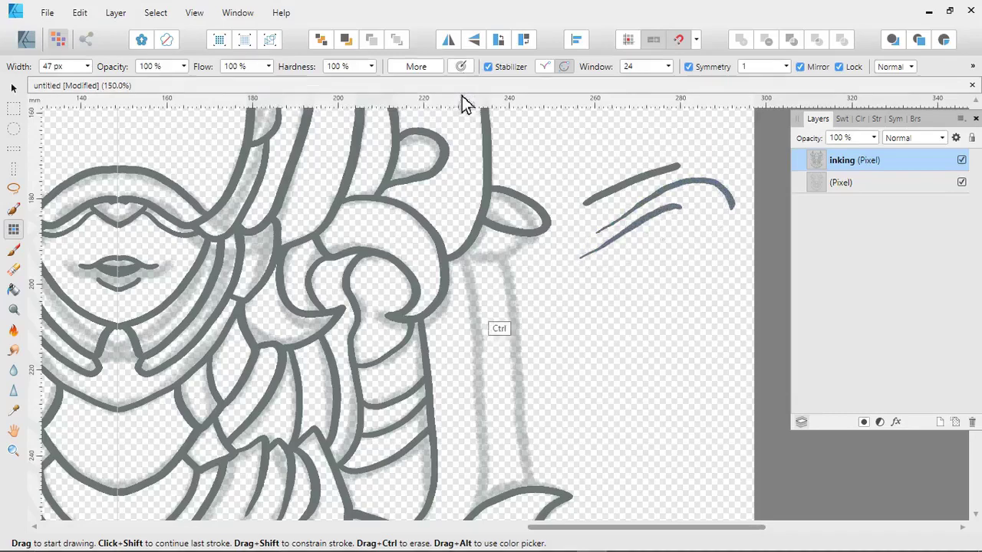
pyautogui.hotkey('ctrl', '-')
pyautogui.hotkey('ctrl', '-')
pyautogui.hotkey('ctrl', '+')
pyautogui.hotkey('ctrl', '+')
# Step: Ink the underside of the oval leaf and the two long vertical edges of the outer column
pyautogui.press('space')
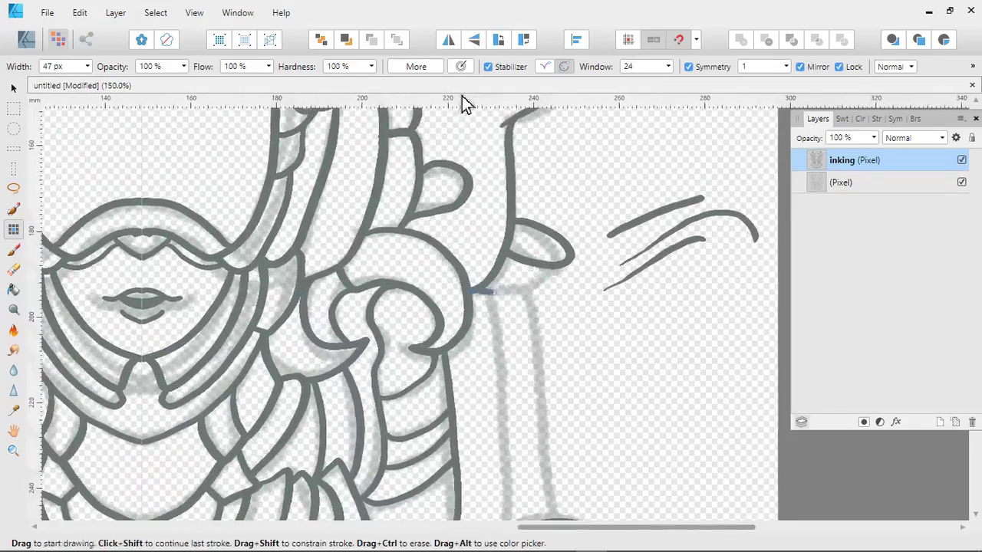
pyautogui.moveTo(497, 291)
pyautogui.mouseDown()
pyautogui.moveTo(551, 266)
pyautogui.moveTo(511, 181)
pyautogui.moveTo(526, 185)
pyautogui.moveTo(532, 204)
pyautogui.moveTo(540, 355)
pyautogui.mouseUp()
pyautogui.press('space')
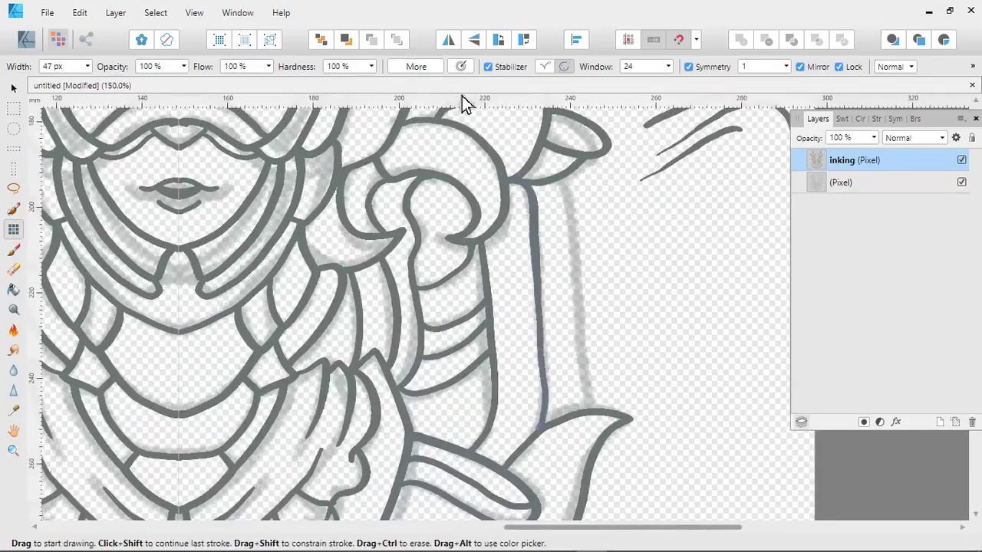
pyautogui.press('space')
pyautogui.moveTo(564, 188)
pyautogui.mouseDown()
pyautogui.moveTo(544, 205)
pyautogui.moveTo(576, 436)
pyautogui.mouseUp()
# Step: Ink the inner contour lines of the small rounded loops and of the small outermost horn
pyautogui.press('space')
pyautogui.moveTo(498, 148); pyautogui.dragTo(541, 278)
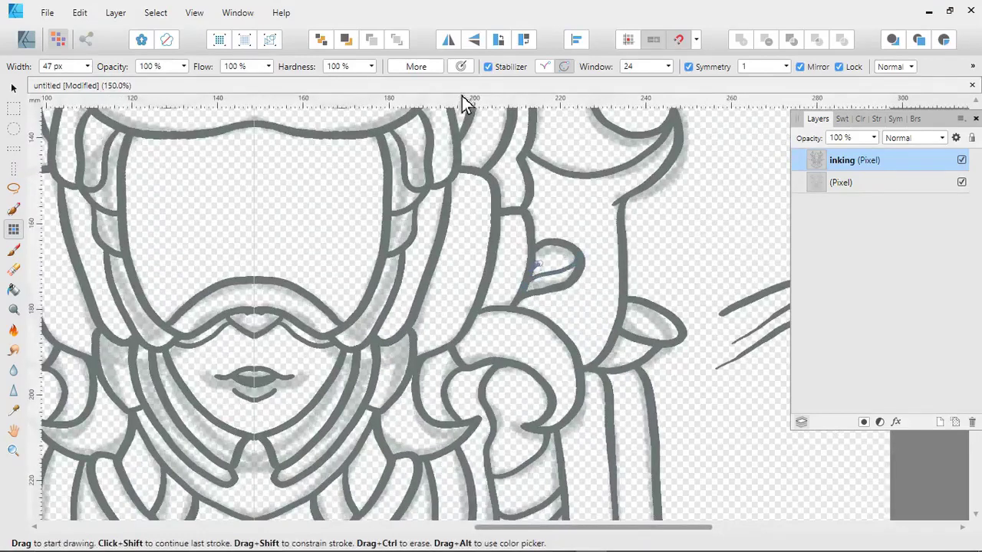
pyautogui.press('space')
pyautogui.moveTo(547, 221); pyautogui.dragTo(555, 395)
pyautogui.moveTo(568, 254); pyautogui.dragTo(495, 357)
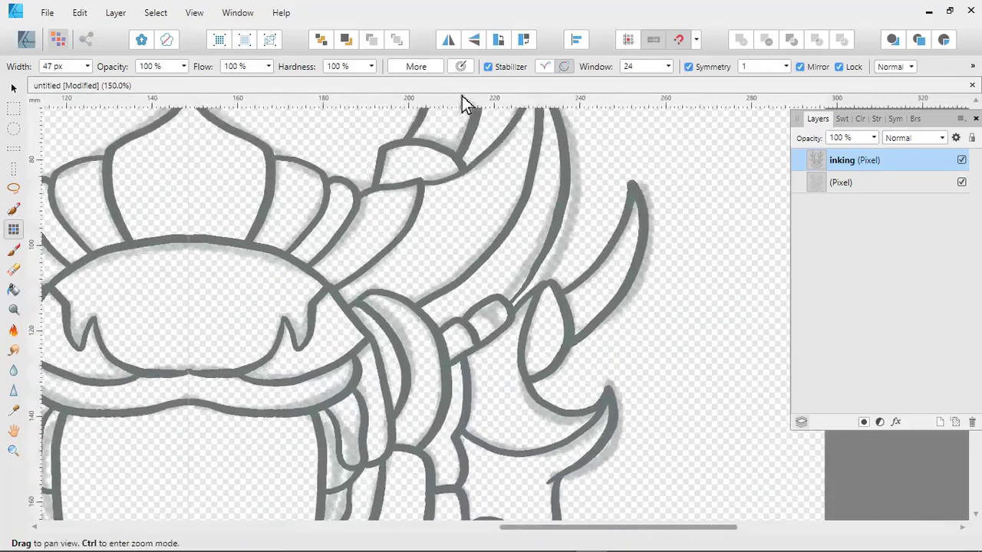
pyautogui.moveTo(631, 190)
pyautogui.mouseDown()
pyautogui.moveTo(623, 247)
pyautogui.moveTo(585, 305)
pyautogui.mouseUp()
# Step: Ink short tapered accent lines at the lower and upper corners of the face opening
pyautogui.press('space')
pyautogui.moveTo(460, 368); pyautogui.dragTo(651, 111)
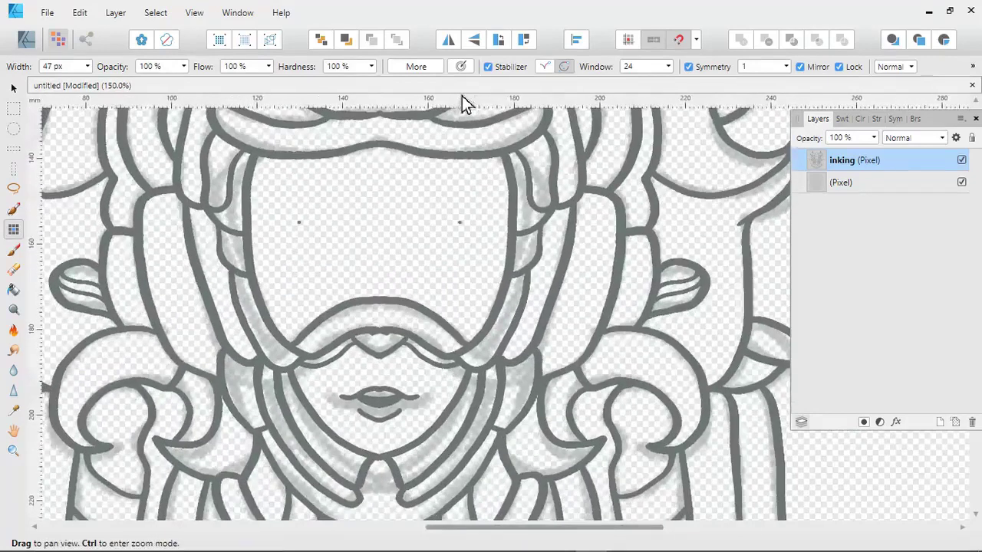
pyautogui.moveTo(443, 319); pyautogui.dragTo(477, 315)
pyautogui.hotkey('ctrl', 'z')
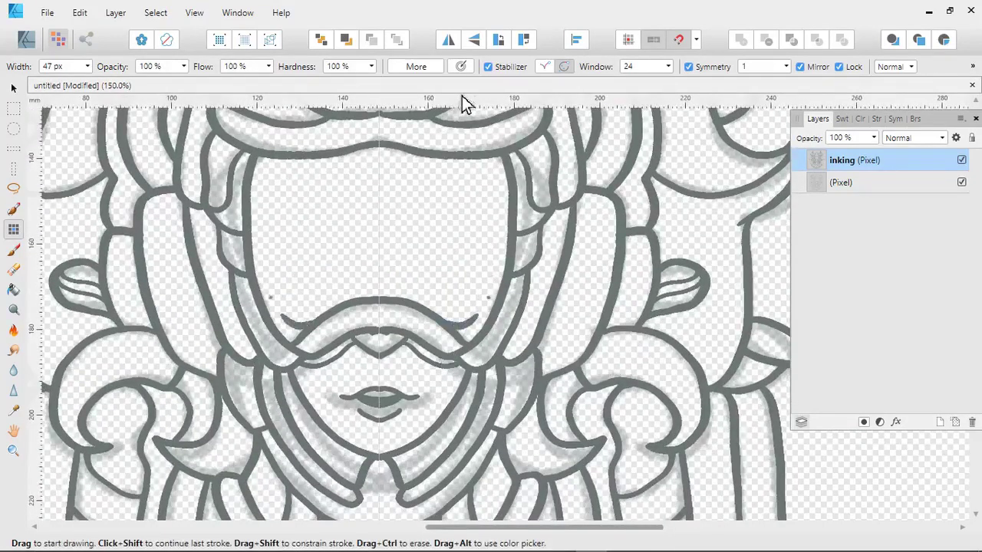
pyautogui.moveTo(446, 285); pyautogui.dragTo(451, 358)
pyautogui.moveTo(480, 230)
pyautogui.mouseDown()
pyautogui.moveTo(501, 259)
pyautogui.moveTo(481, 412)
pyautogui.mouseUp()
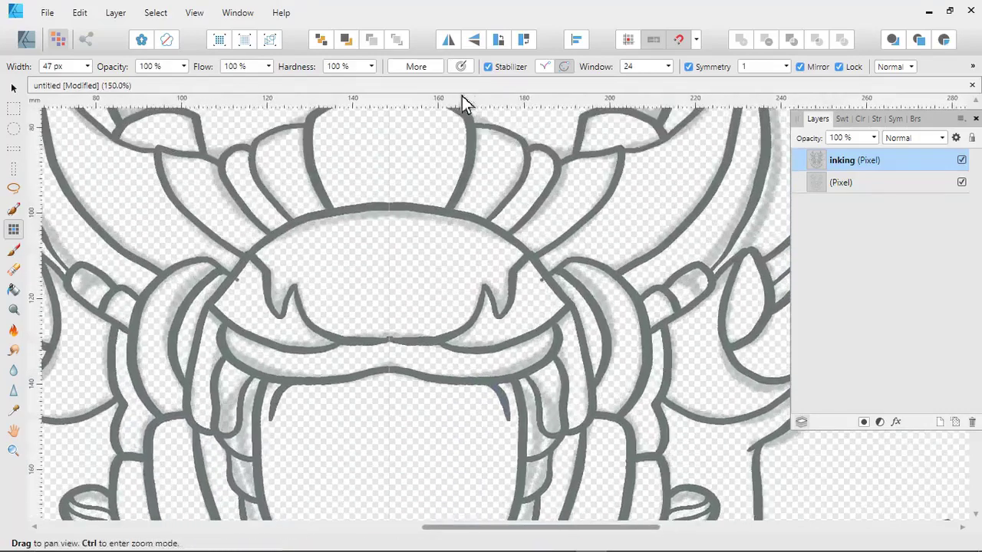
# Step: Ink short tapered accent lines inside the sides of the forehead plate and the feather-like plates flanking the crown
pyautogui.moveTo(551, 290); pyautogui.dragTo(534, 322)
pyautogui.moveTo(530, 237)
pyautogui.mouseDown()
pyautogui.moveTo(508, 304)
pyautogui.moveTo(537, 287)
pyautogui.mouseUp()
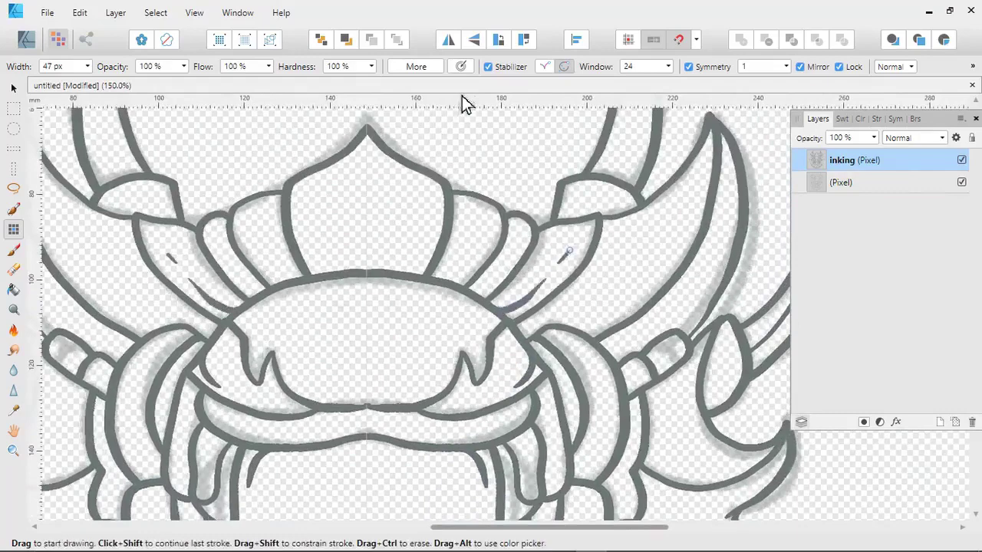
pyautogui.moveTo(570, 251); pyautogui.dragTo(583, 221)
pyautogui.moveTo(474, 292)
pyautogui.mouseDown()
pyautogui.moveTo(500, 299)
pyautogui.moveTo(546, 235)
pyautogui.moveTo(544, 219)
pyautogui.mouseUp()
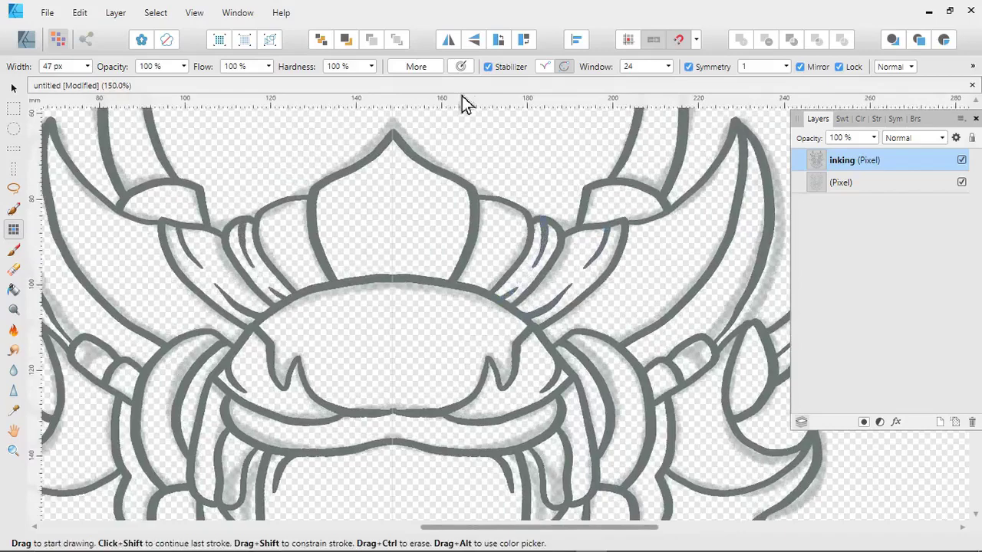
pyautogui.moveTo(494, 200); pyautogui.dragTo(491, 235)
pyautogui.moveTo(458, 280); pyautogui.dragTo(479, 261)
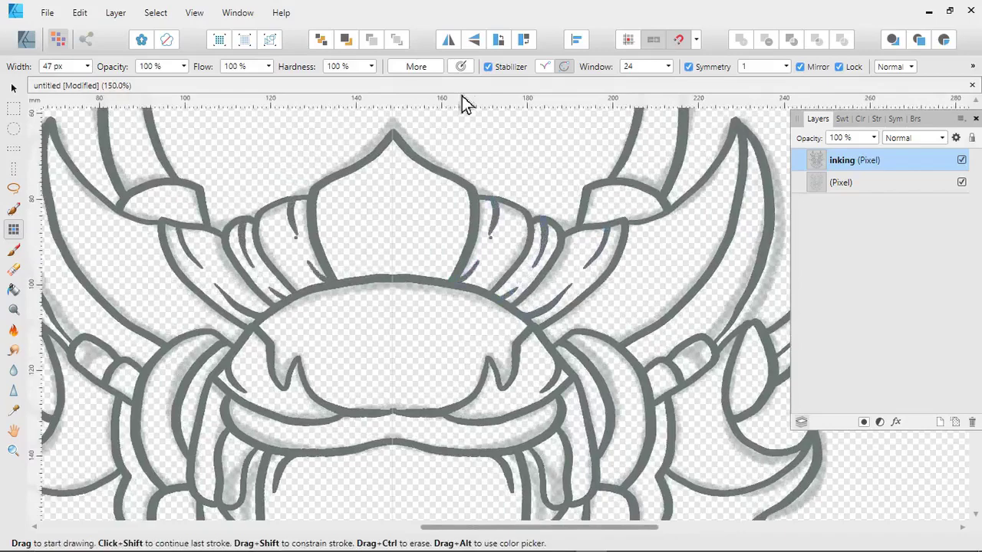
# Step: Ink accent lines along the top and inner curve of the curled horns beside the face
pyautogui.moveTo(594, 215)
pyautogui.mouseDown()
pyautogui.moveTo(502, 274)
pyautogui.moveTo(487, 268)
pyautogui.moveTo(504, 160)
pyautogui.mouseUp()
pyautogui.hotkey('ctrl', '-')
pyautogui.hotkey('ctrl', '-')
pyautogui.hotkey('ctrl', '+')
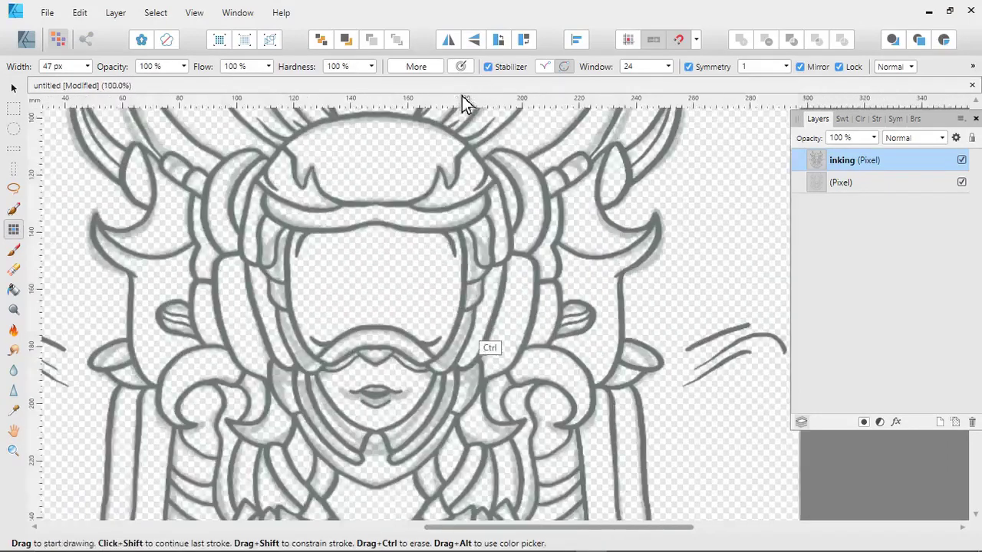
pyautogui.moveTo(487, 349)
pyautogui.mouseDown()
pyautogui.moveTo(466, 309)
pyautogui.moveTo(461, 327)
pyautogui.moveTo(455, 231)
pyautogui.moveTo(505, 230)
pyautogui.mouseUp()
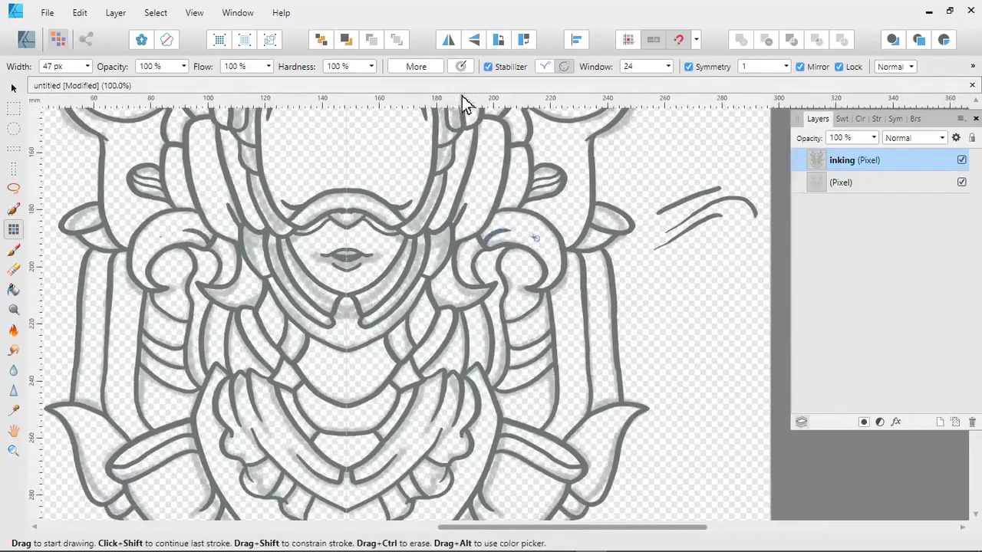
pyautogui.moveTo(553, 261); pyautogui.dragTo(542, 287)
# Step: Ink short accent lines inside the small plates on both sides of the neck
pyautogui.moveTo(461, 300)
pyautogui.mouseDown()
pyautogui.moveTo(497, 256)
pyautogui.moveTo(475, 250)
pyautogui.moveTo(493, 255)
pyautogui.moveTo(473, 235)
pyautogui.moveTo(481, 252)
pyautogui.moveTo(497, 254)
pyautogui.moveTo(499, 205)
pyautogui.moveTo(508, 228)
pyautogui.mouseUp()
pyautogui.hotkey('ctrl', 'z')
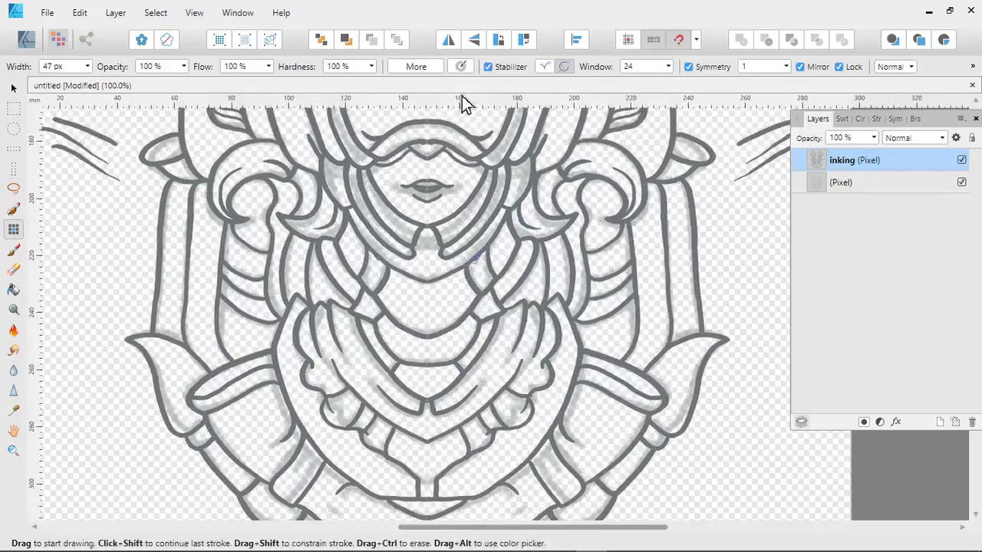
pyautogui.scroll(-2, 464, 103)
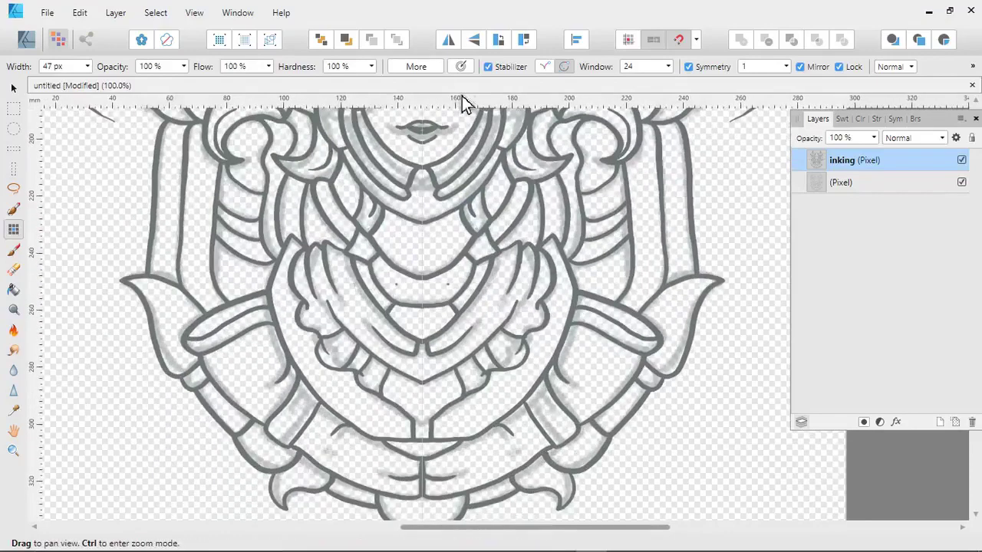
# Step: Ink short tapered accent lines on the neck and collar band, at the face opening's upper corners and down the helmet dome
pyautogui.scroll(2, 463, 104)
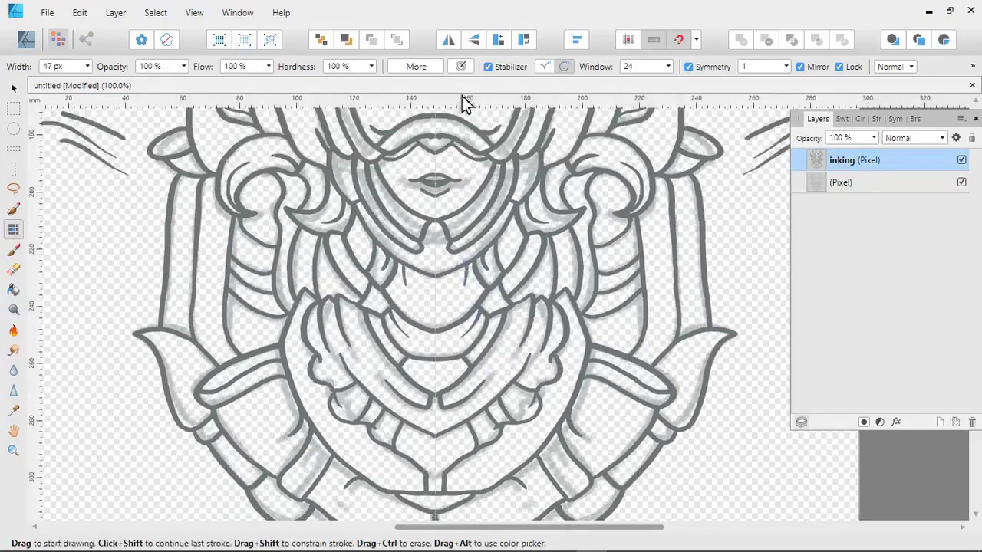
pyautogui.scroll(7, 463, 103)
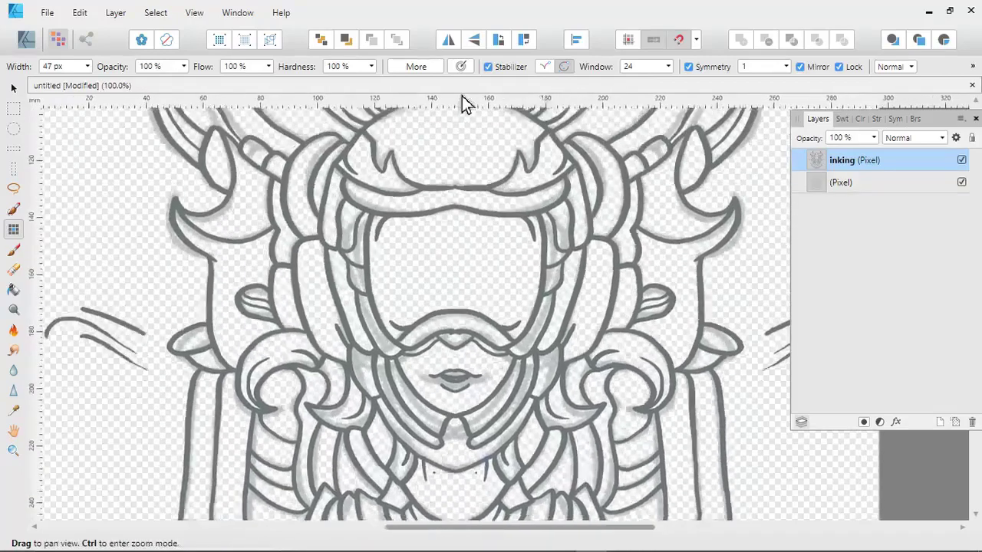
pyautogui.scroll(1, 463, 103)
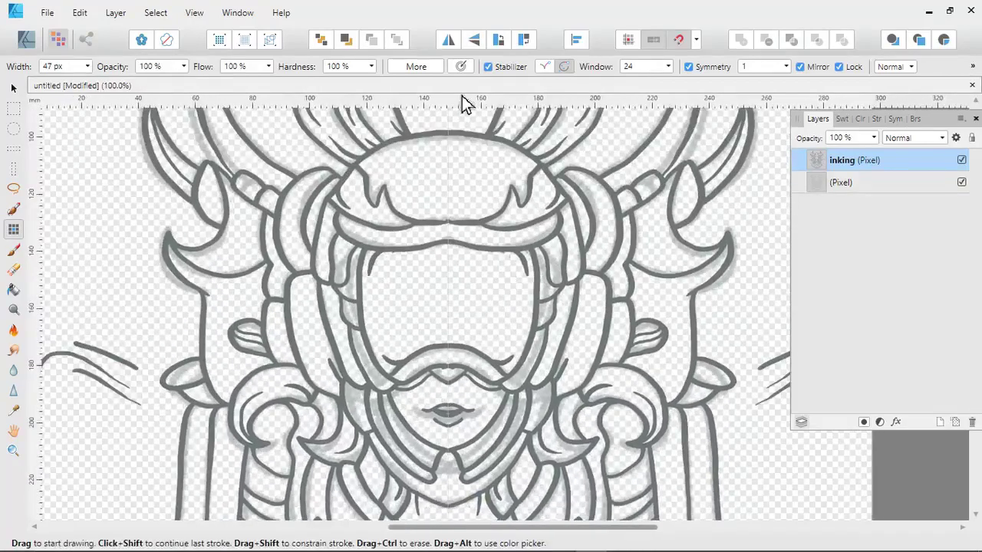
pyautogui.scroll(4, 463, 104)
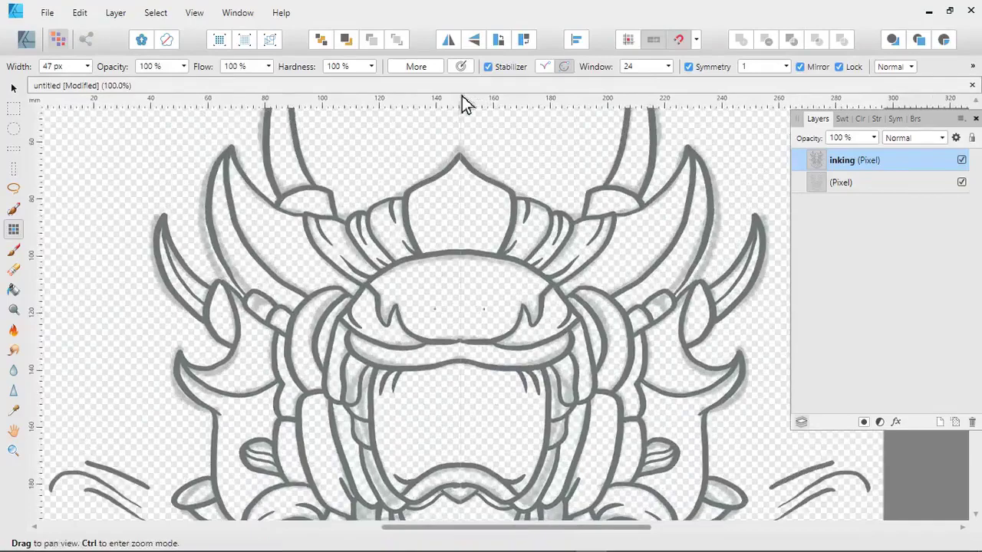
pyautogui.scroll(-3, 463, 99)
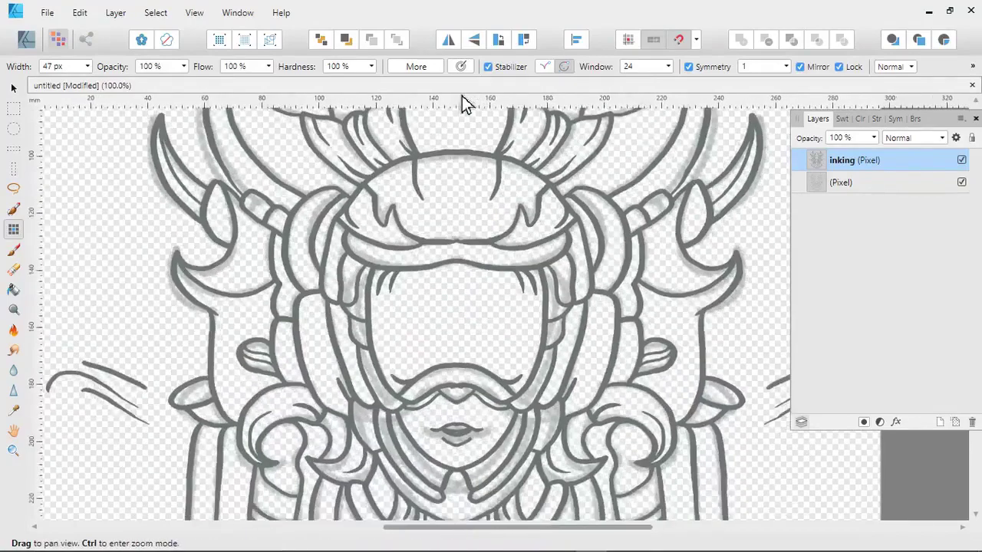
# Step: Ink tapered accent lines on the broad crescent chest plate, fanning from its lower centre and following its outer edges
pyautogui.scroll(-5, 461, 104)
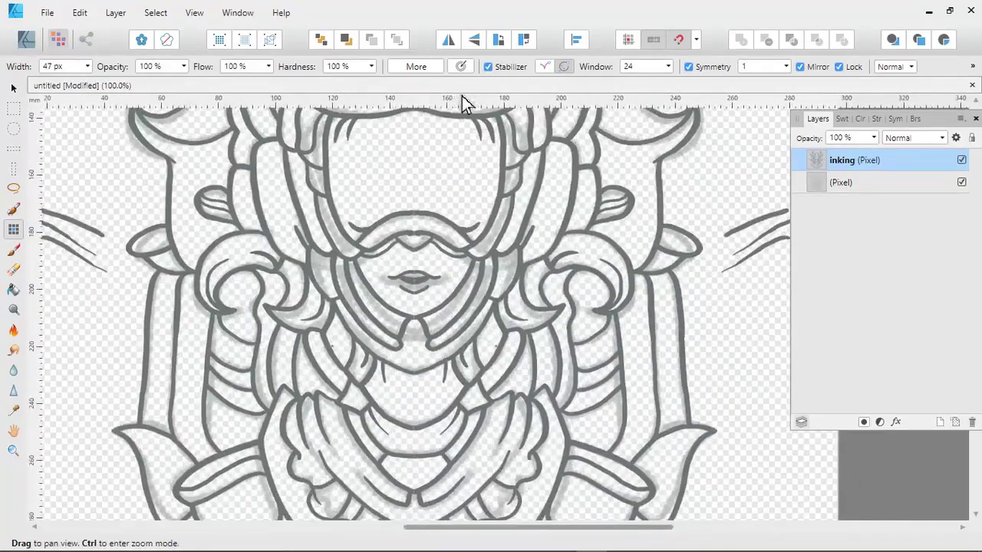
pyautogui.scroll(-4, 464, 104)
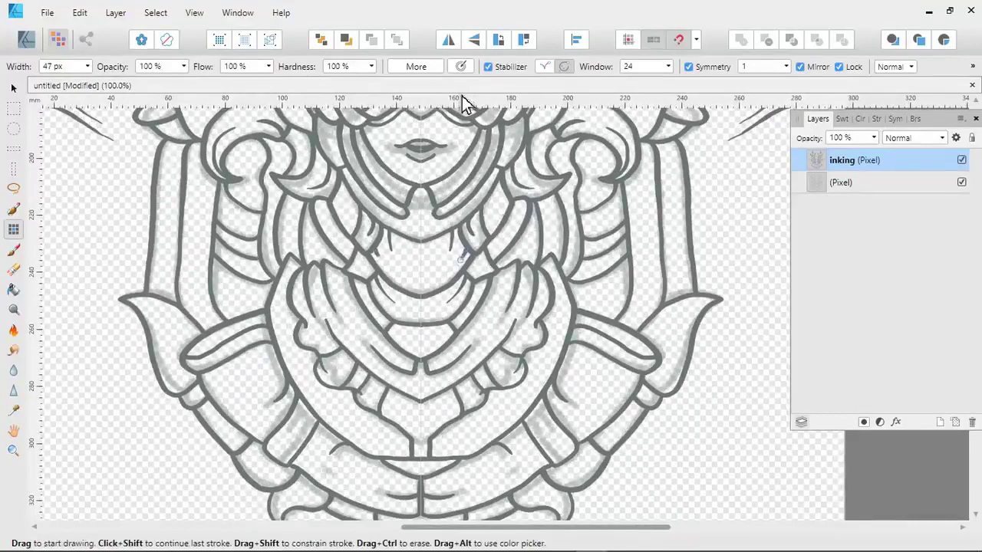
pyautogui.scroll(-3, 463, 100)
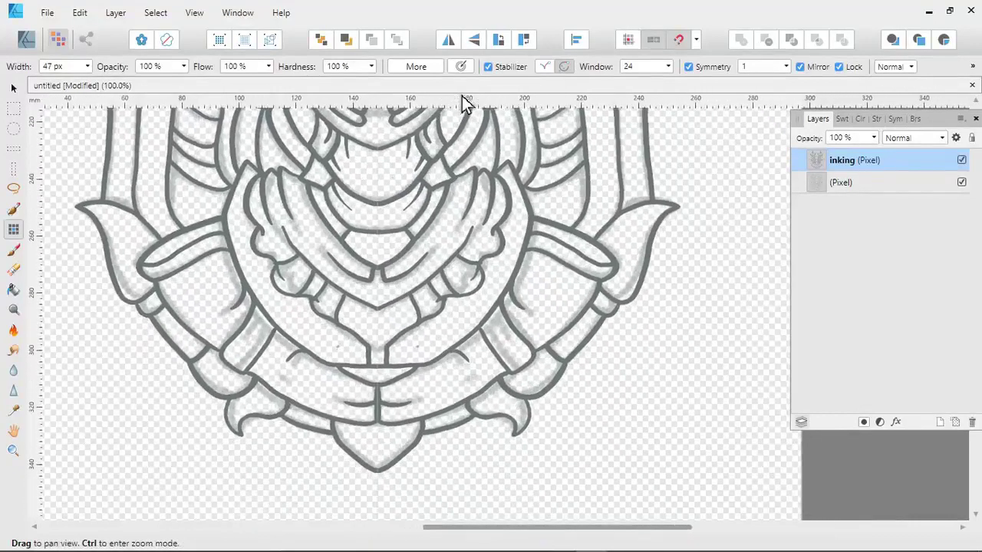
pyautogui.moveTo(388, 362); pyautogui.dragTo(426, 351)
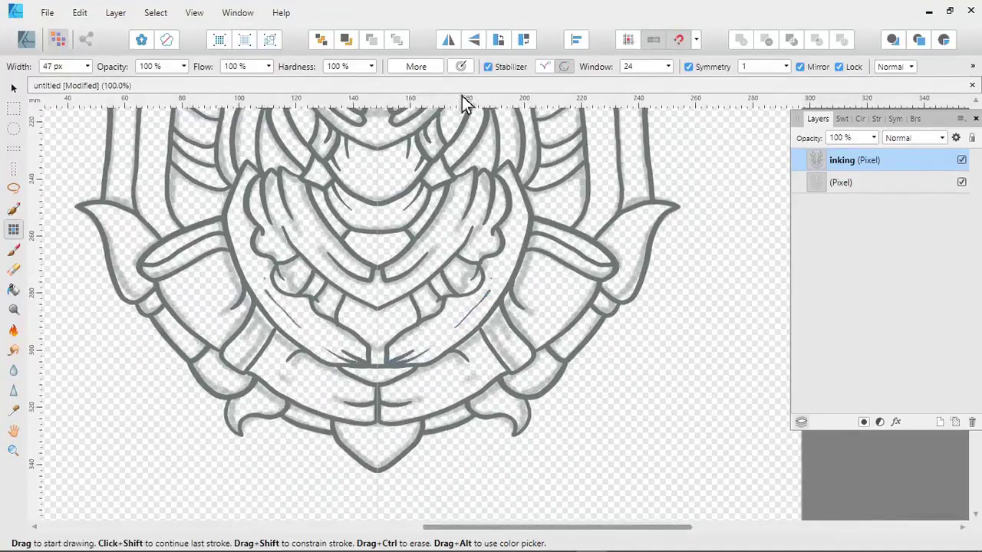
pyautogui.scroll(2, 462, 100)
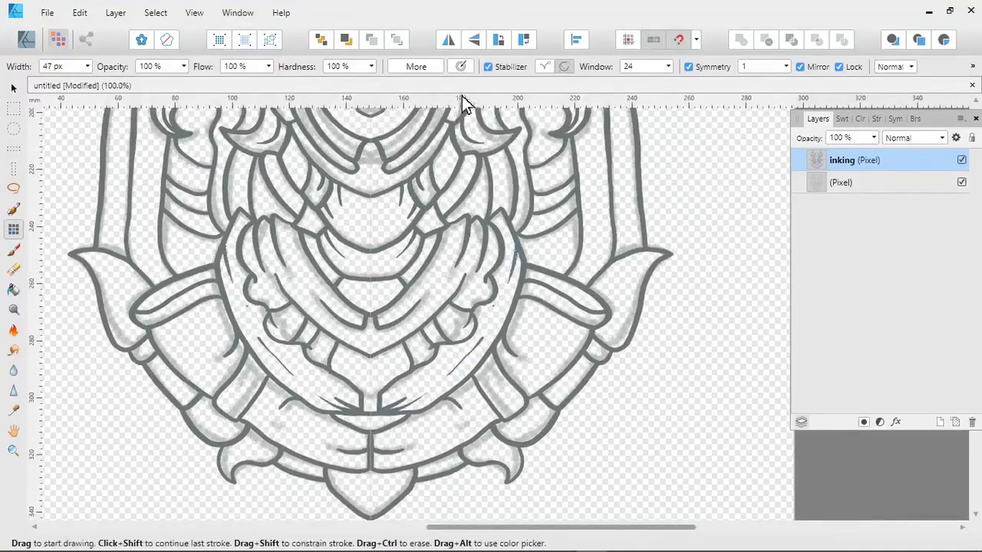
# Step: Ink short accent lines at the tips of the feathered chest plates and inside the slanted plates beside the neck
pyautogui.scroll(2, 463, 100)
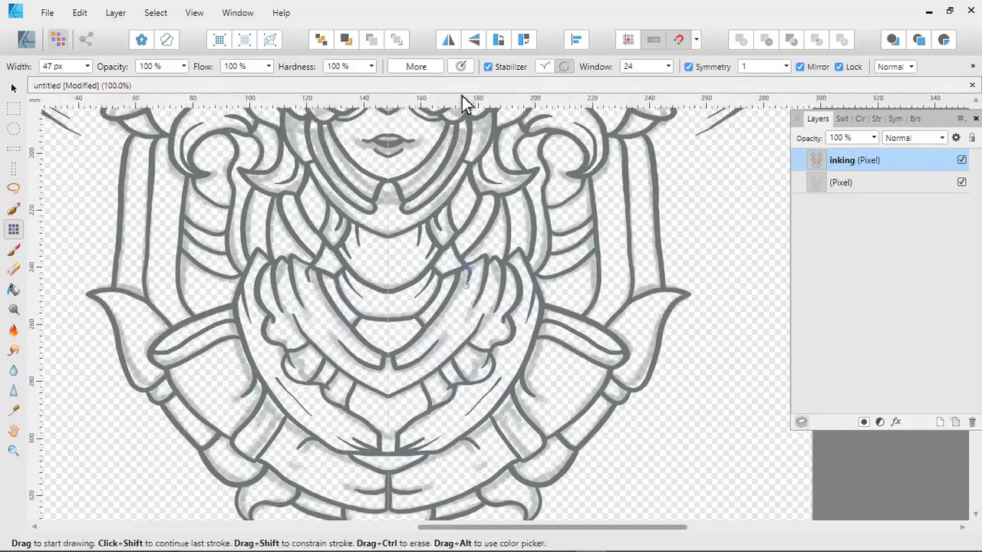
pyautogui.scroll(3, 464, 101)
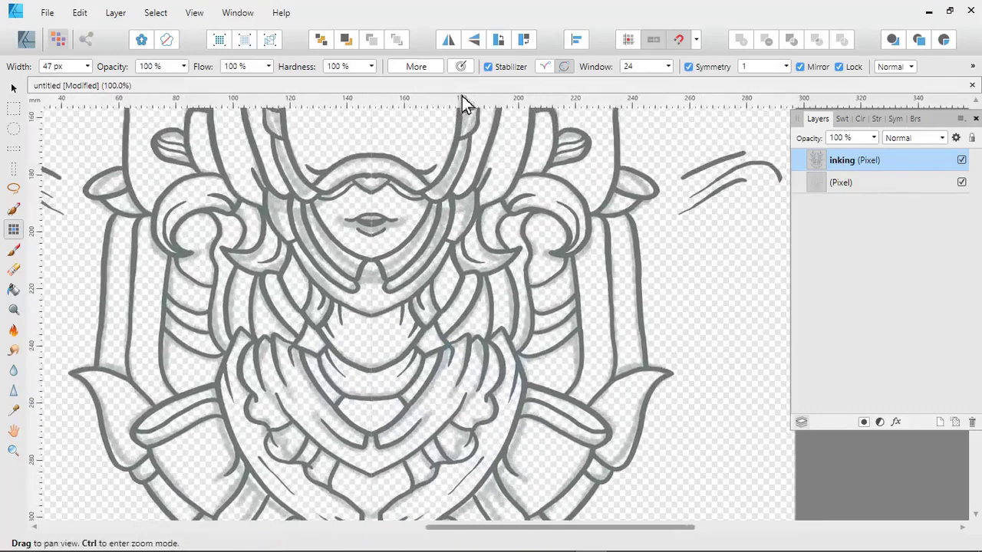
pyautogui.moveTo(438, 325); pyautogui.dragTo(450, 313)
pyautogui.scroll(1, 462, 96)
pyautogui.scroll(5, 462, 95)
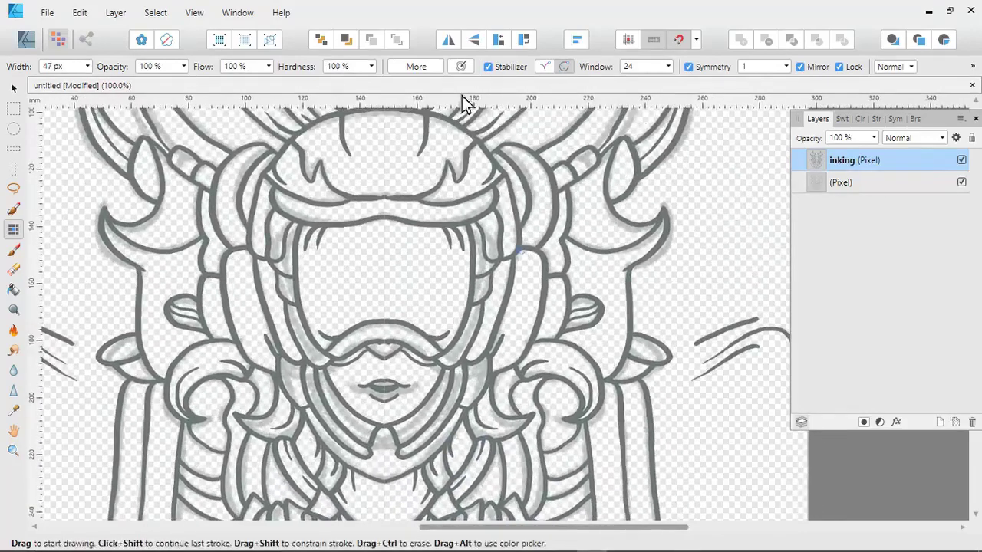
# Step: Ink short tapered accent lines at the upper ends of the long plates flanking the face opening
pyautogui.moveTo(522, 251); pyautogui.dragTo(526, 313)
pyautogui.press('space')
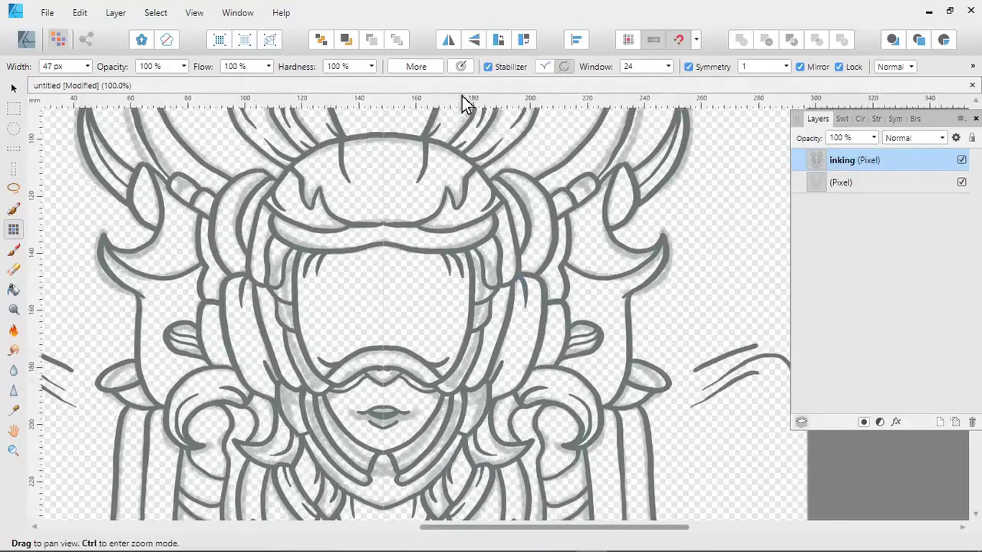
pyautogui.scroll(4, 462, 102)
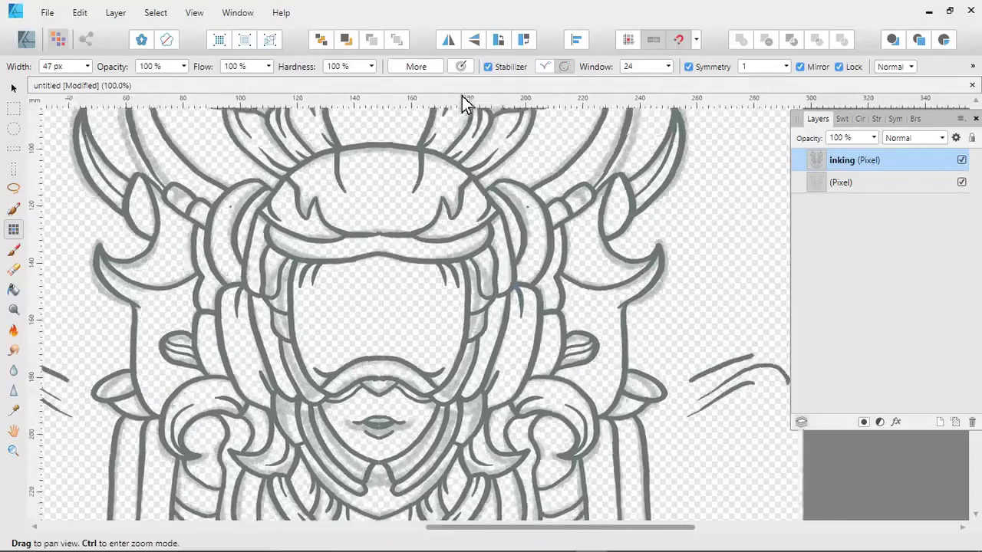
# Step: Ink long tapered accent lines inside the large and tall upper horns and the curved spikes beside the helmet
pyautogui.moveTo(474, 293)
pyautogui.mouseDown()
pyautogui.moveTo(537, 230)
pyautogui.moveTo(551, 176)
pyautogui.moveTo(569, 276)
pyautogui.mouseUp()
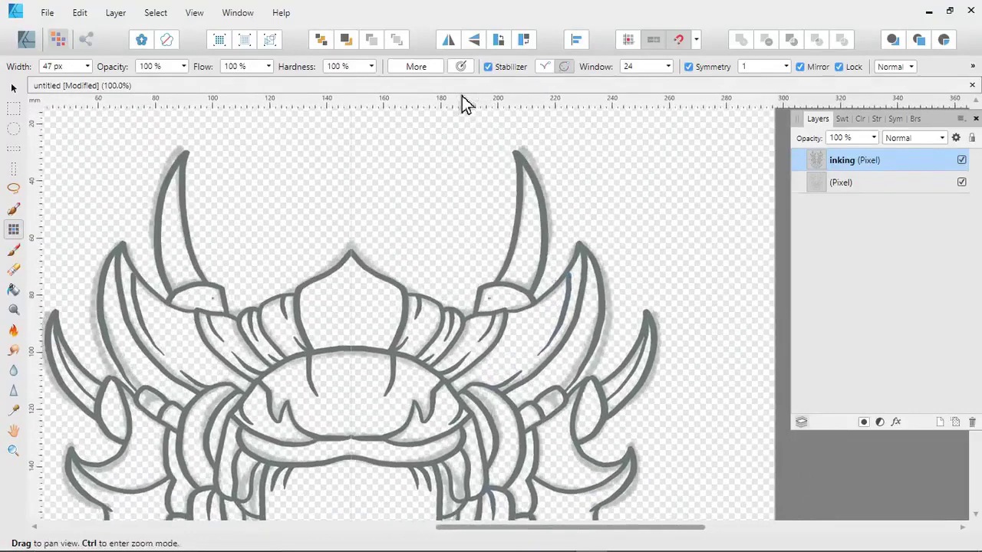
pyautogui.moveTo(503, 295)
pyautogui.mouseDown()
pyautogui.moveTo(502, 311)
pyautogui.moveTo(524, 275)
pyautogui.moveTo(529, 187)
pyautogui.mouseUp()
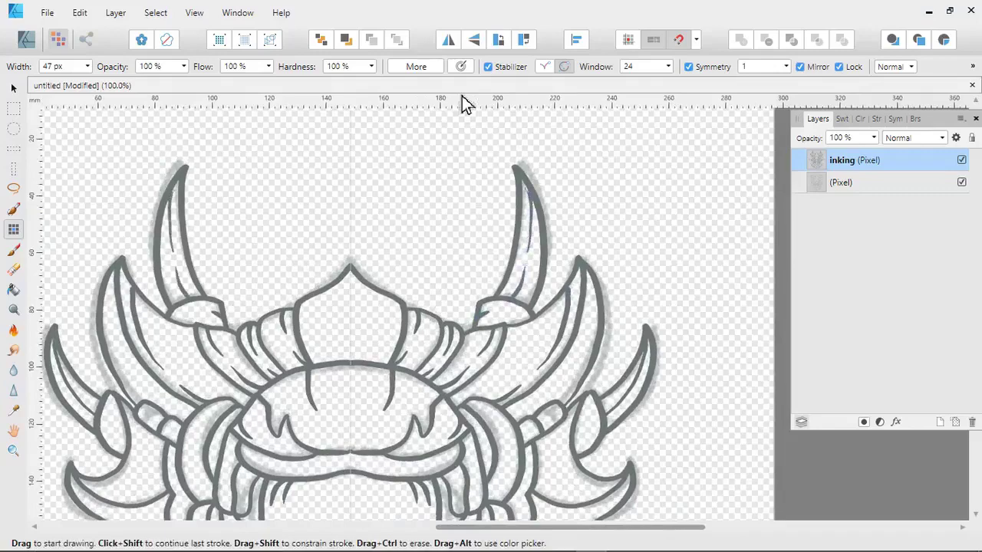
pyautogui.moveTo(491, 383); pyautogui.dragTo(457, 188)
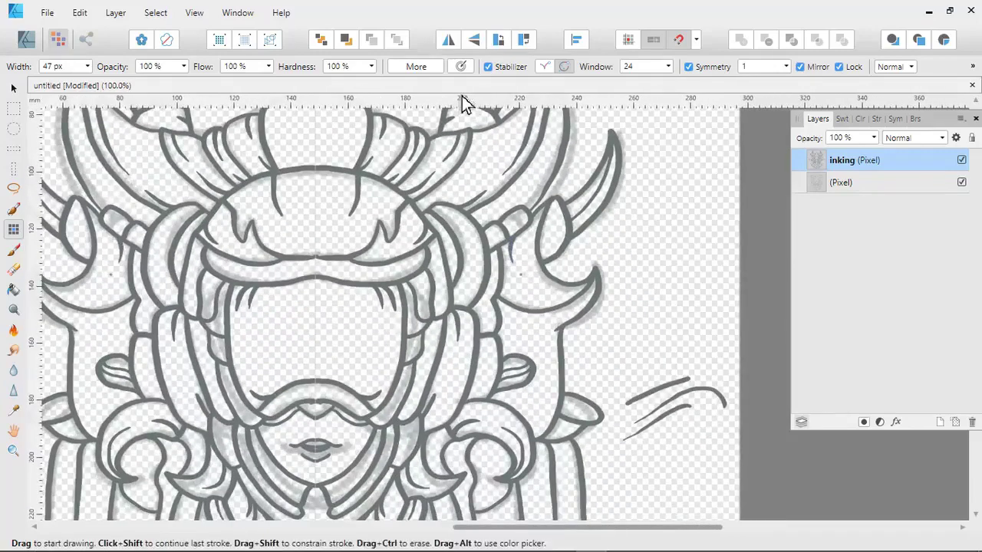
pyautogui.moveTo(531, 287)
pyautogui.mouseDown()
pyautogui.moveTo(573, 291)
pyautogui.moveTo(592, 229)
pyautogui.mouseUp()
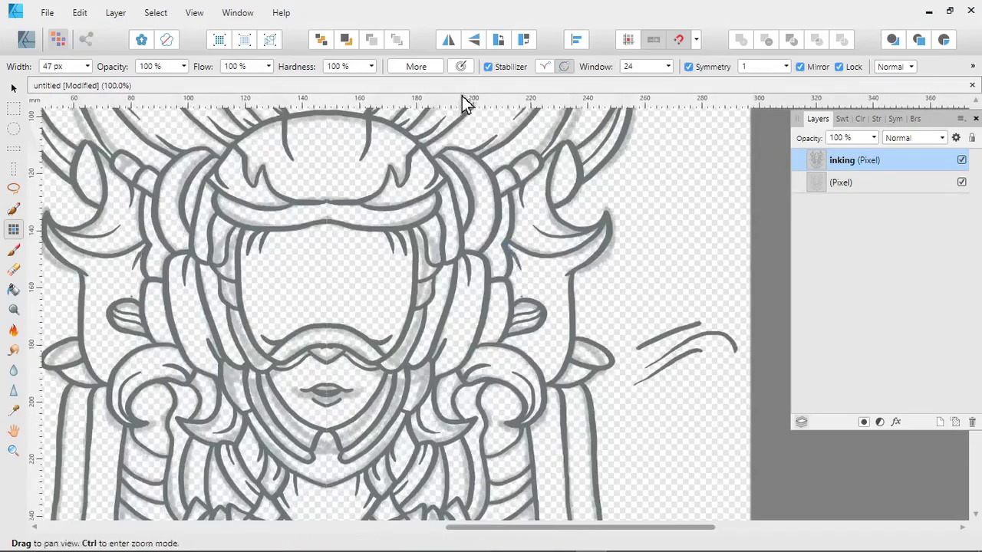
# Step: Ink curved accent lines inside the lower face opening and long tapered lines along the inner side pillars
pyautogui.moveTo(499, 286)
pyautogui.mouseDown()
pyautogui.moveTo(527, 275)
pyautogui.moveTo(516, 330)
pyautogui.mouseUp()
pyautogui.moveTo(392, 310)
pyautogui.mouseDown()
pyautogui.moveTo(461, 279)
pyautogui.moveTo(461, 311)
pyautogui.moveTo(489, 304)
pyautogui.moveTo(494, 264)
pyautogui.moveTo(452, 155)
pyautogui.mouseUp()
pyautogui.click(470, 270)
pyautogui.moveTo(527, 257); pyautogui.dragTo(521, 274)
pyautogui.moveTo(498, 188)
pyautogui.mouseDown()
pyautogui.moveTo(497, 158)
pyautogui.moveTo(462, 96)
pyautogui.mouseUp()
pyautogui.moveTo(577, 350)
pyautogui.mouseDown()
pyautogui.moveTo(589, 311)
pyautogui.moveTo(581, 200)
pyautogui.moveTo(580, 267)
pyautogui.mouseUp()
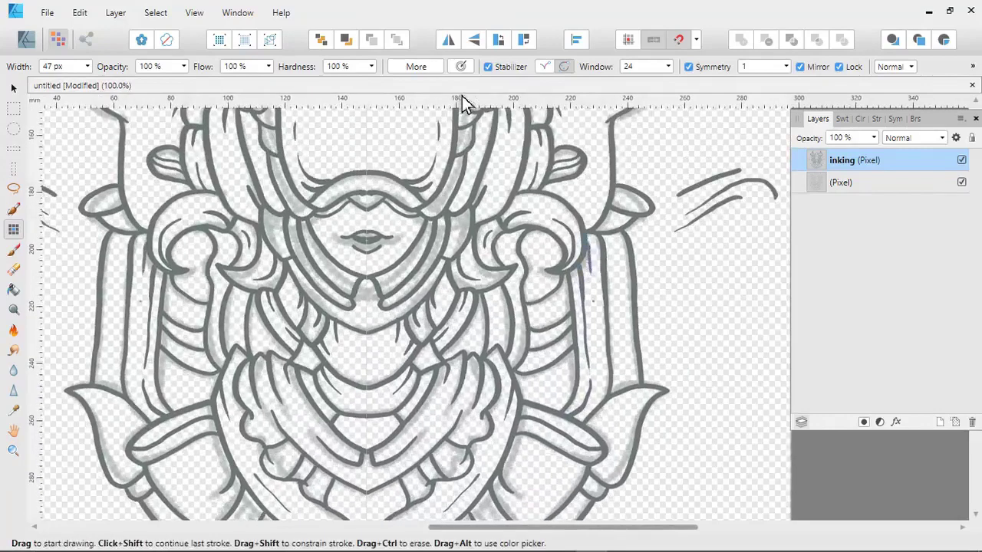
# Step: Ink flowing inner contour lines in the leaf-shaped points at the lower ends of the side pillars
pyautogui.scroll(-3, 464, 101)
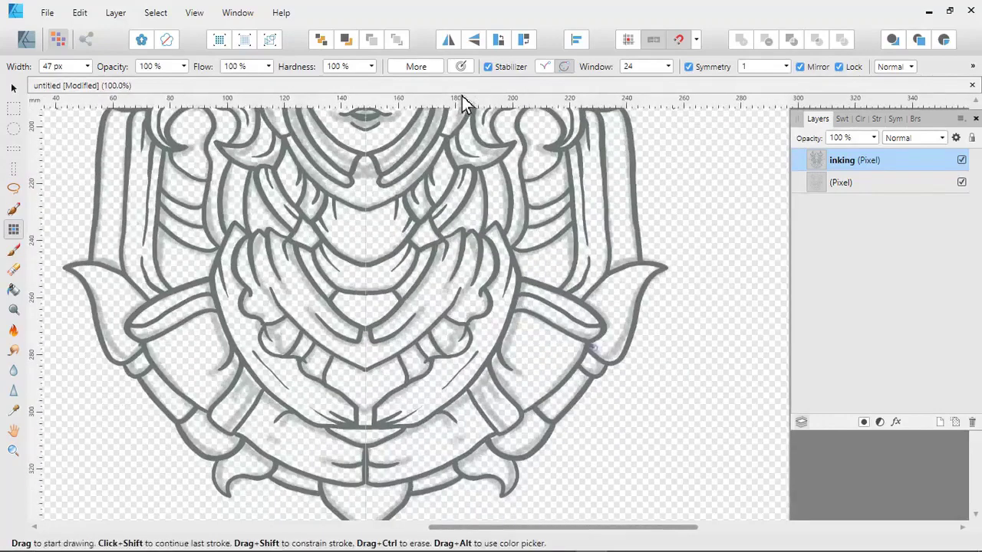
pyautogui.moveTo(591, 346)
pyautogui.mouseDown()
pyautogui.moveTo(619, 330)
pyautogui.moveTo(631, 293)
pyautogui.moveTo(655, 269)
pyautogui.mouseUp()
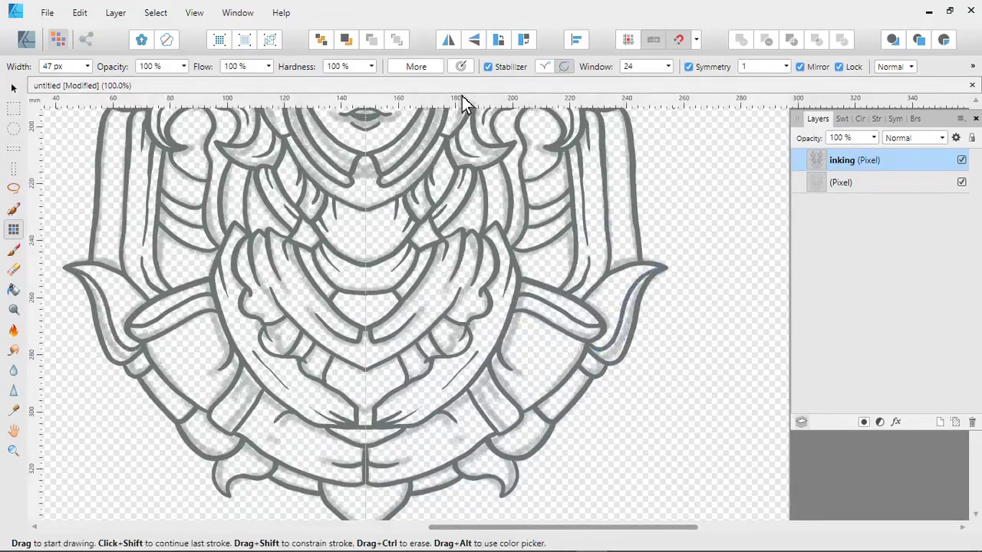
pyautogui.moveTo(604, 326)
pyautogui.mouseDown()
pyautogui.moveTo(619, 288)
pyautogui.moveTo(657, 268)
pyautogui.moveTo(700, 218)
pyautogui.mouseUp()
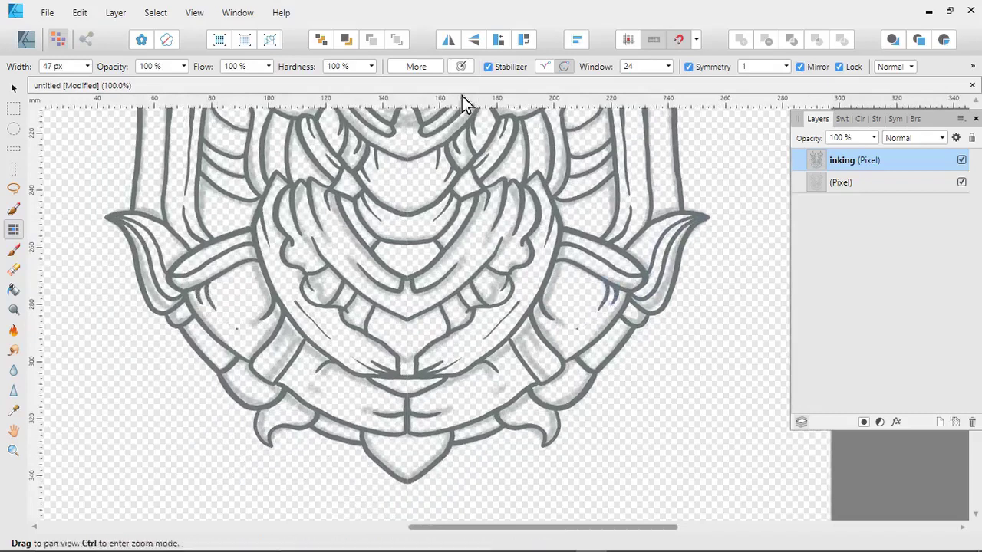
# Step: Ink short tapered accent lines at the corners of the lower shoulder plates and beside the adjoining straps
pyautogui.moveTo(603, 302); pyautogui.dragTo(617, 284)
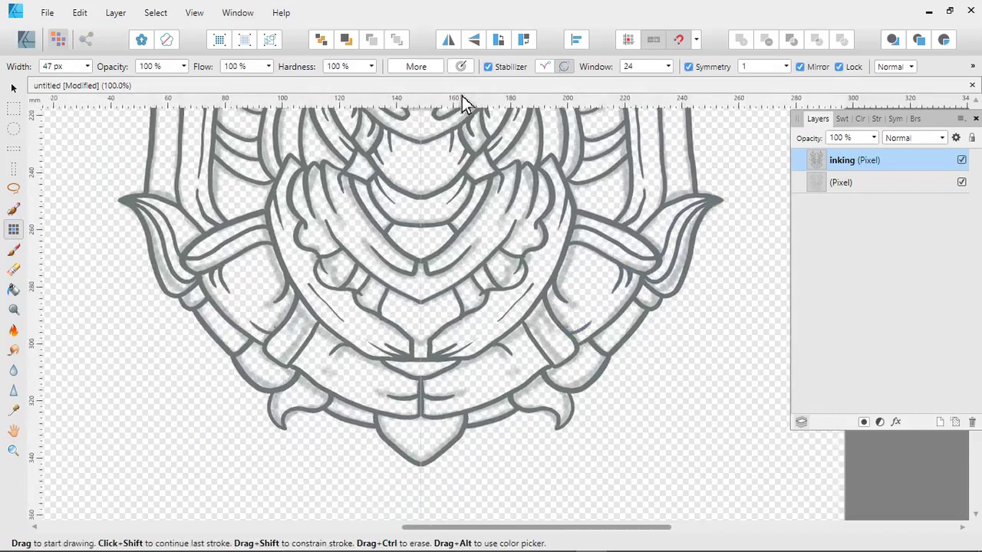
pyautogui.moveTo(533, 345); pyautogui.dragTo(581, 306)
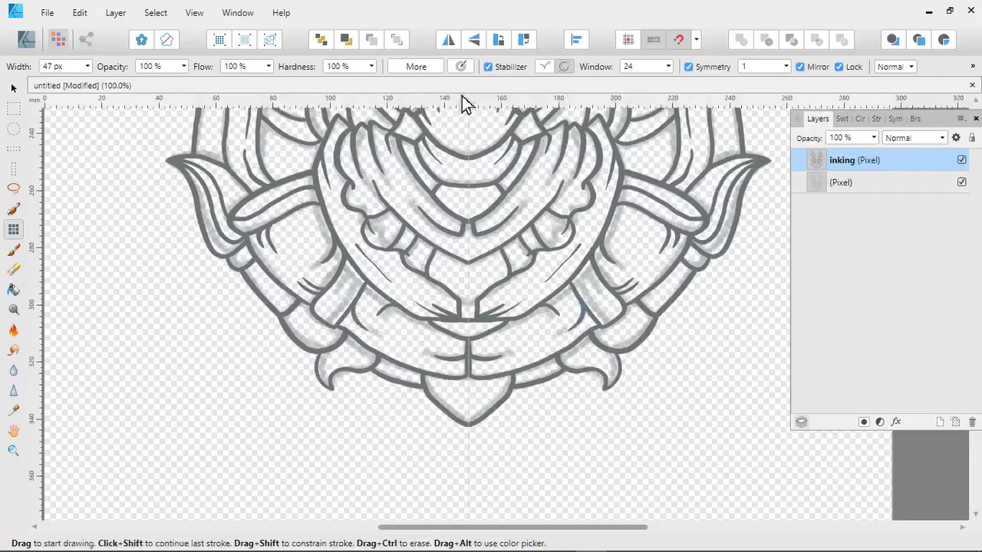
pyautogui.scroll(4, 464, 103)
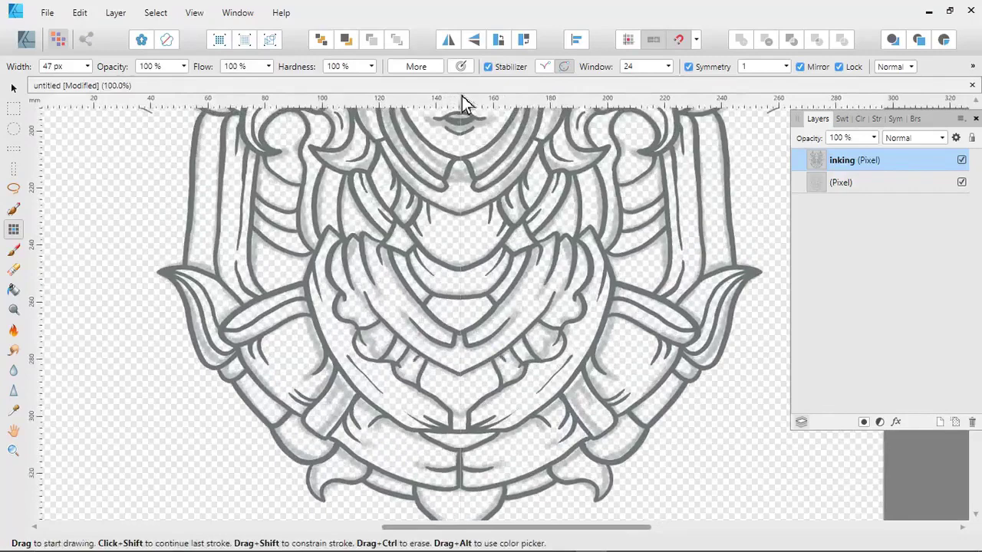
# Step: Ink short upright accent lines on the small central chest plates, the collar band and the base of the neck
pyautogui.scroll(2, 464, 104)
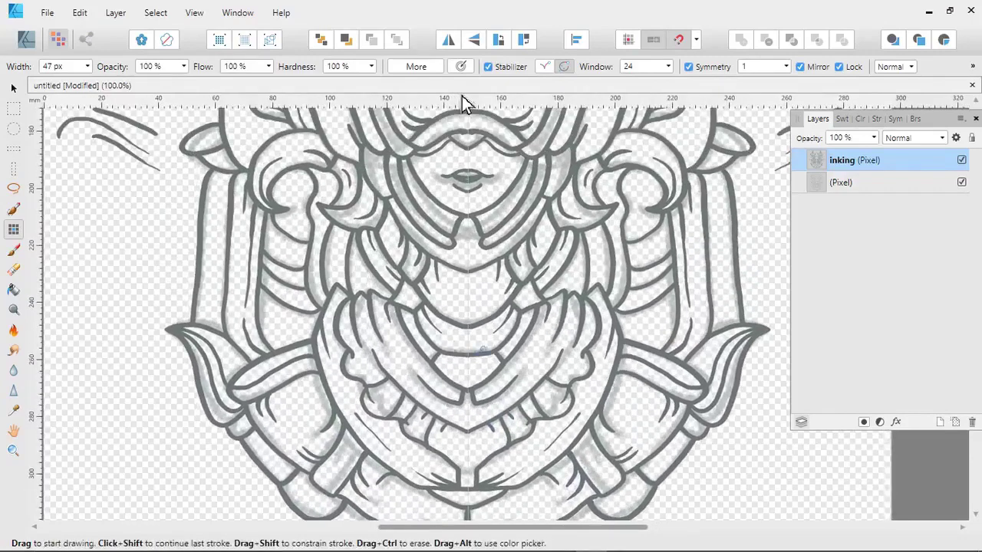
pyautogui.scroll(1, 464, 104)
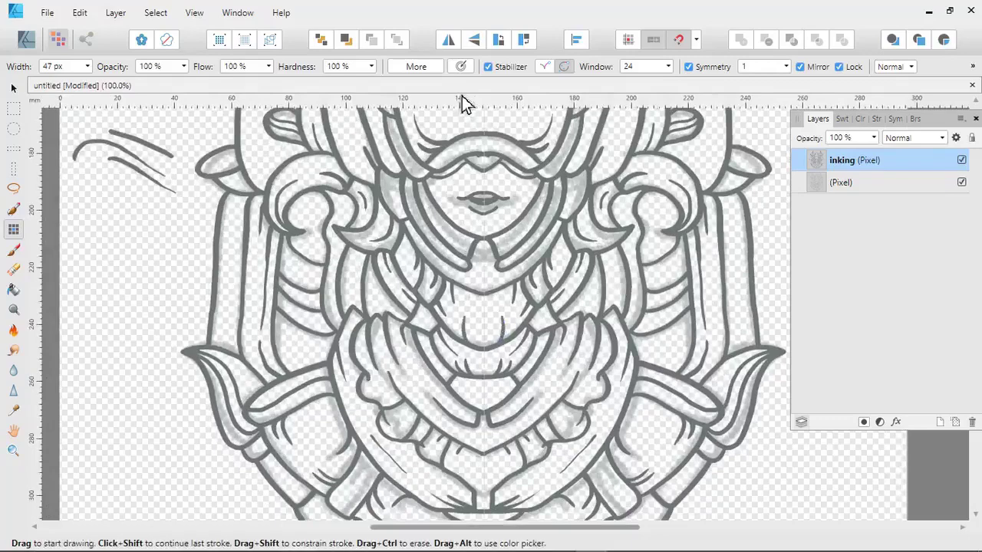
pyautogui.moveTo(510, 331)
pyautogui.mouseDown()
pyautogui.moveTo(514, 320)
pyautogui.moveTo(490, 365)
pyautogui.moveTo(455, 346)
pyautogui.mouseUp()
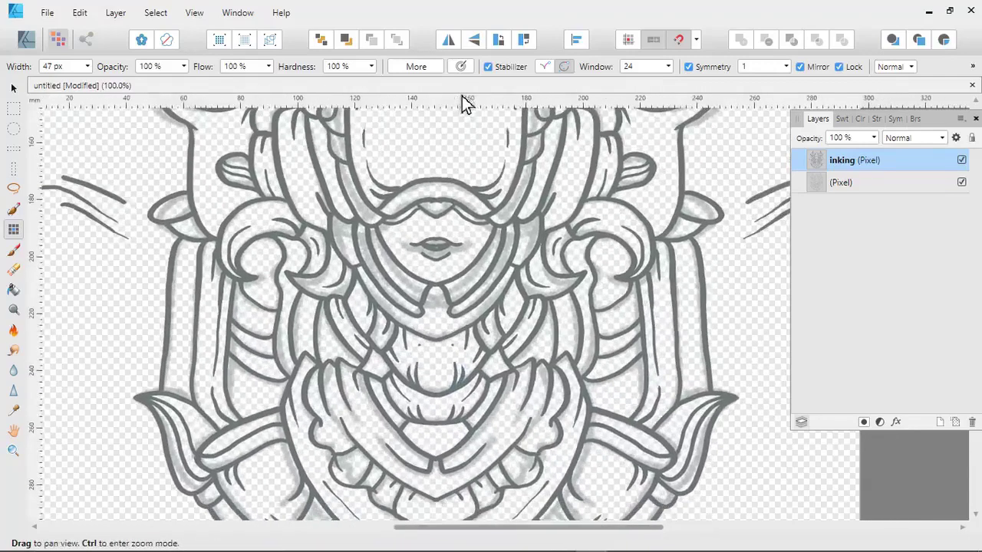
# Step: Ink arcs around the small oval pieces beside the helmet and curved inner contour lines within the face opening
pyautogui.moveTo(563, 298); pyautogui.dragTo(566, 352)
pyautogui.moveTo(557, 197)
pyautogui.mouseDown()
pyautogui.moveTo(562, 310)
pyautogui.moveTo(576, 278)
pyautogui.moveTo(577, 356)
pyautogui.moveTo(554, 426)
pyautogui.moveTo(559, 470)
pyautogui.mouseUp()
pyautogui.moveTo(463, 269)
pyautogui.mouseDown()
pyautogui.moveTo(465, 219)
pyautogui.moveTo(432, 180)
pyautogui.mouseUp()
pyautogui.moveTo(460, 345); pyautogui.dragTo(398, 132)
pyautogui.moveTo(585, 306)
pyautogui.mouseDown()
pyautogui.moveTo(598, 270)
pyautogui.moveTo(595, 241)
pyautogui.moveTo(568, 228)
pyautogui.moveTo(599, 270)
pyautogui.mouseUp()
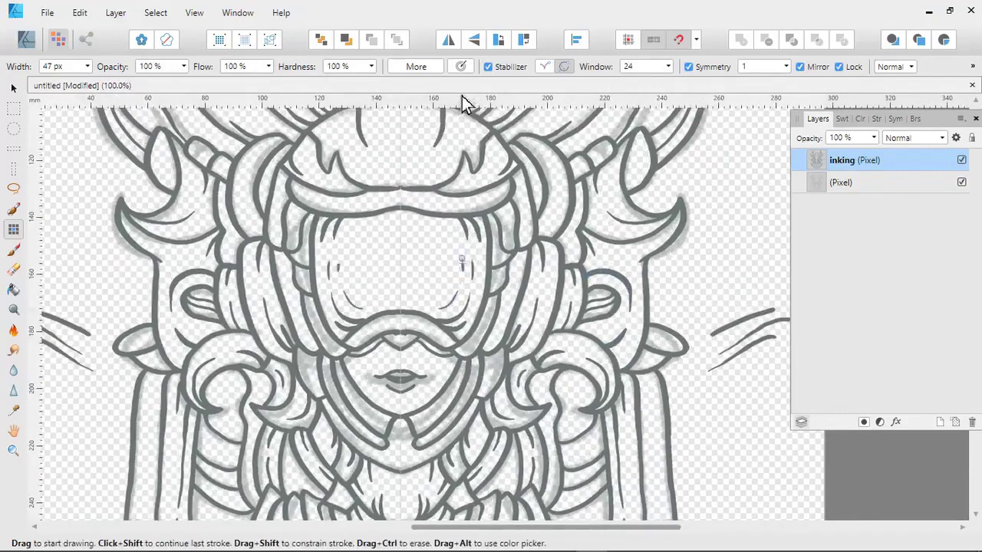
pyautogui.moveTo(461, 261)
pyautogui.mouseDown()
pyautogui.moveTo(450, 226)
pyautogui.moveTo(435, 219)
pyautogui.moveTo(465, 222)
pyautogui.mouseUp()
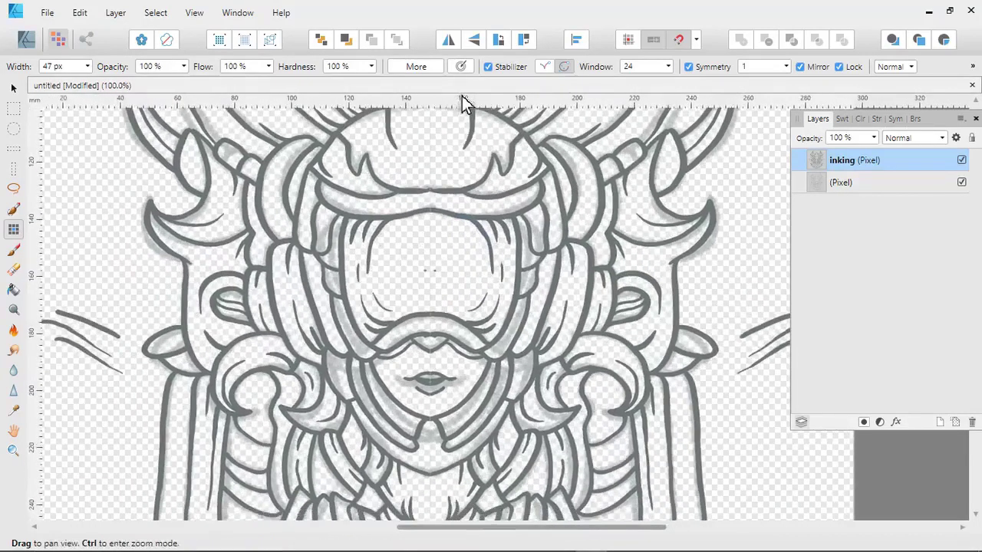
# Step: Review the whole inked drawing at 50% zoom and inspect the neck, chest and side plate linework at 200%
pyautogui.hotkey('ctrl', '-')
pyautogui.hotkey('ctrl', '-')
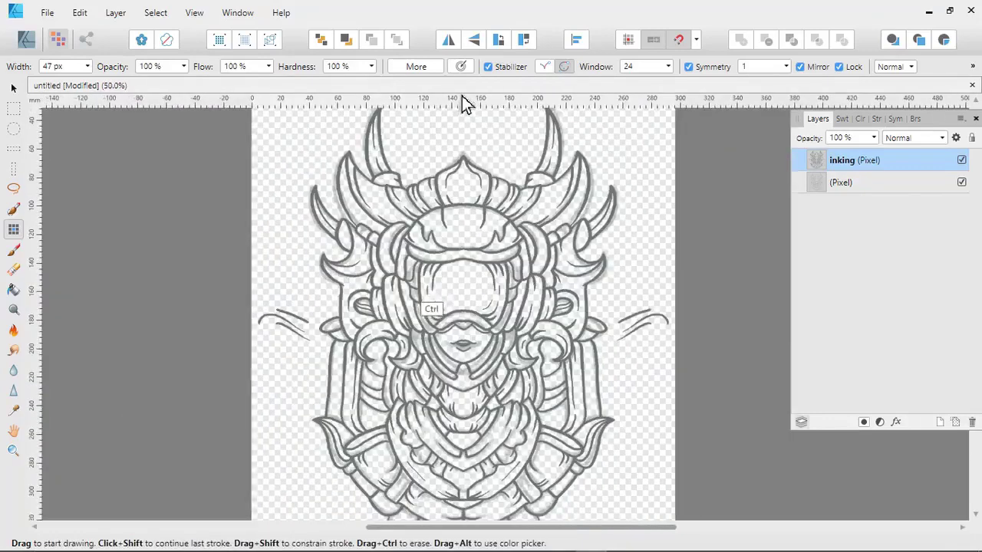
pyautogui.moveTo(431, 309); pyautogui.dragTo(415, 245)
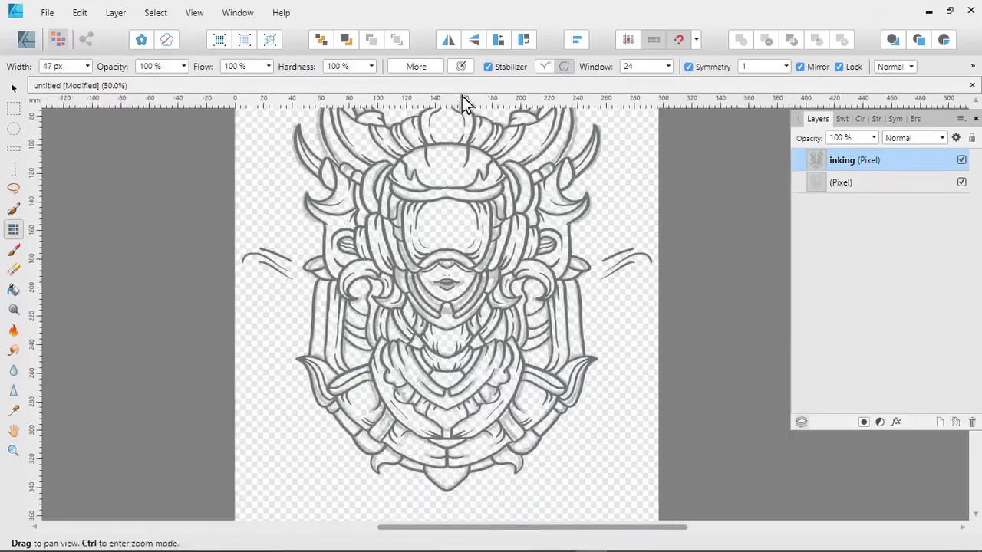
pyautogui.moveTo(462, 96); pyautogui.dragTo(460, 96)
pyautogui.hotkey('ctrl', '+')
pyautogui.hotkey('ctrl', '+')
pyautogui.hotkey('ctrl', '+')
pyautogui.hotkey('ctrl', '+')
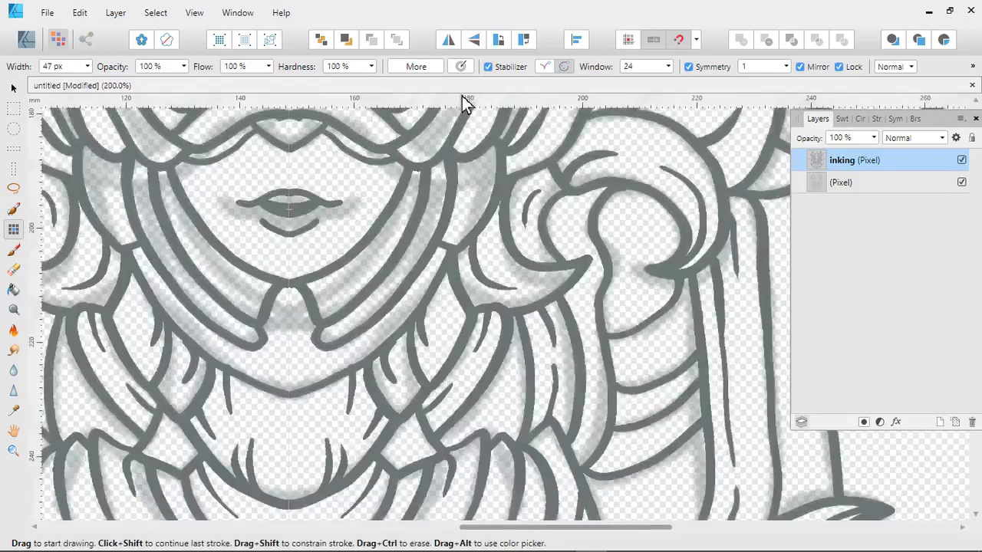
pyautogui.moveTo(434, 344)
pyautogui.mouseDown()
pyautogui.moveTo(319, 211)
pyautogui.moveTo(279, 95)
pyautogui.moveTo(264, 122)
pyautogui.mouseUp()
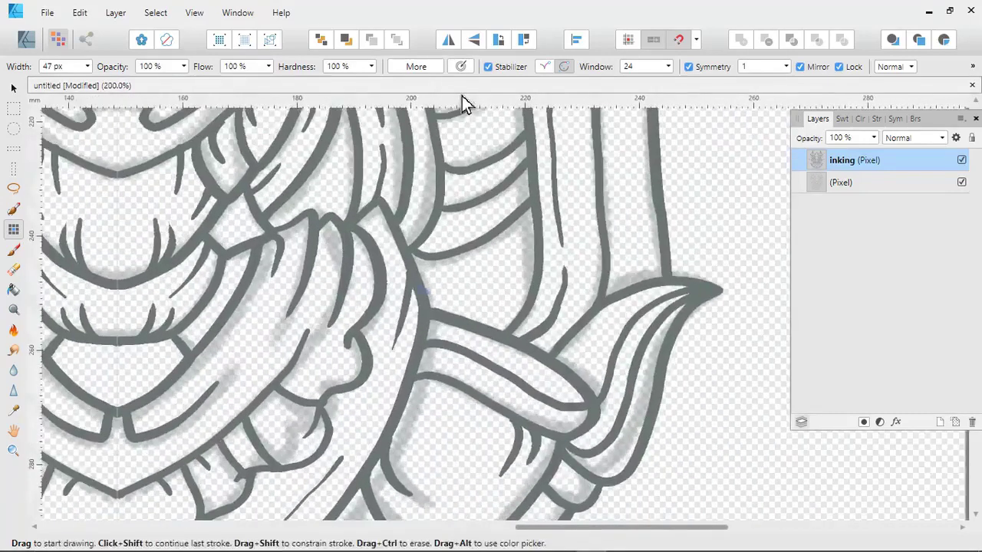
# Step: Ink a curved contour line across the lower end of the segmented side tube, running to the adjoining upright strap
pyautogui.moveTo(425, 292)
pyautogui.mouseDown()
pyautogui.moveTo(463, 297)
pyautogui.moveTo(513, 256)
pyautogui.moveTo(531, 210)
pyautogui.mouseUp()
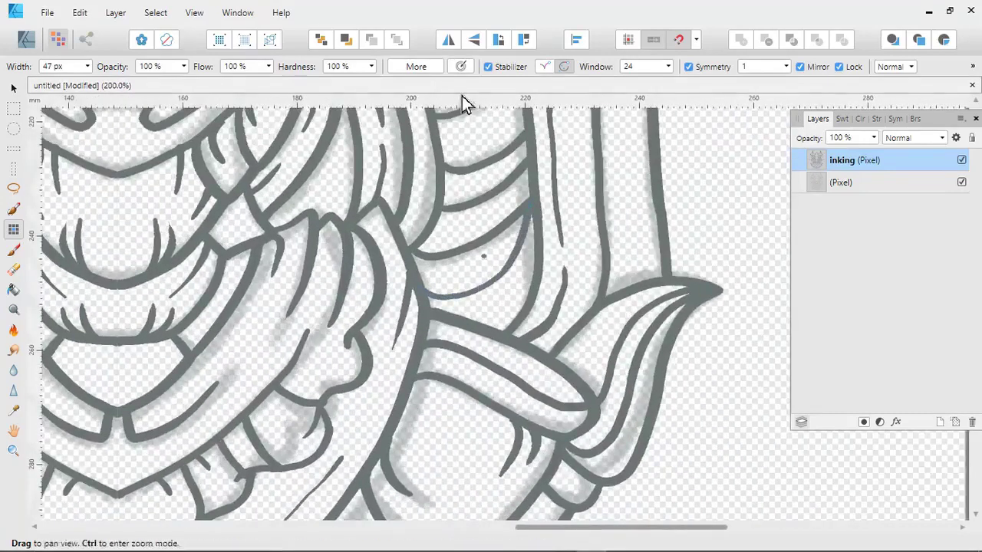
pyautogui.moveTo(484, 256); pyautogui.dragTo(534, 296)
# Step: Hide the unnamed sketch pixel layer beneath the inking
pyautogui.hotkey('ctrl', '-')
pyautogui.hotkey('ctrl', '-')
pyautogui.hotkey('ctrl', '-')
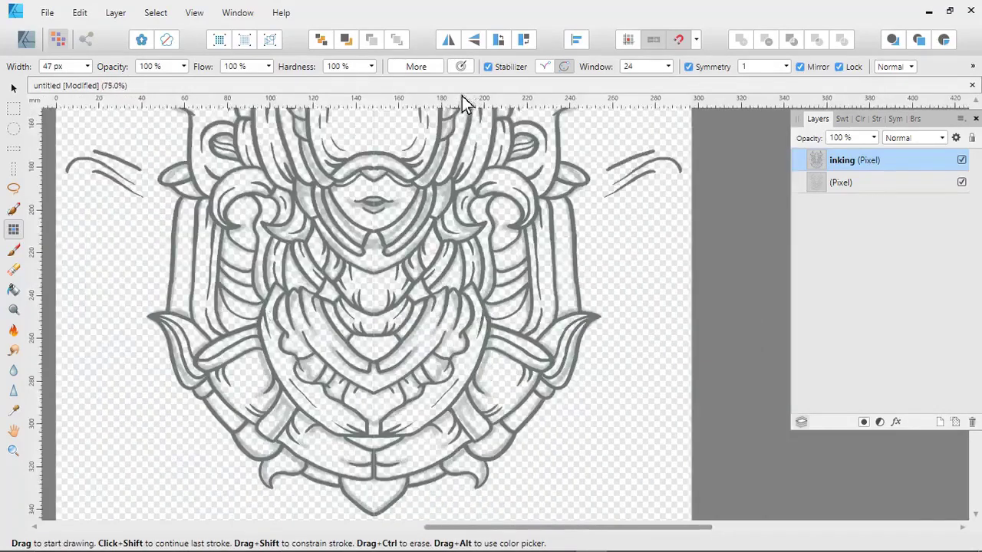
pyautogui.hotkey('ctrl', '-')
pyautogui.hotkey('ctrl', '-')
pyautogui.hotkey('ctrl', '-')
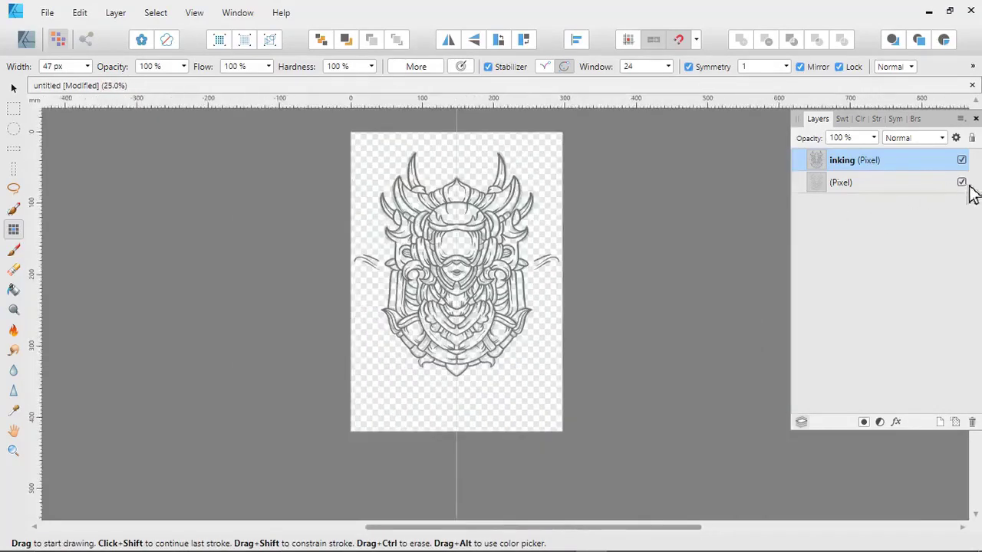
pyautogui.click(961, 183)
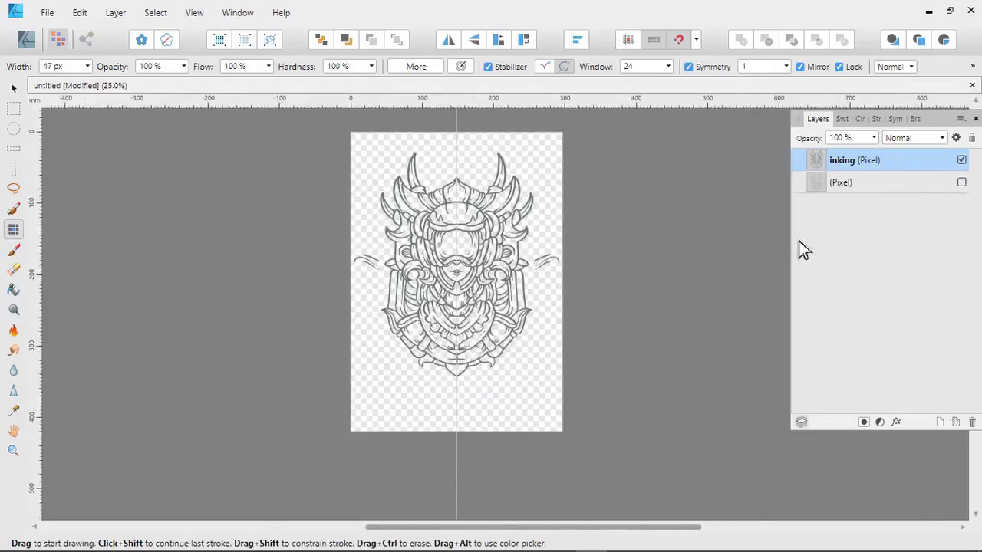
# Step: Add a new layer and place it between the inking layer and the sketch layer
pyautogui.click(894, 186)
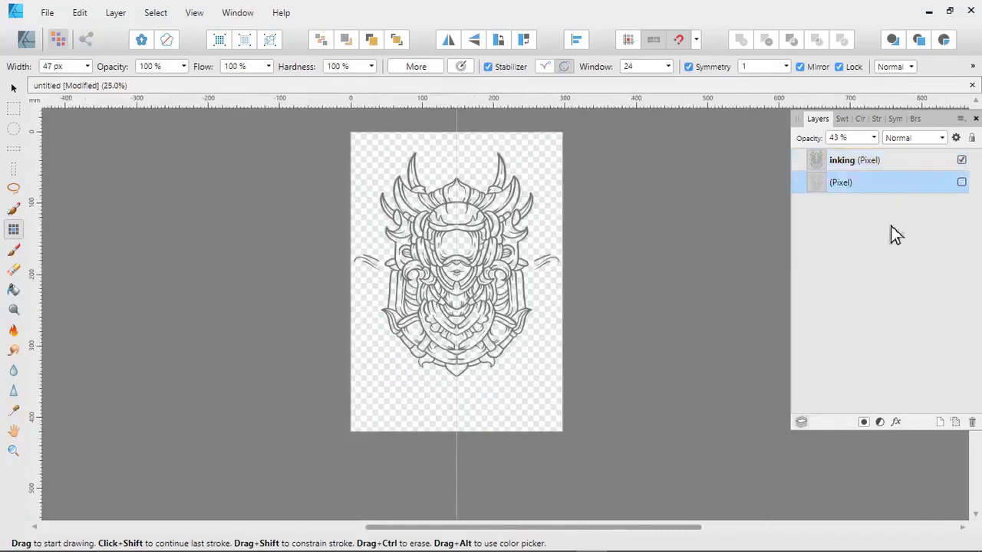
pyautogui.click(955, 422)
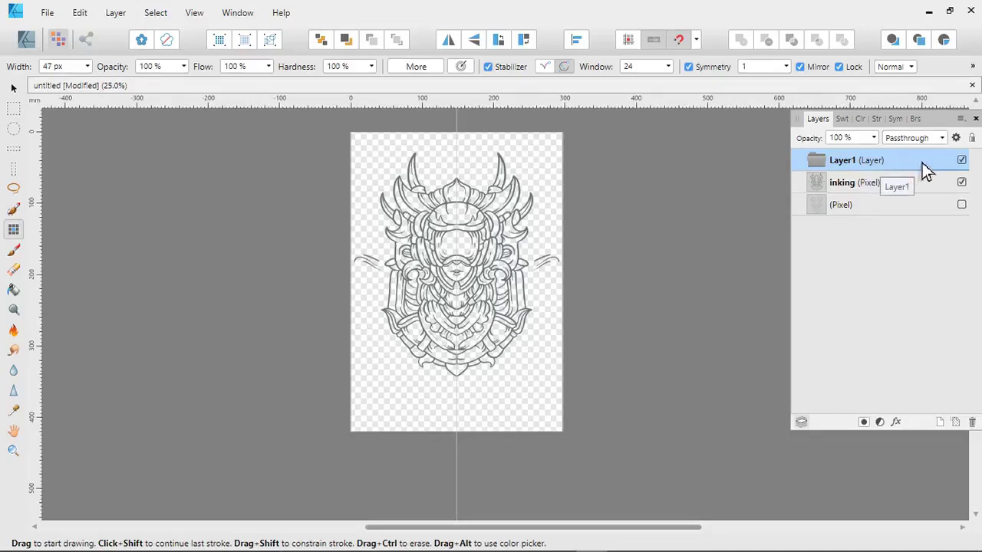
pyautogui.moveTo(922, 163); pyautogui.dragTo(908, 201)
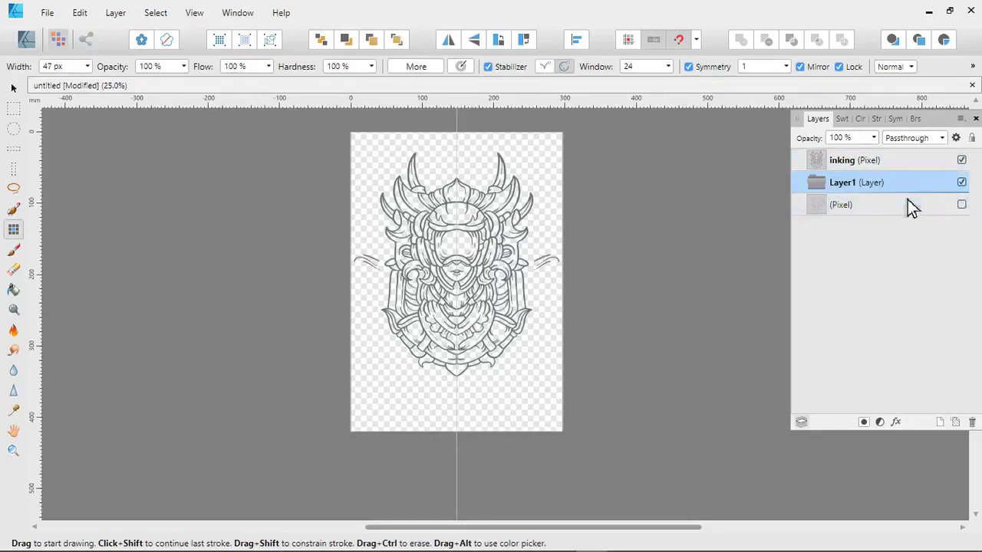
# Step: Draw a background rectangle covering the page on the new layer using the vector Rectangle tool
pyautogui.click(32, 44)
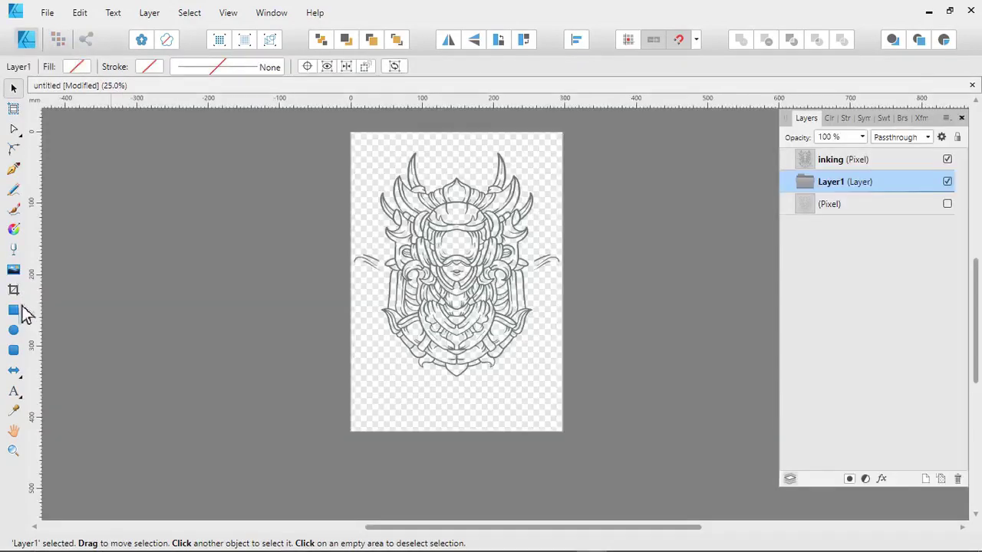
pyautogui.click(16, 310)
pyautogui.moveTo(337, 126); pyautogui.dragTo(578, 432)
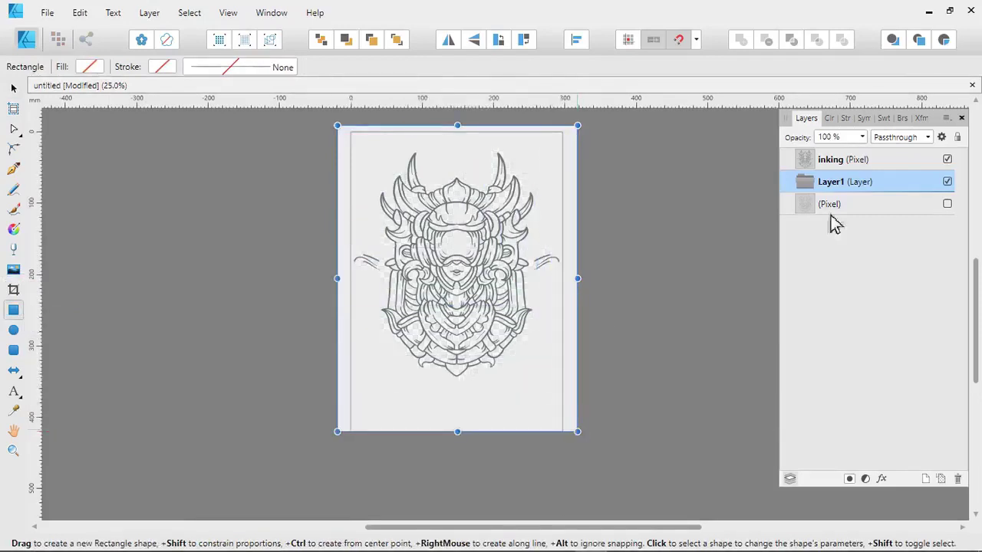
# Step: Fill the background rectangle with light grey (H 190, S 0, L 88) and deselect it
pyautogui.click(830, 120)
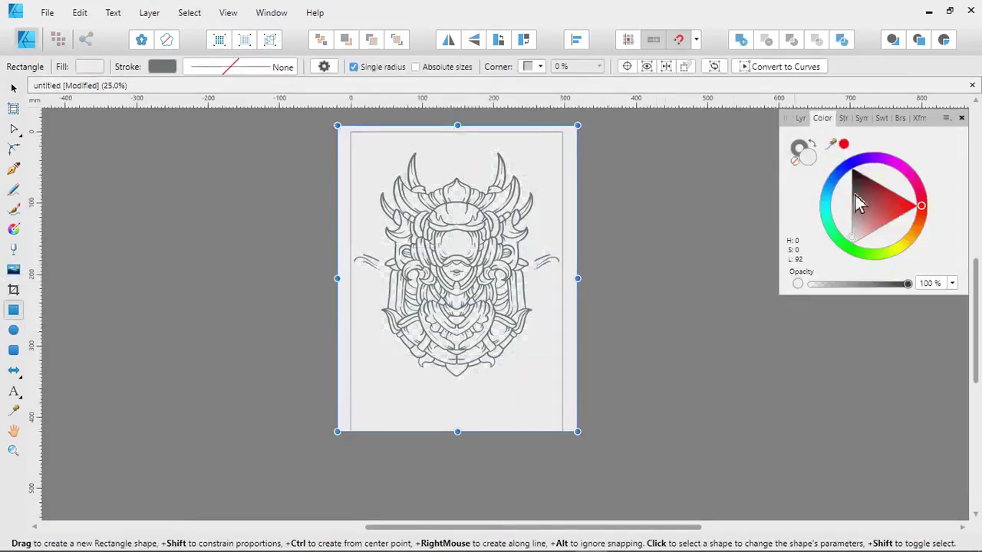
pyautogui.click(897, 253)
pyautogui.moveTo(872, 227)
pyautogui.mouseDown()
pyautogui.moveTo(872, 243)
pyautogui.moveTo(849, 216)
pyautogui.moveTo(863, 190)
pyautogui.moveTo(855, 221)
pyautogui.mouseUp()
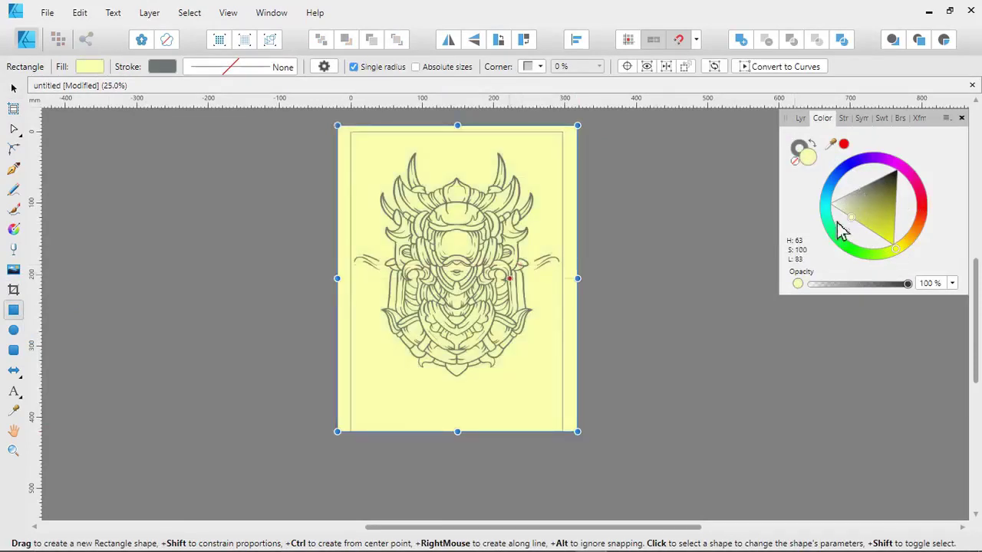
pyautogui.click(826, 200)
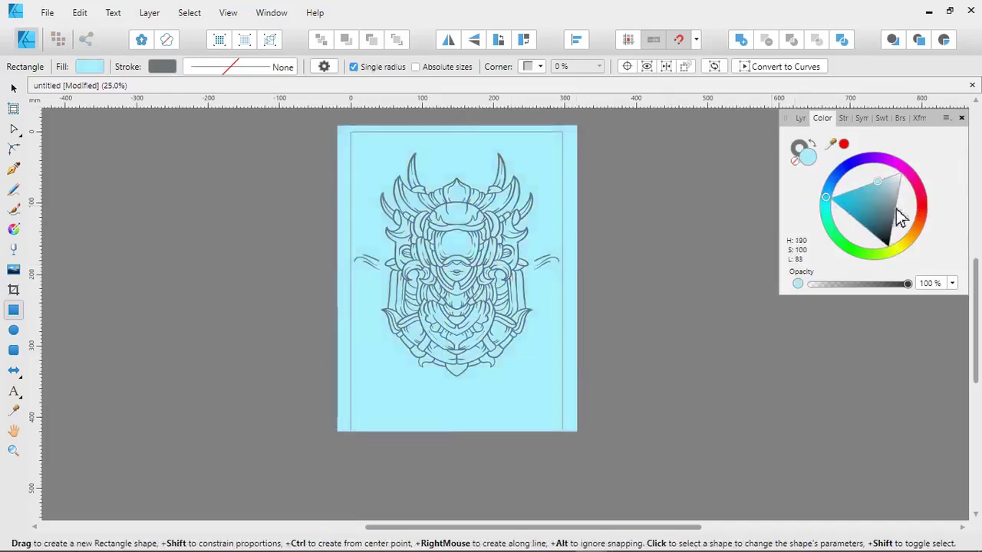
pyautogui.moveTo(895, 208)
pyautogui.mouseDown()
pyautogui.moveTo(903, 191)
pyautogui.moveTo(914, 192)
pyautogui.moveTo(891, 199)
pyautogui.mouseUp()
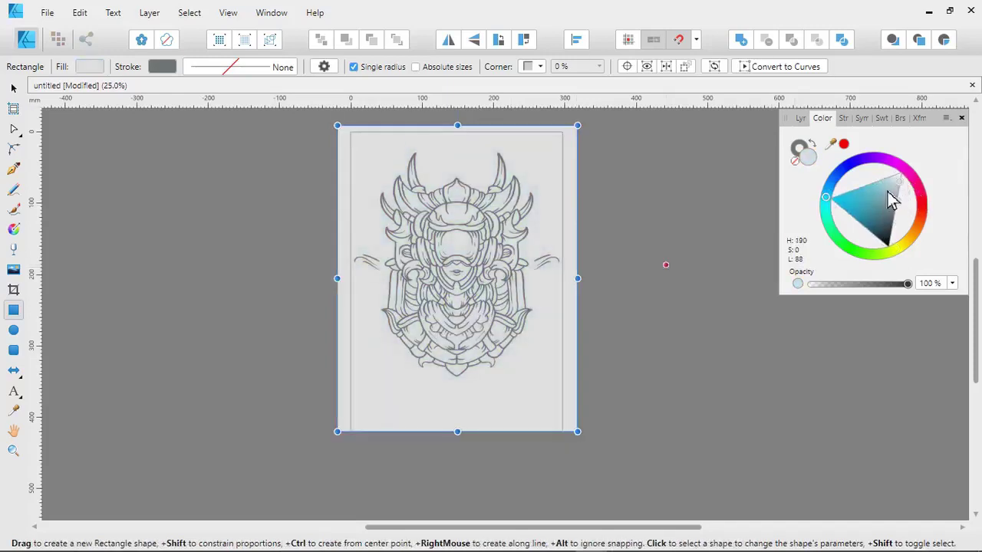
pyautogui.click(14, 88)
pyautogui.click(30, 115)
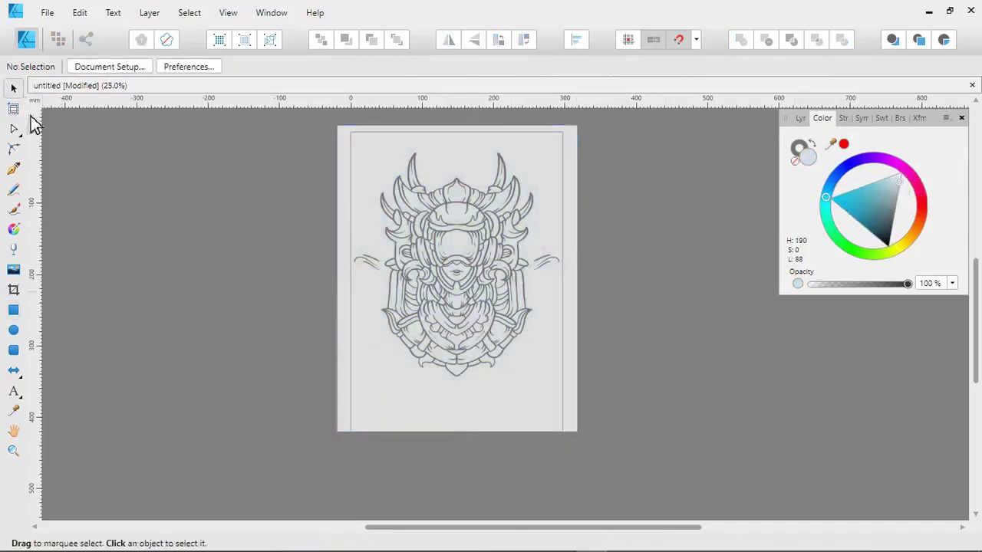
# Step: Erase the stray curved strokes on both sides of the drawing on the inking layer, using the mirrored eraser at 291.9 px width
pyautogui.hotkey('ctrl', '+')
pyautogui.hotkey('ctrl', '+')
pyautogui.moveTo(460, 230); pyautogui.dragTo(482, 366)
pyautogui.hotkey('ctrl', '-')
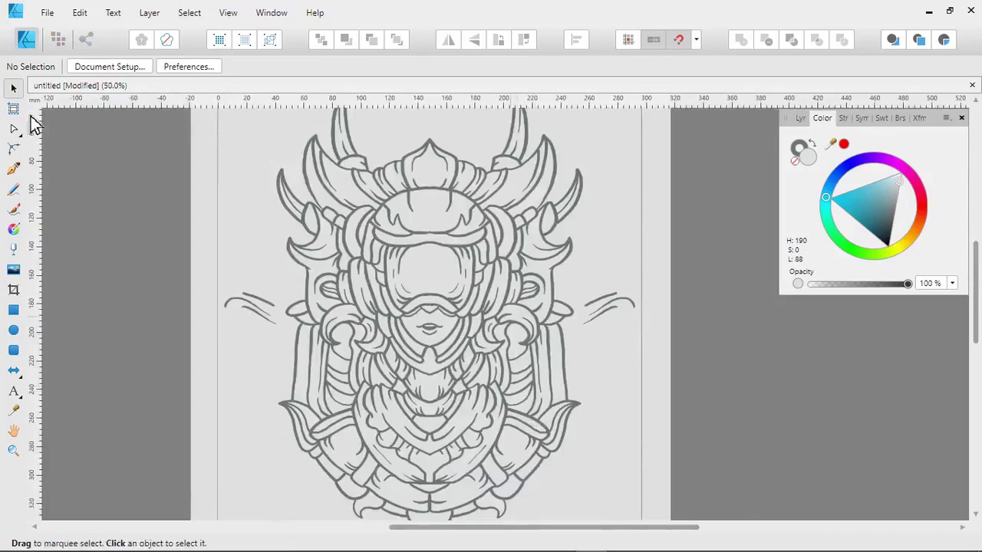
pyautogui.click(800, 119)
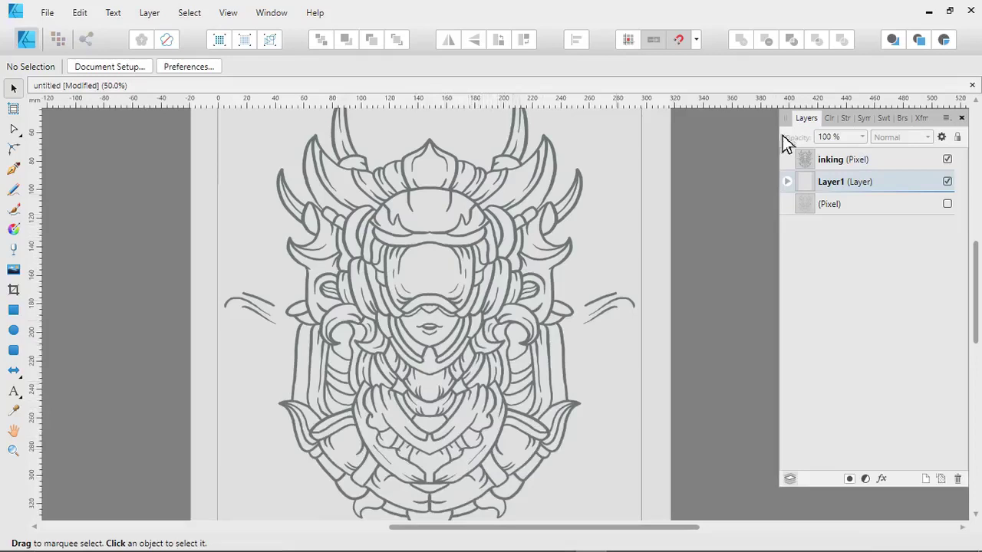
pyautogui.click(865, 165)
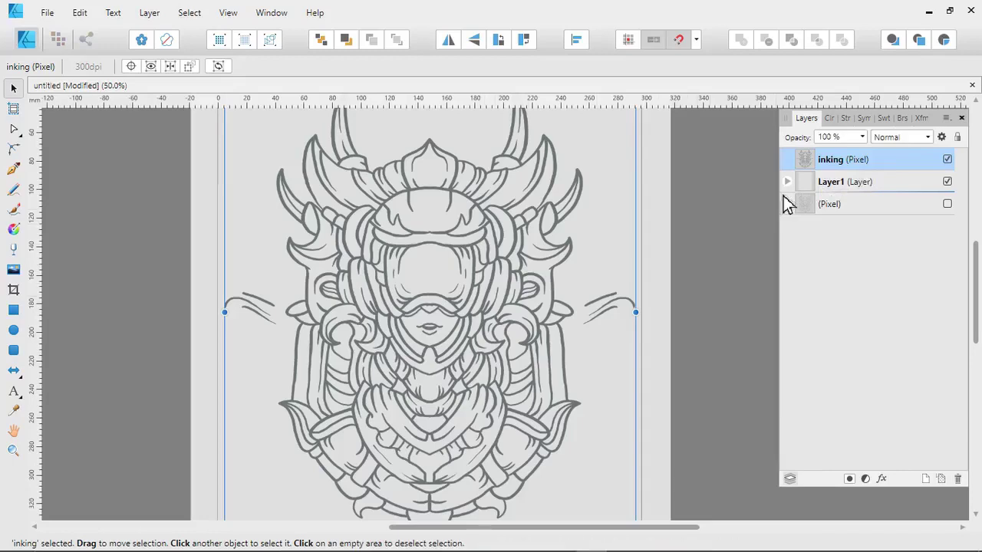
pyautogui.click(728, 278)
pyautogui.click(867, 166)
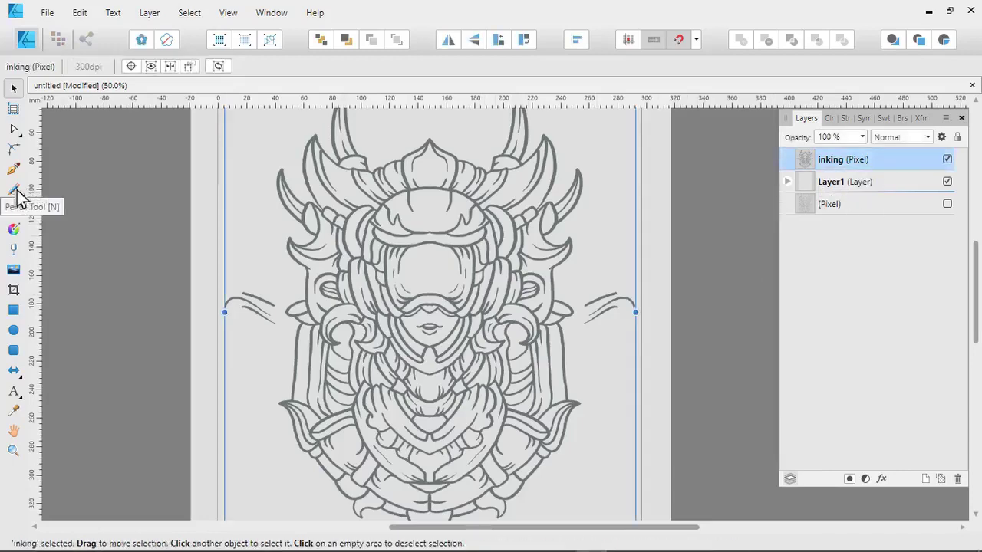
pyautogui.click(64, 44)
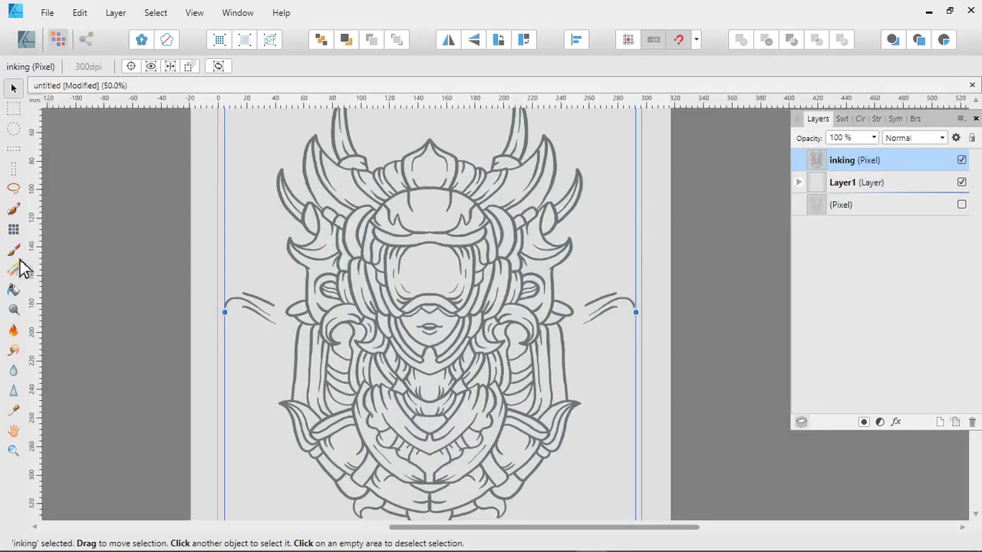
pyautogui.click(15, 234)
pyautogui.press('e')
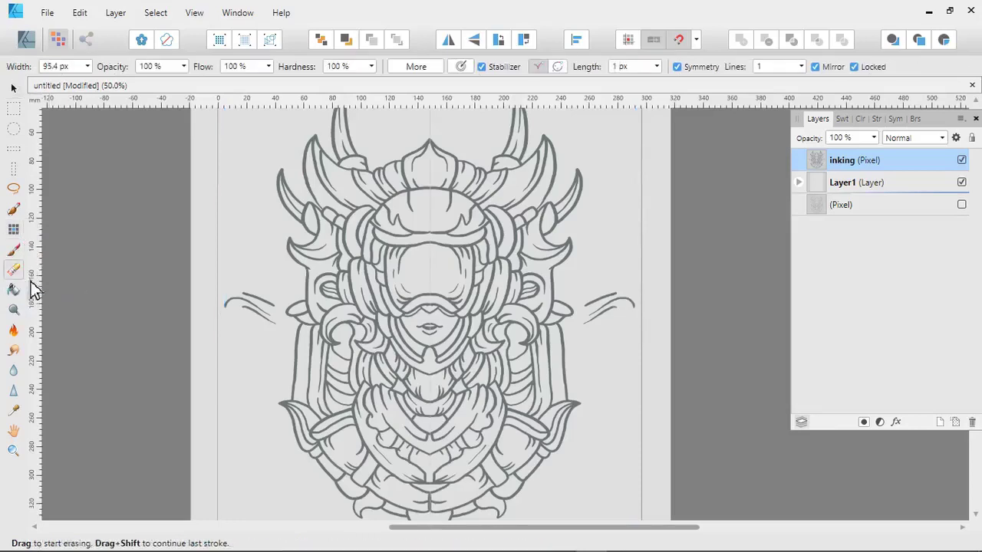
pyautogui.press(']')
pyautogui.press(']')
pyautogui.press(']')
pyautogui.press(']')
pyautogui.press(']')
pyautogui.moveTo(618, 298)
pyautogui.mouseDown()
pyautogui.moveTo(592, 322)
pyautogui.moveTo(636, 306)
pyautogui.mouseUp()
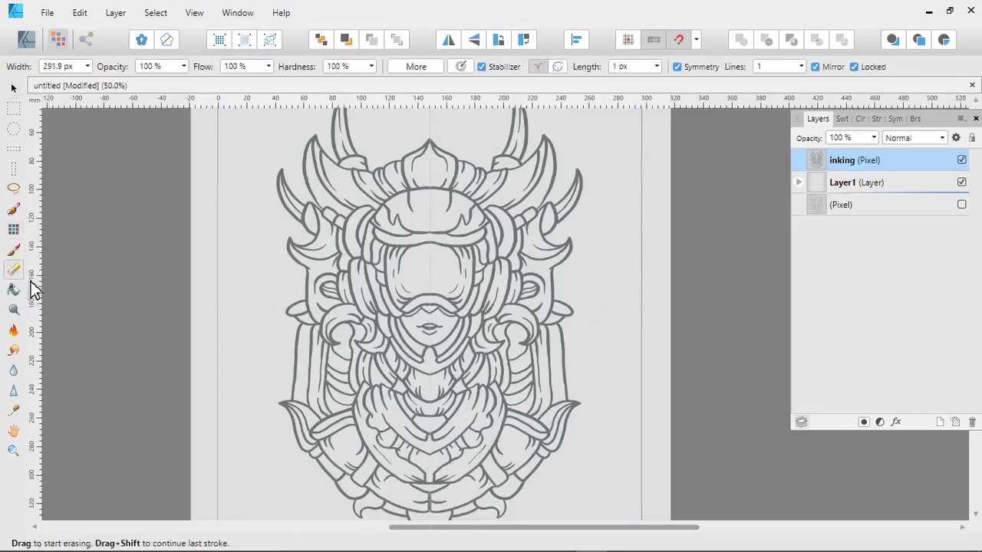
# Step: Try erasing parts of the mirrored side armour linework with the wide eraser and undo the erasures
pyautogui.hotkey('ctrl', '-')
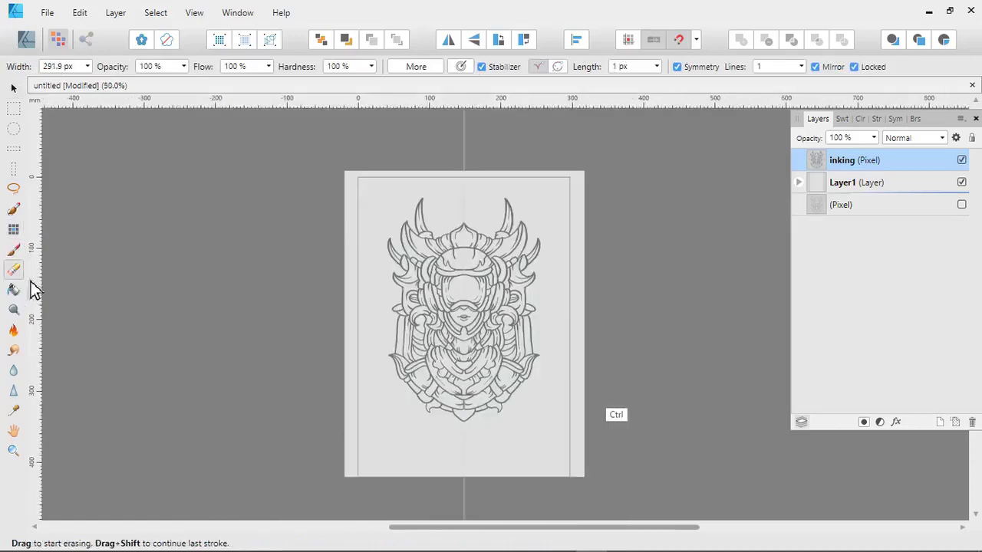
pyautogui.hotkey('ctrl', '+')
pyautogui.hotkey('ctrl', '+')
pyautogui.moveTo(614, 369); pyautogui.dragTo(612, 358)
pyautogui.press('space')
pyautogui.moveTo(554, 318)
pyautogui.mouseDown()
pyautogui.moveTo(548, 339)
pyautogui.moveTo(476, 290)
pyautogui.moveTo(438, 294)
pyautogui.mouseUp()
pyautogui.hotkey('ctrl', 'z')
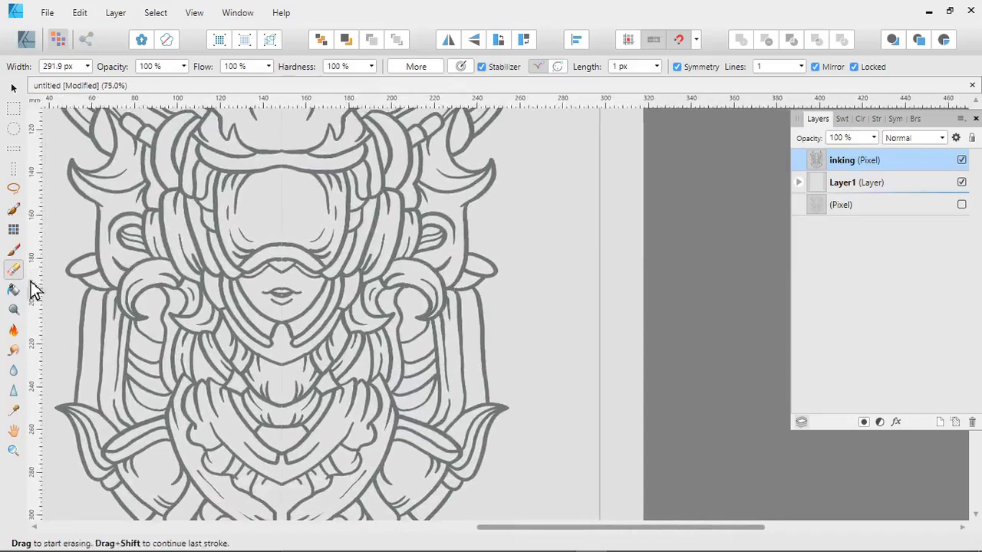
pyautogui.hotkey('ctrl', '-')
pyautogui.hotkey('ctrl', '+')
pyautogui.click(454, 294)
pyautogui.press('space')
pyautogui.moveTo(454, 294); pyautogui.dragTo(449, 334)
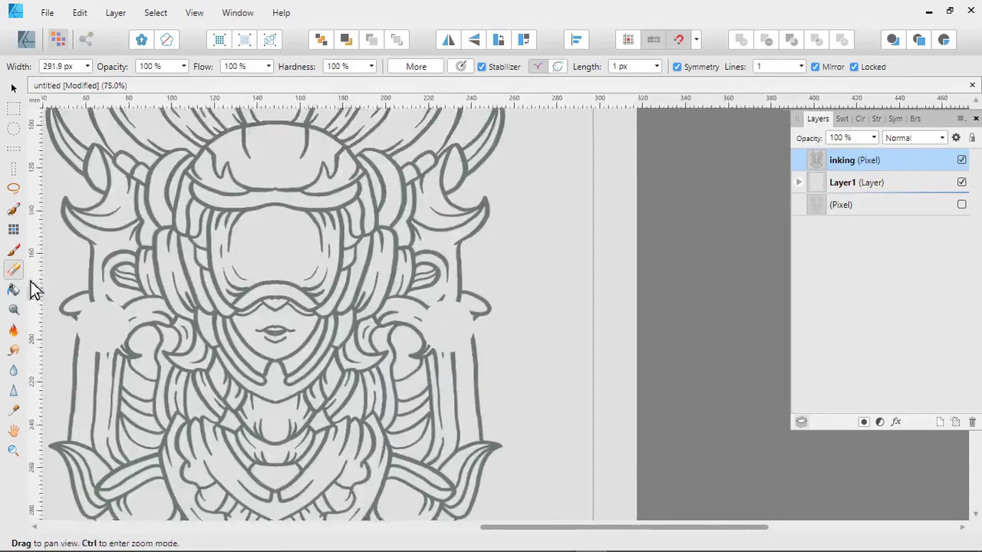
pyautogui.scroll(5, 34, 290)
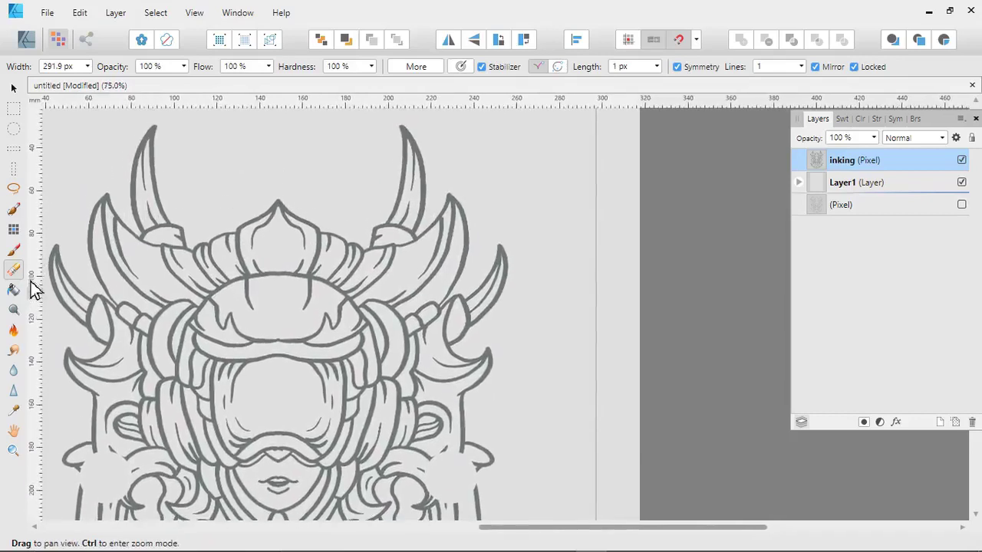
pyautogui.moveTo(449, 460); pyautogui.dragTo(441, 438)
pyautogui.hotkey('ctrl', 'z')
pyautogui.click(434, 352)
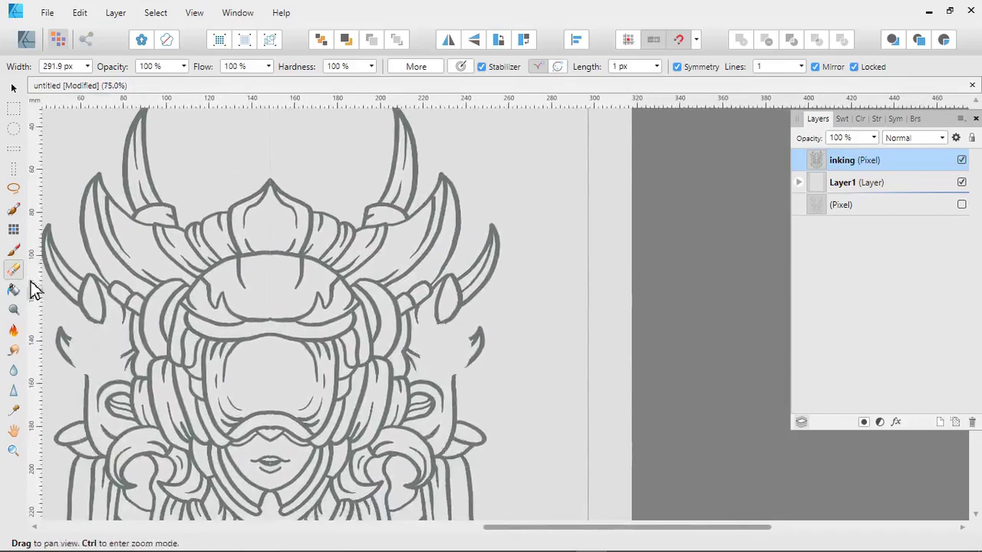
pyautogui.scroll(-2, 35, 290)
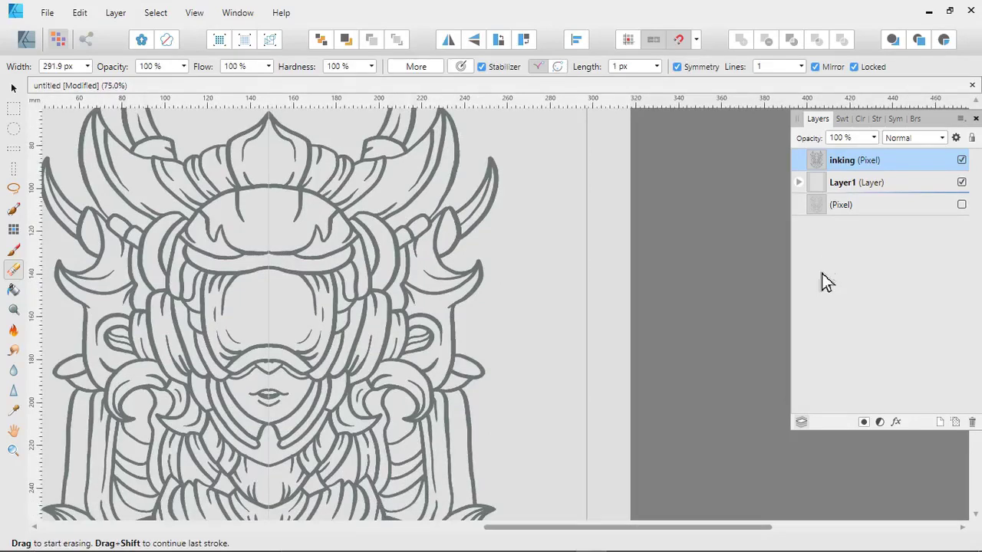
pyautogui.moveTo(333, 314)
pyautogui.mouseDown()
pyautogui.moveTo(364, 304)
pyautogui.moveTo(353, 291)
pyautogui.mouseUp()
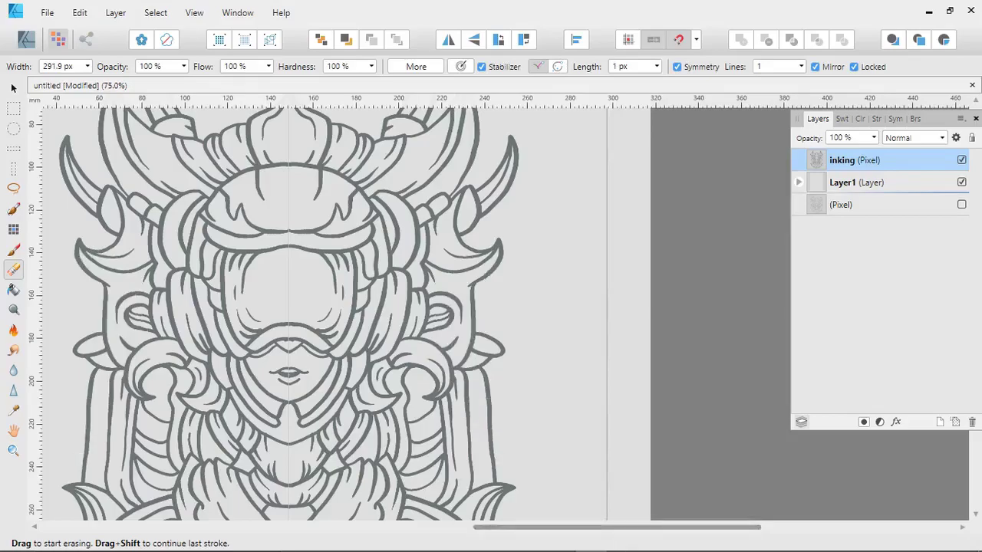
pyautogui.click(750, 539)
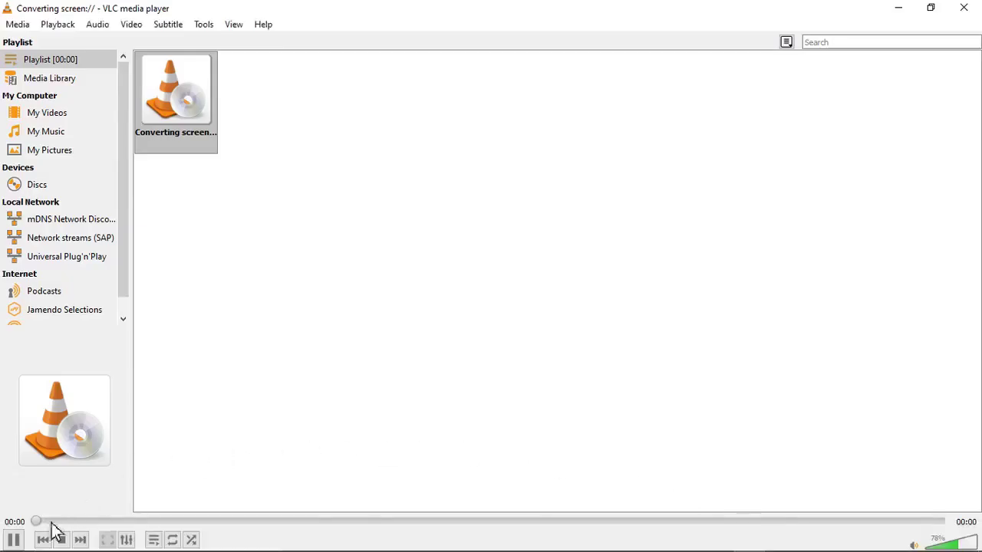
pyautogui.click(14, 541)
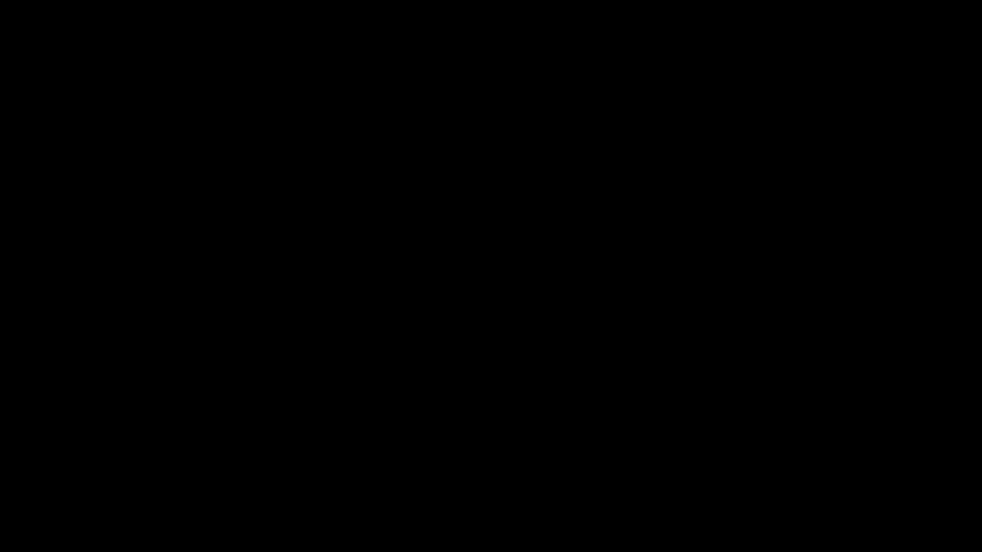